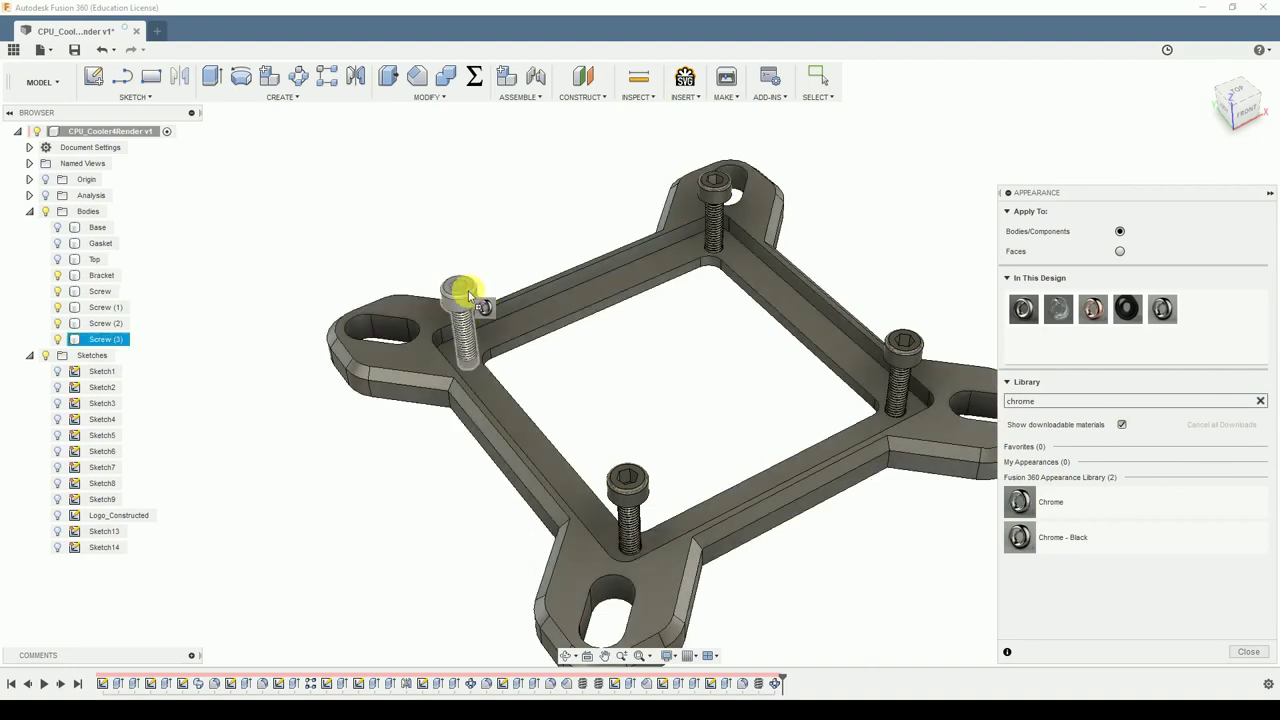
Hide all four screw bodies, leaving only the bracket displayed.
click(56, 339)
click(56, 323)
click(56, 308)
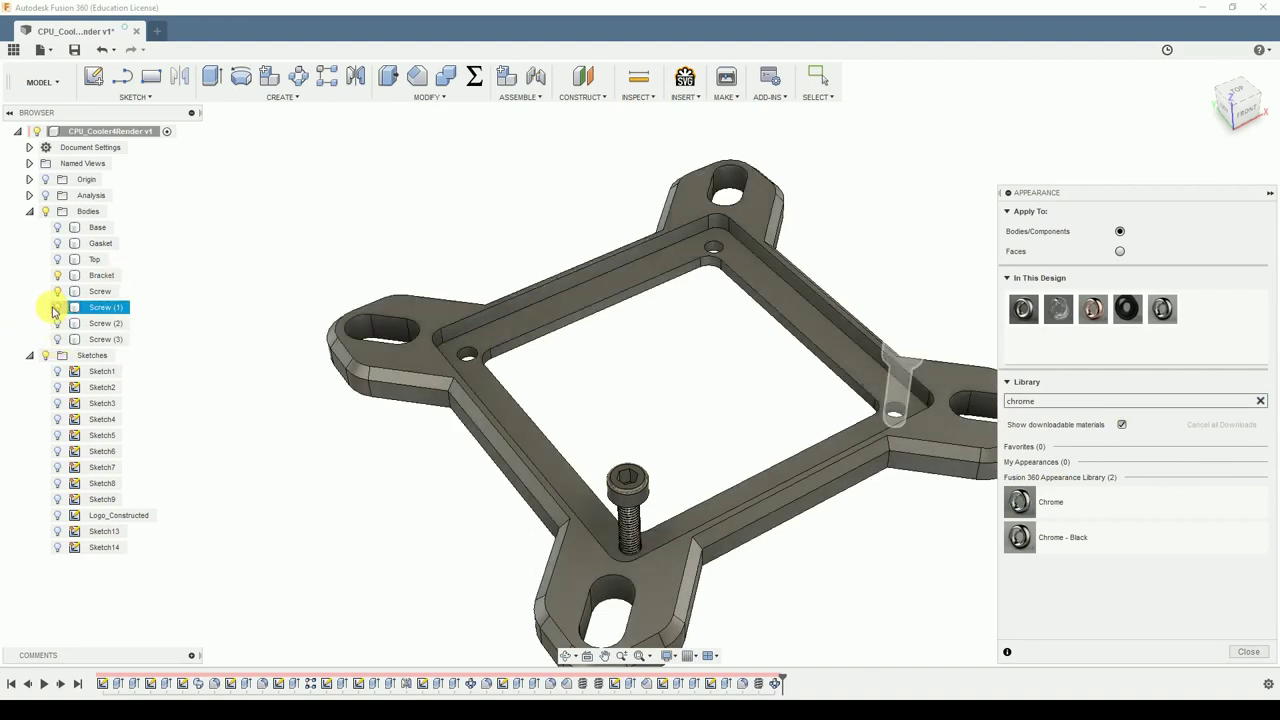
click(56, 291)
click(100, 275)
key(Escape)
Clear the appearance search and apply Aluminum - Anodized Rough (Grey) from the library to the bracket.
click(1261, 399)
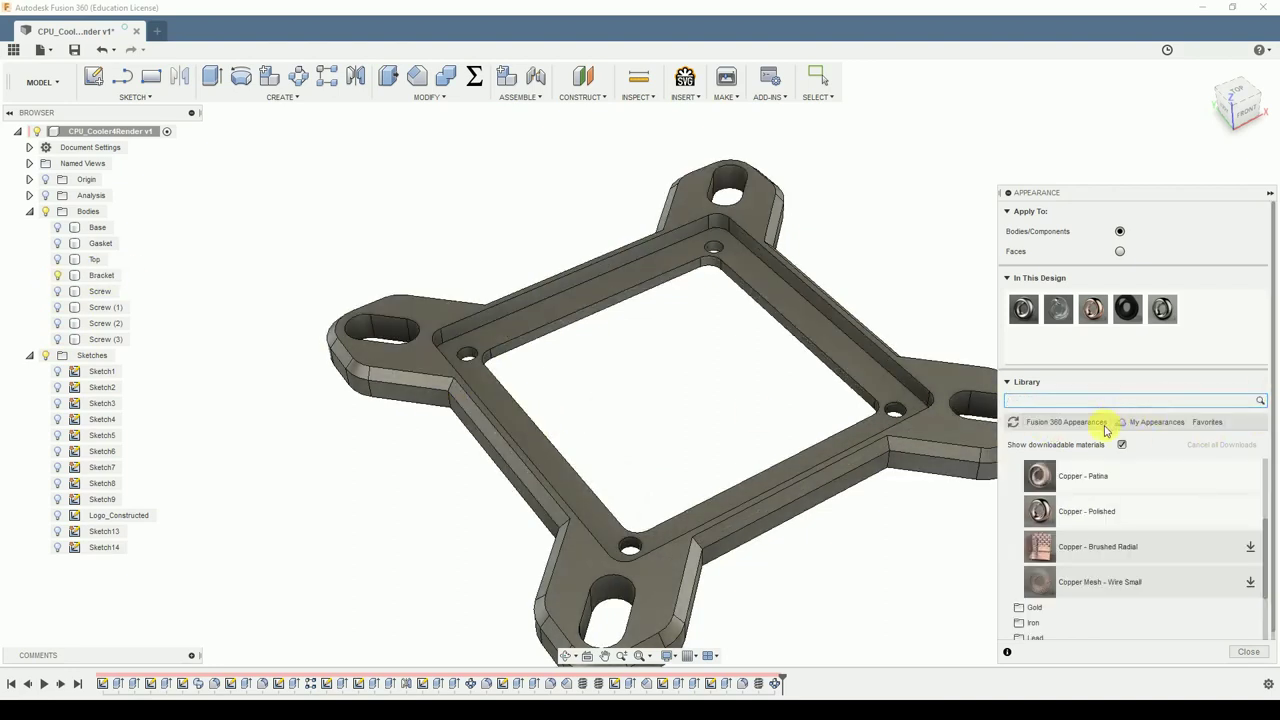
scroll(1094, 500, up, 3)
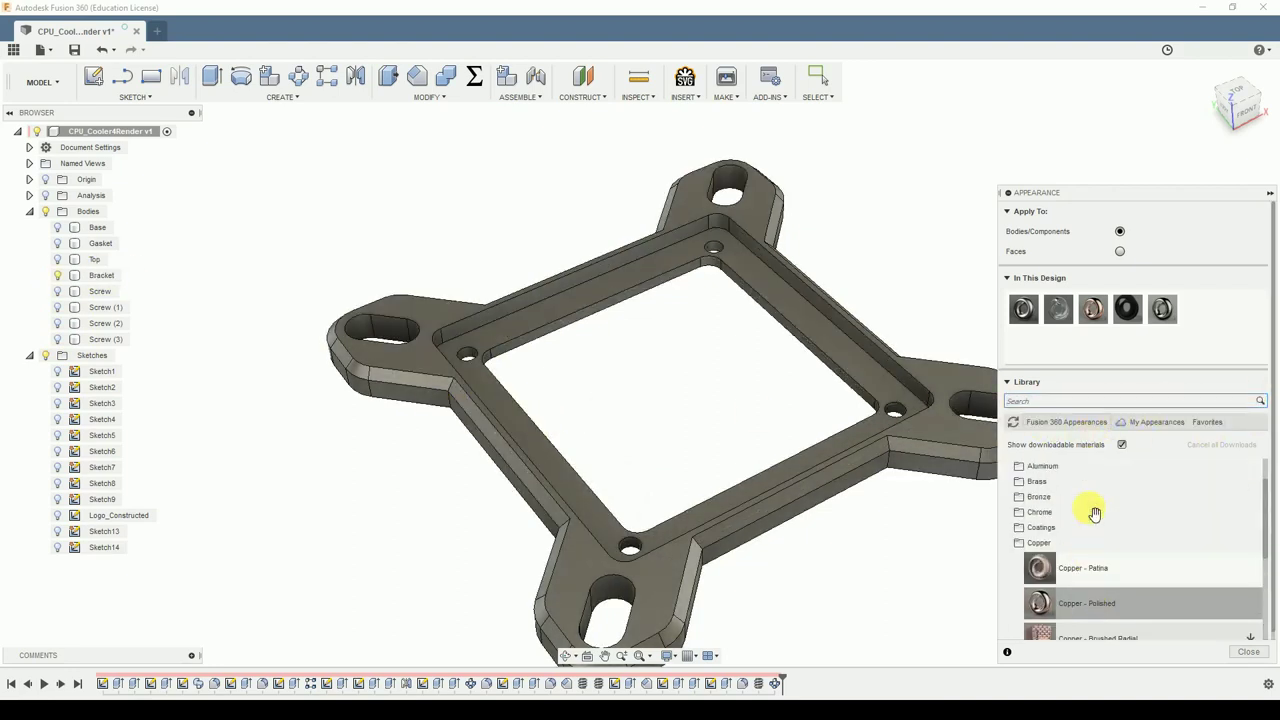
click(1041, 538)
click(1044, 466)
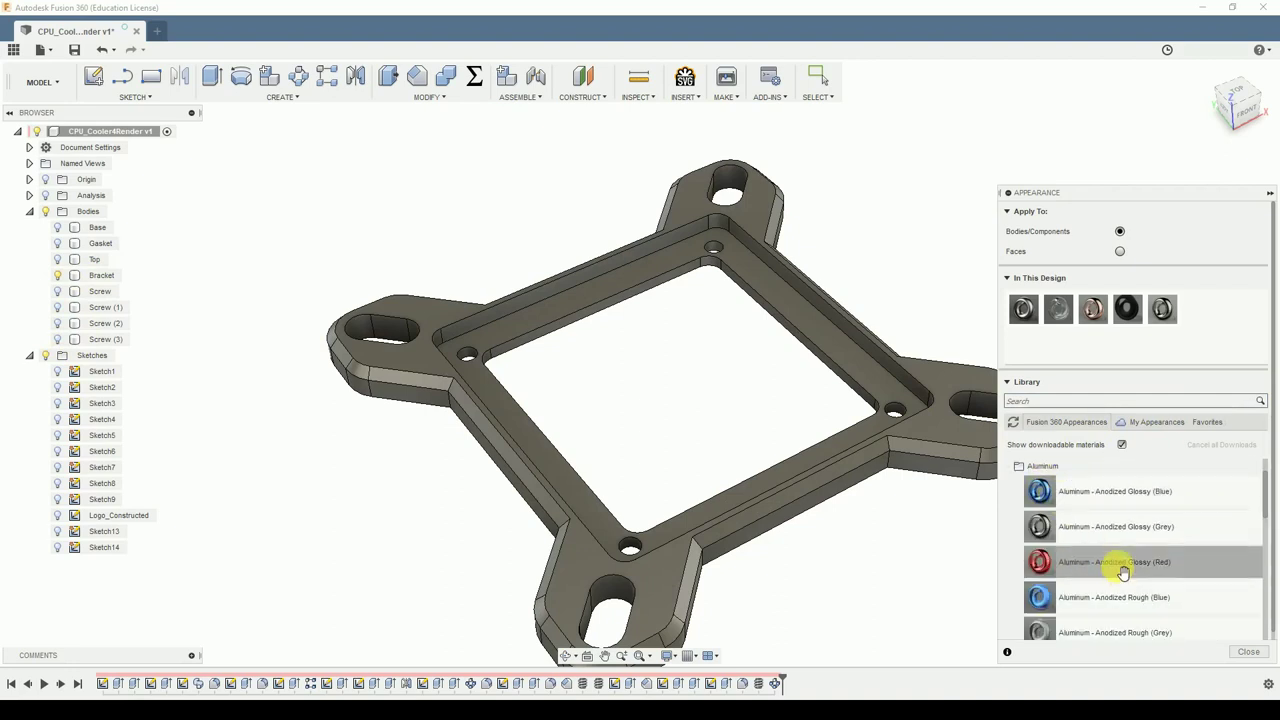
scroll(1122, 572, down, 2)
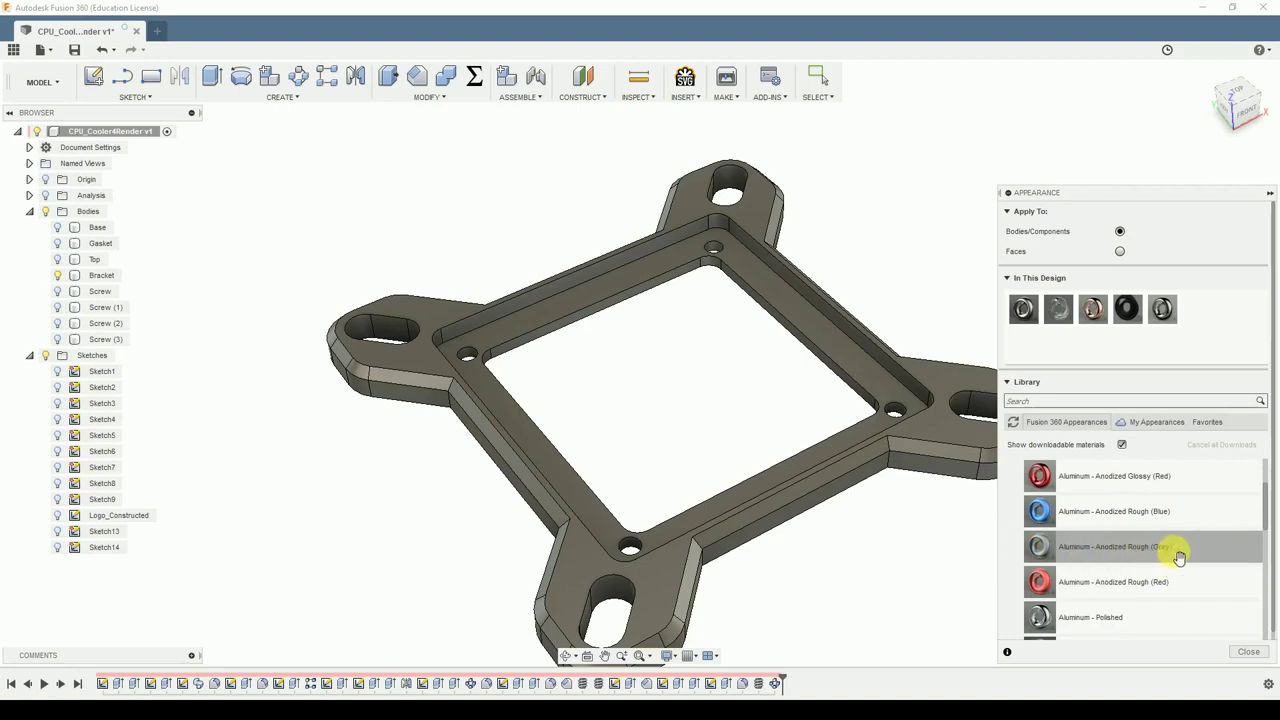
drag(1170, 553, 826, 473)
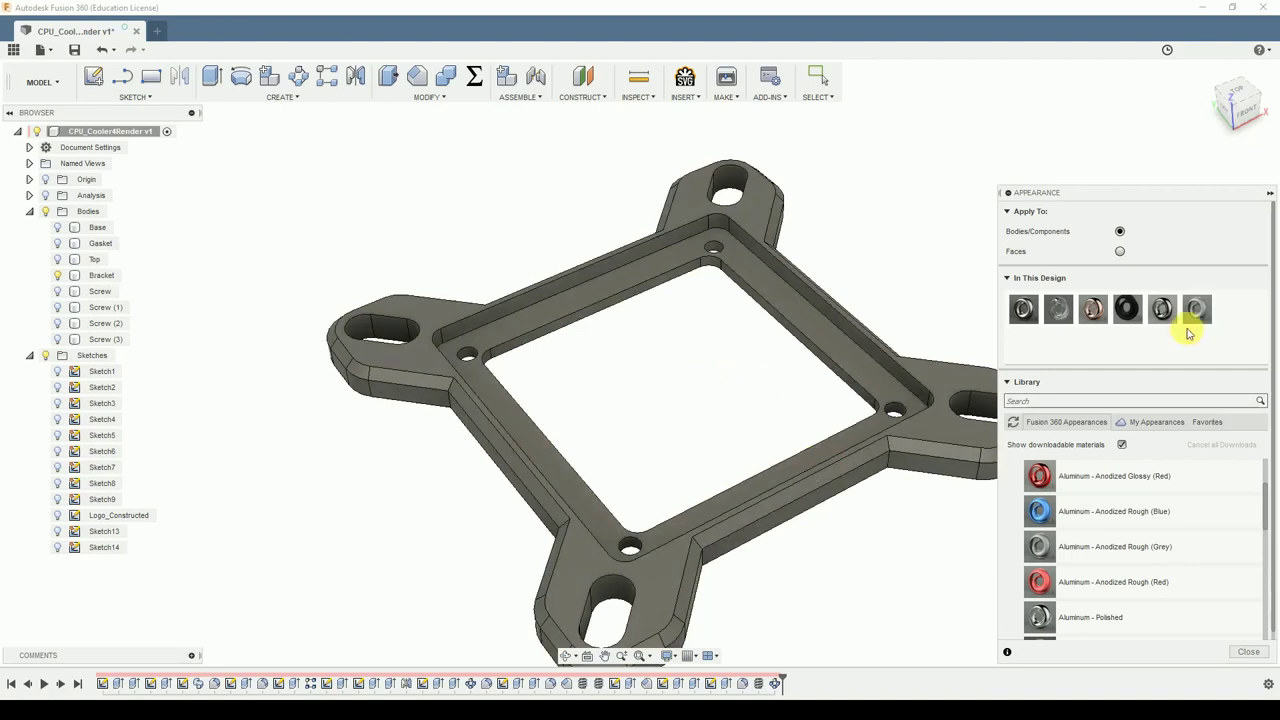
Darken the Aluminum - Anodized Rough (Grey) appearance to RGB 42, 42, 42 and finish editing appearances.
right_click(1197, 316)
click(1222, 330)
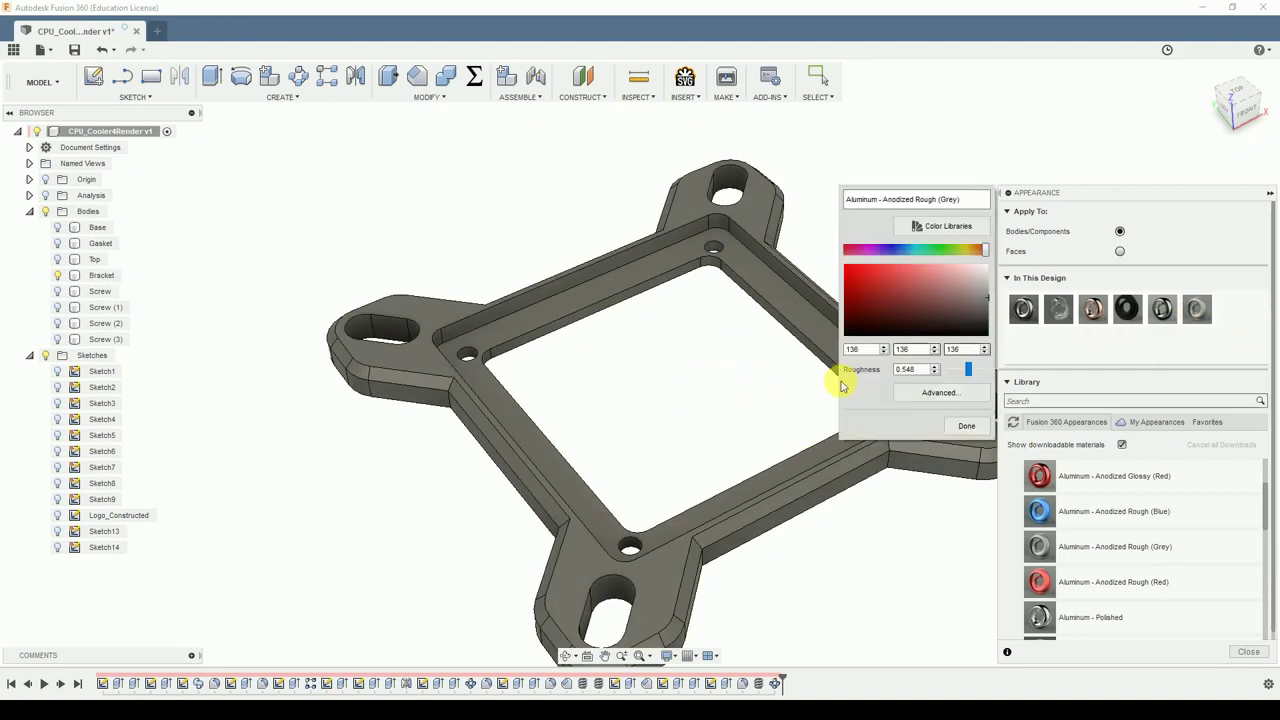
drag(986, 306, 984, 323)
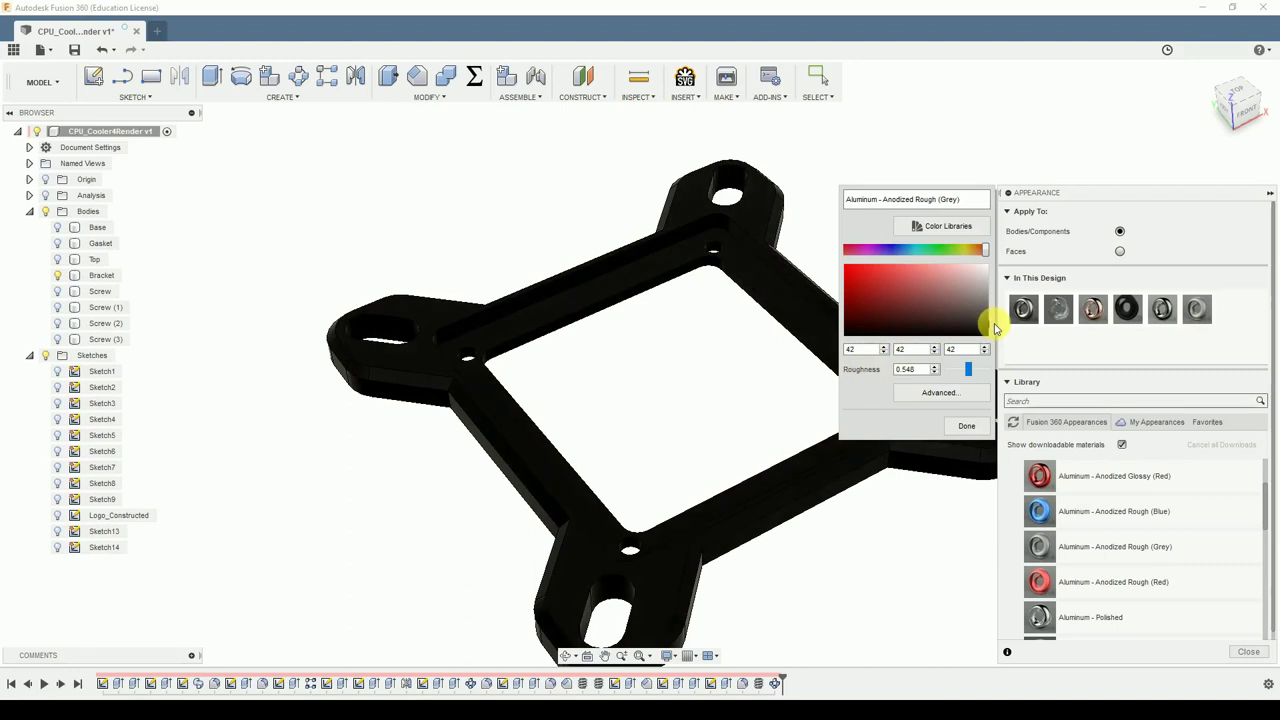
click(965, 428)
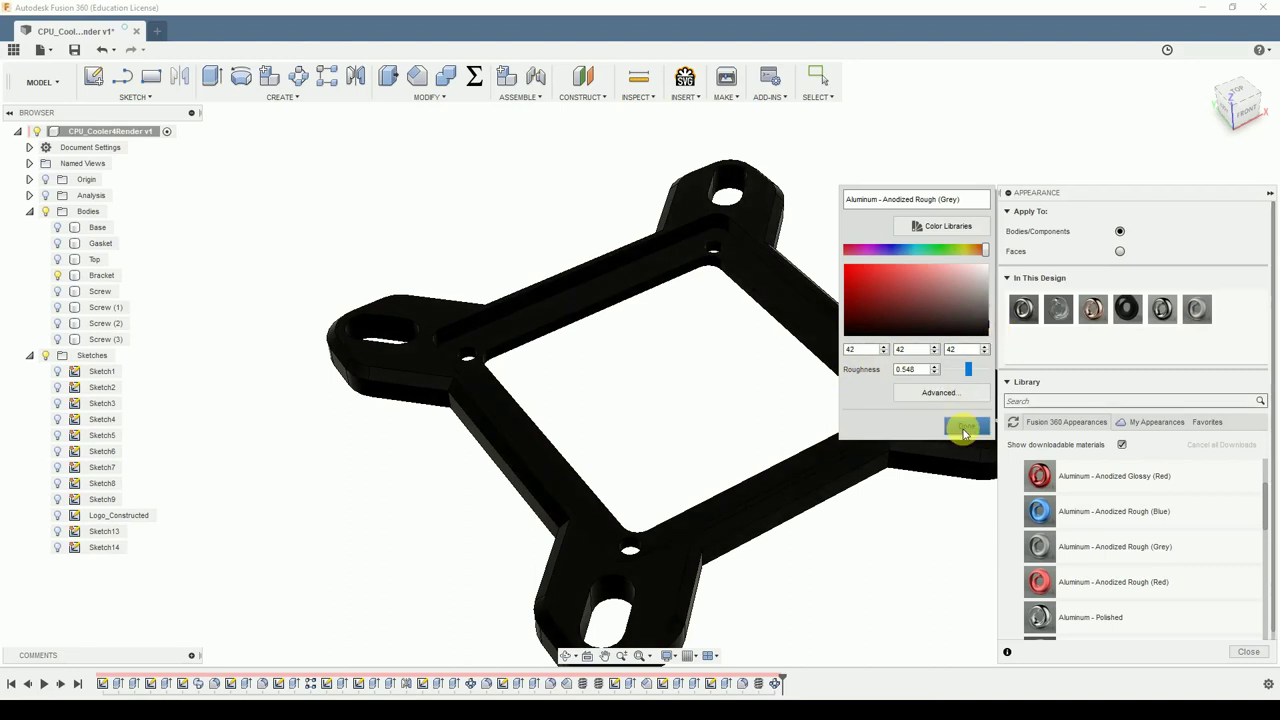
click(941, 394)
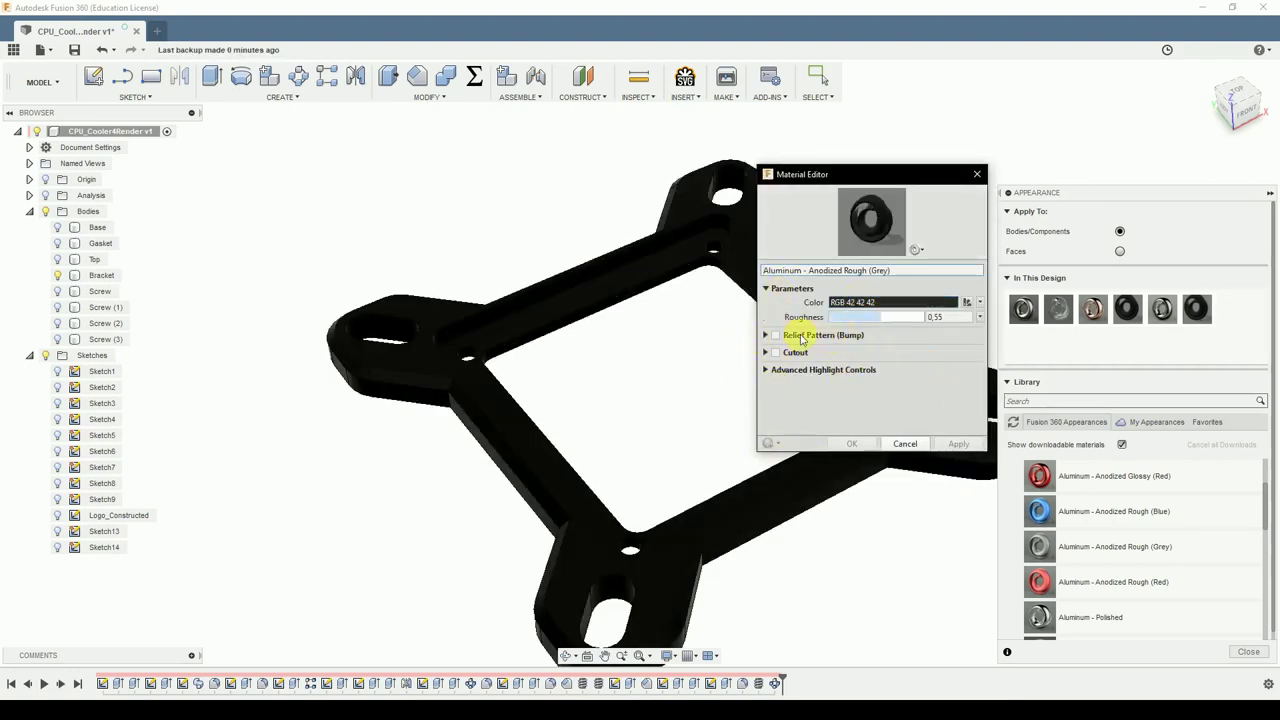
click(906, 445)
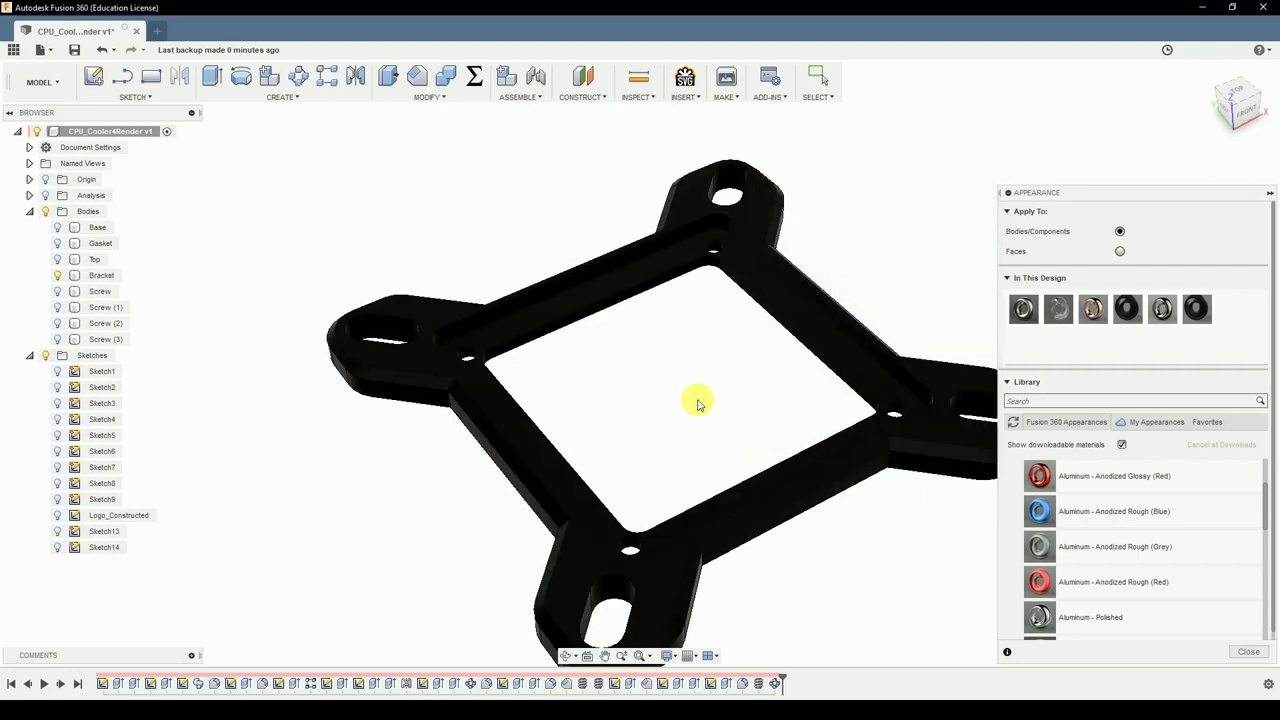
click(1250, 652)
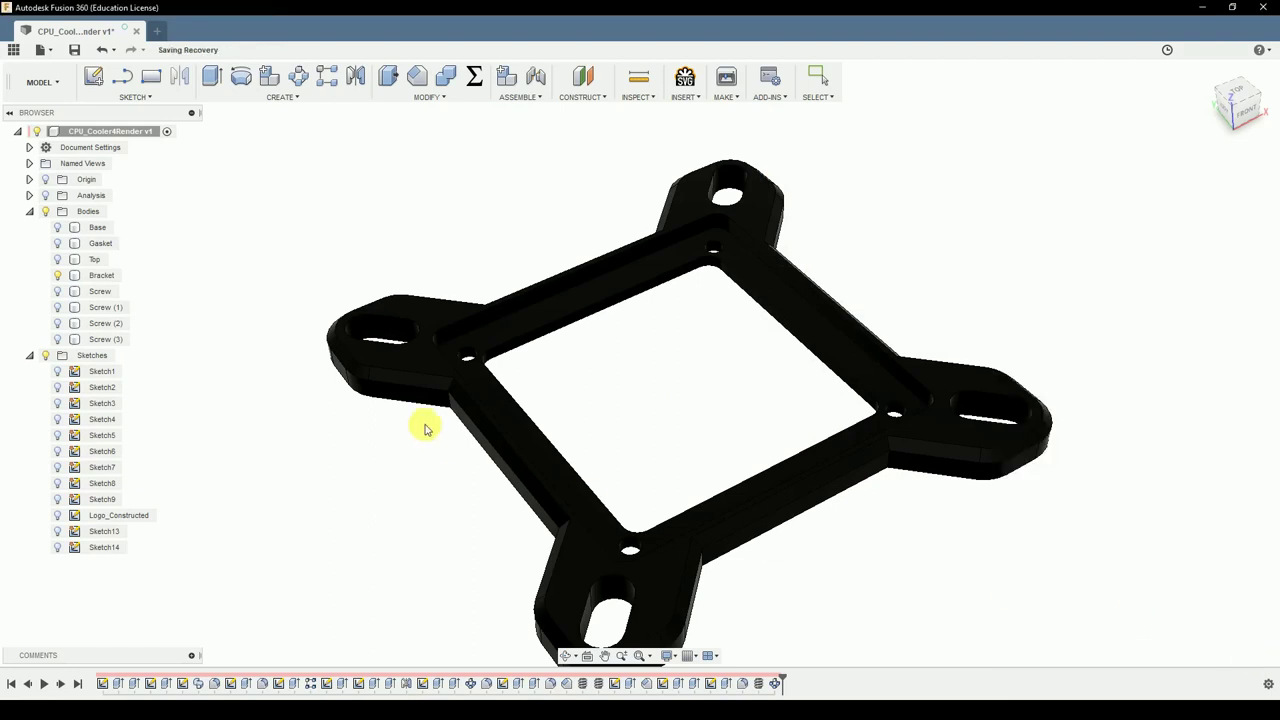
Show the screws, top, gasket and base bodies again alongside the bracket.
click(57, 323)
click(57, 339)
click(57, 307)
click(57, 259)
click(57, 243)
click(57, 227)
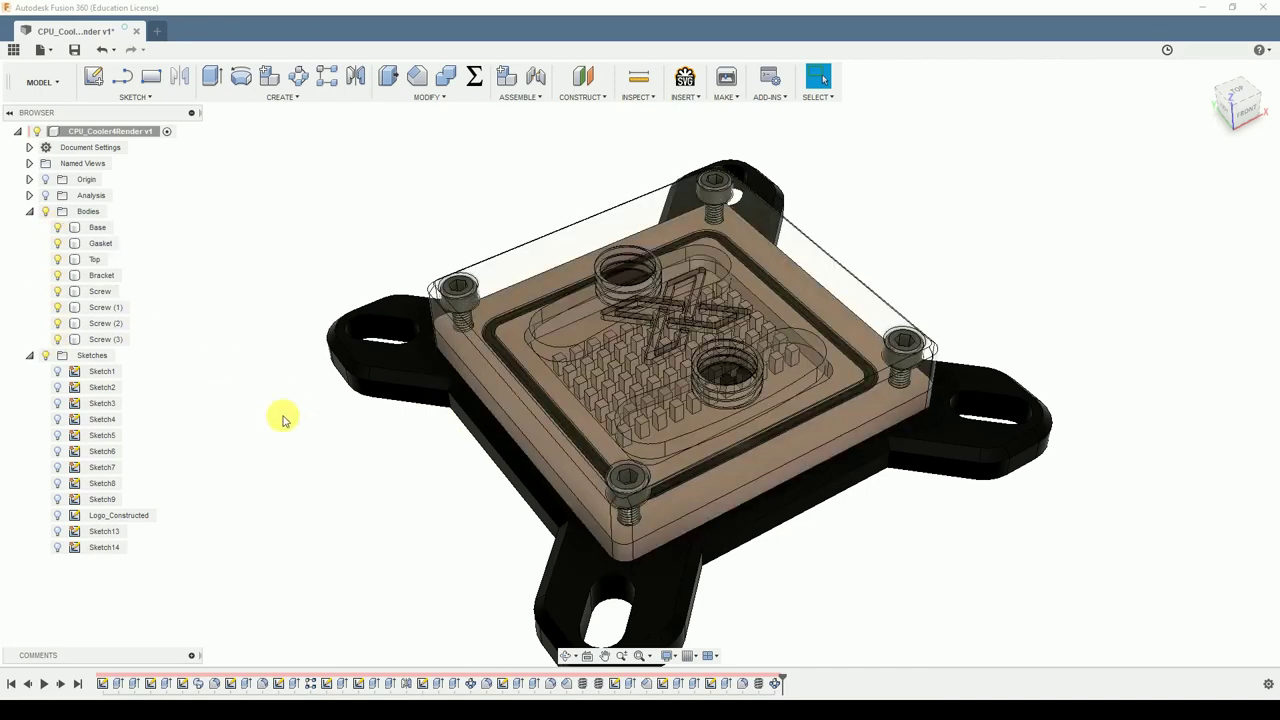
Switch to the Render workspace with the whole cooler assembly in view.
scroll(300, 414, down, 3)
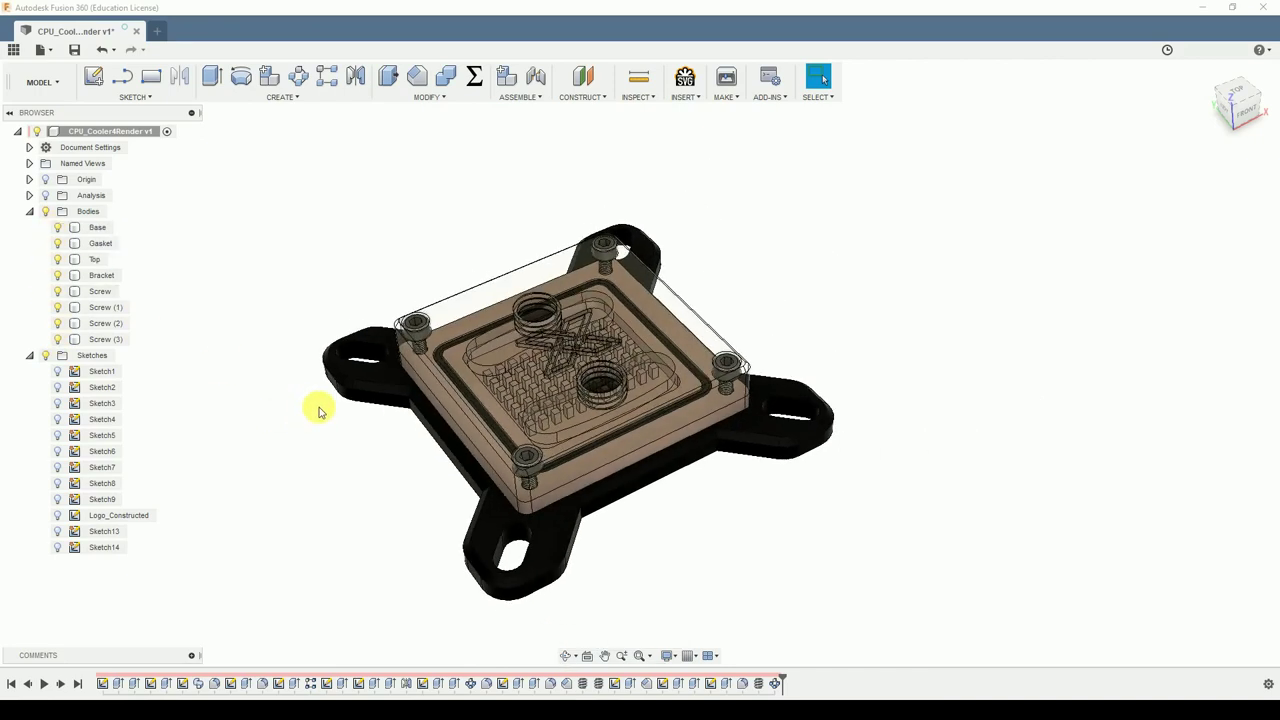
click(58, 80)
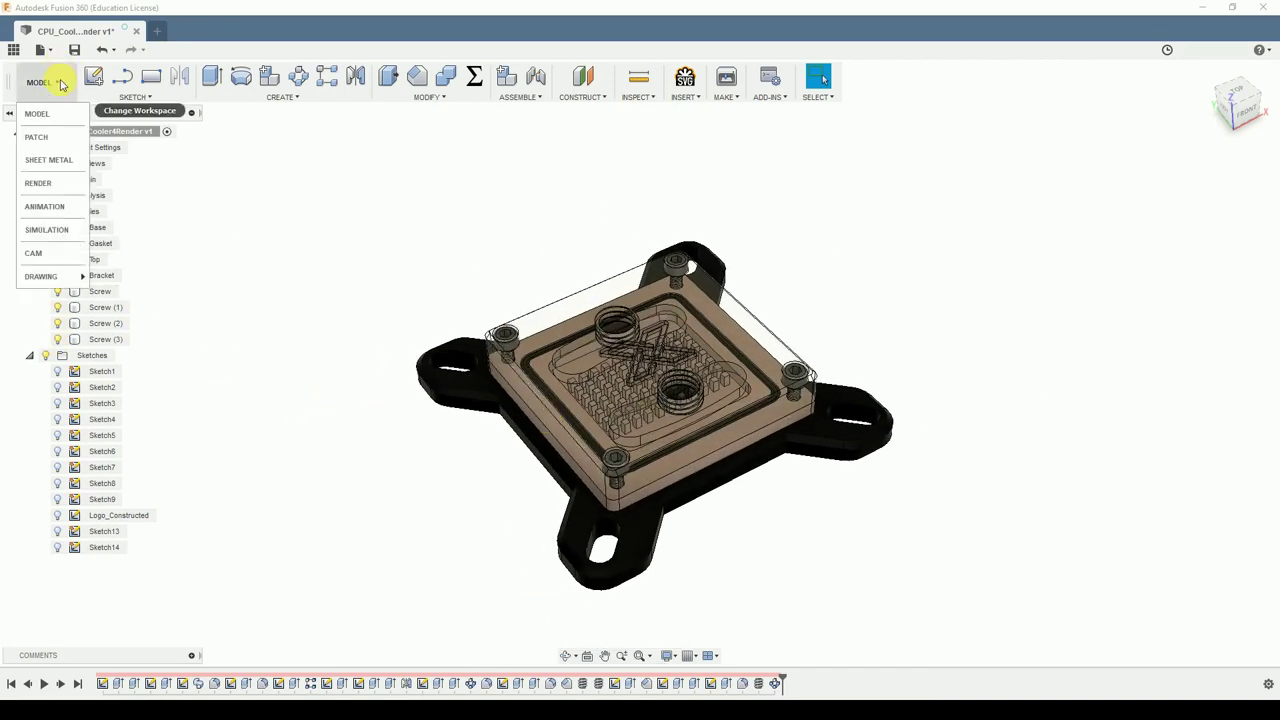
click(40, 183)
shift+middle_drag(787, 495, 1000, 511)
shift+middle_drag(600, 392, 843, 471)
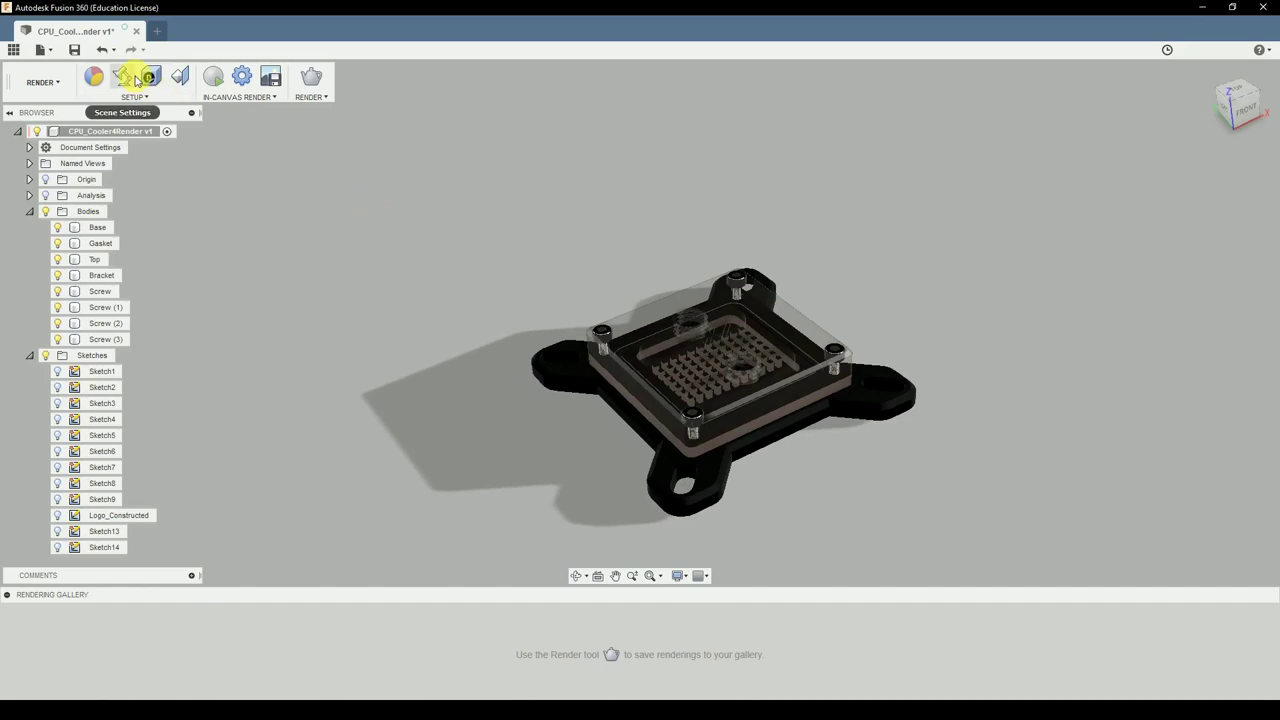
Examine the materials and shadows of the rendered cooler from different angles and distances.
scroll(551, 277, down, 3)
scroll(552, 485, down, 3)
scroll(600, 430, up, 6)
shift+middle_drag(609, 443, 583, 449)
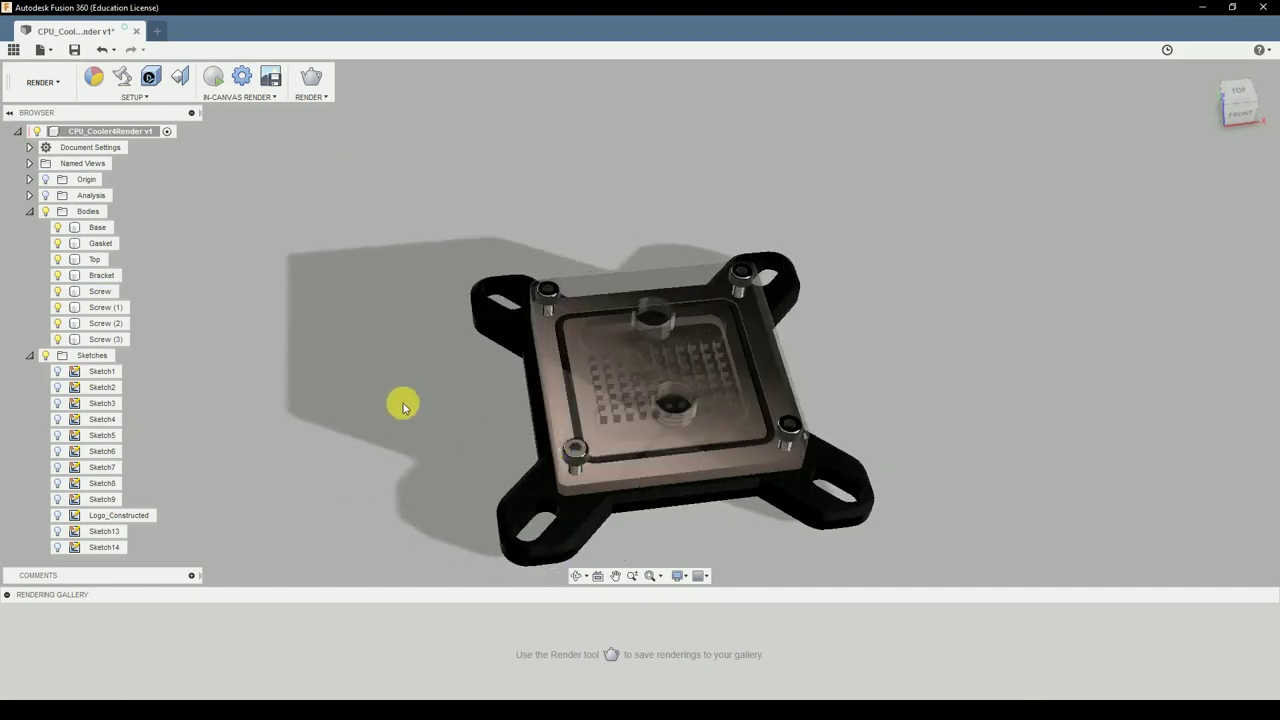
click(643, 386)
scroll(651, 451, down, 3)
scroll(657, 451, up, 2)
click(337, 337)
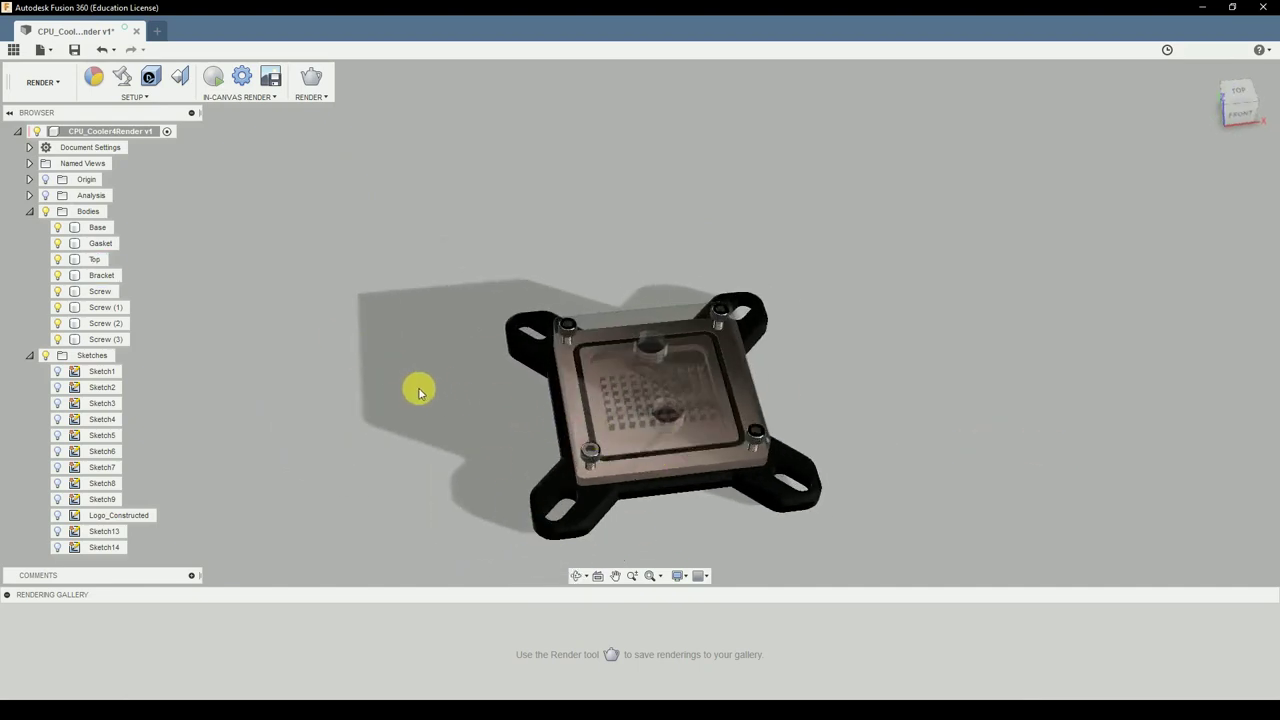
Open the scene settings and apply the Photobooth environment from the Fusion 360 library.
click(122, 80)
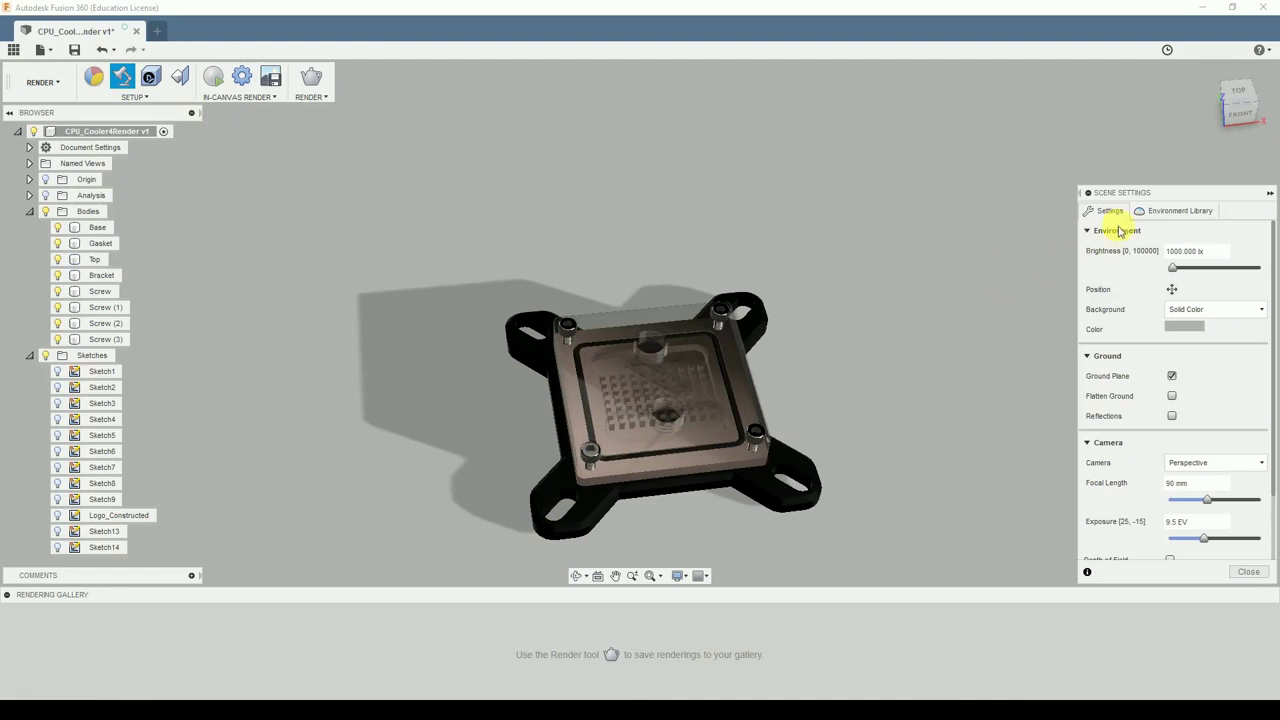
click(1166, 214)
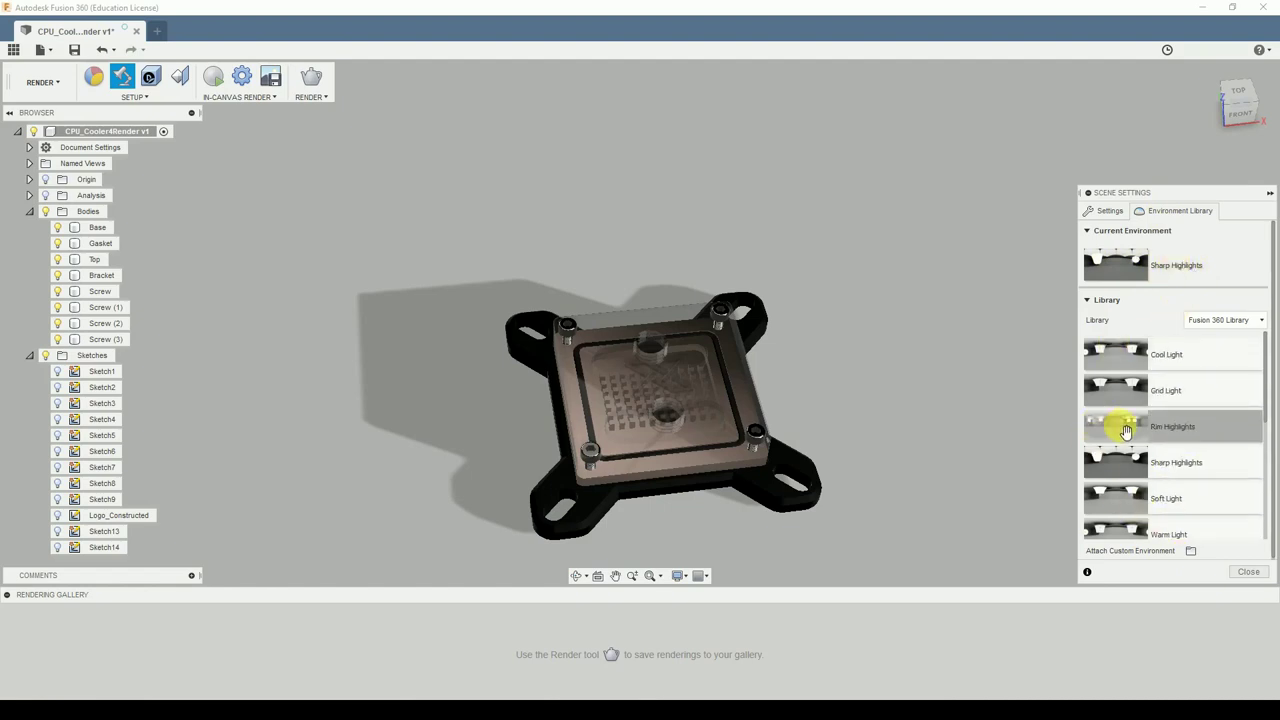
scroll(1126, 430, down, 5)
scroll(1210, 448, down, 2)
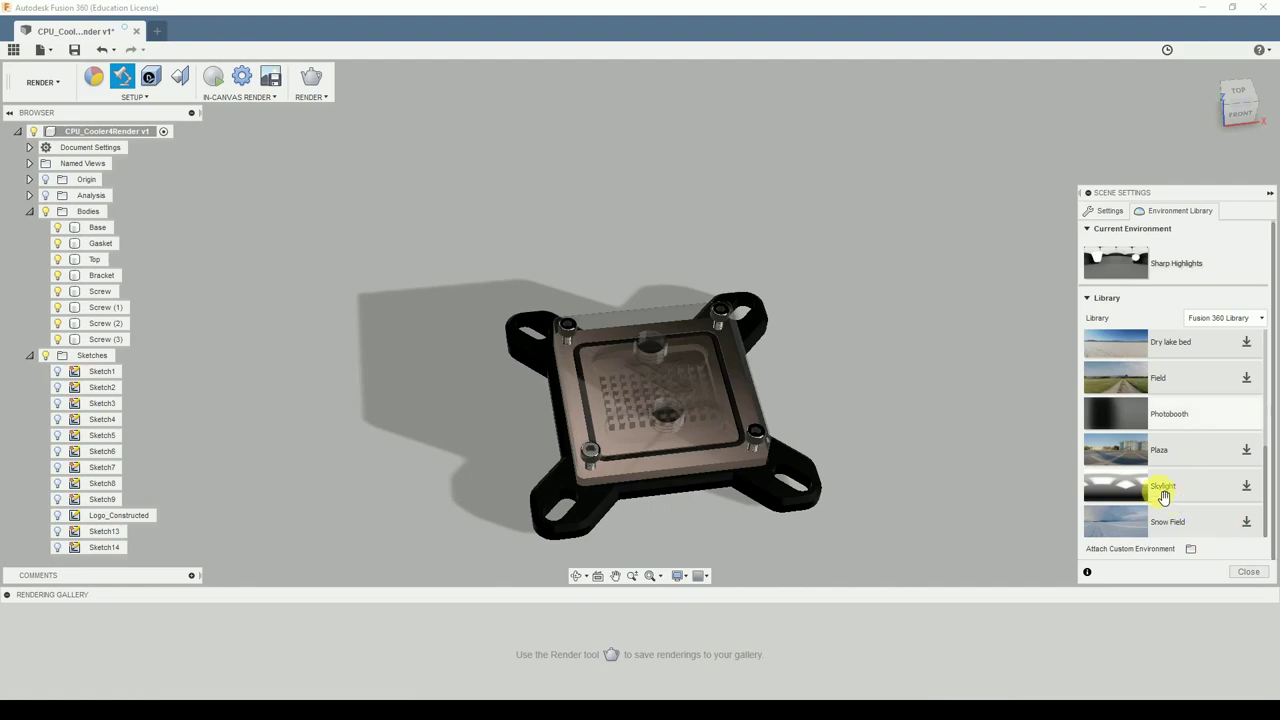
drag(1203, 425, 868, 316)
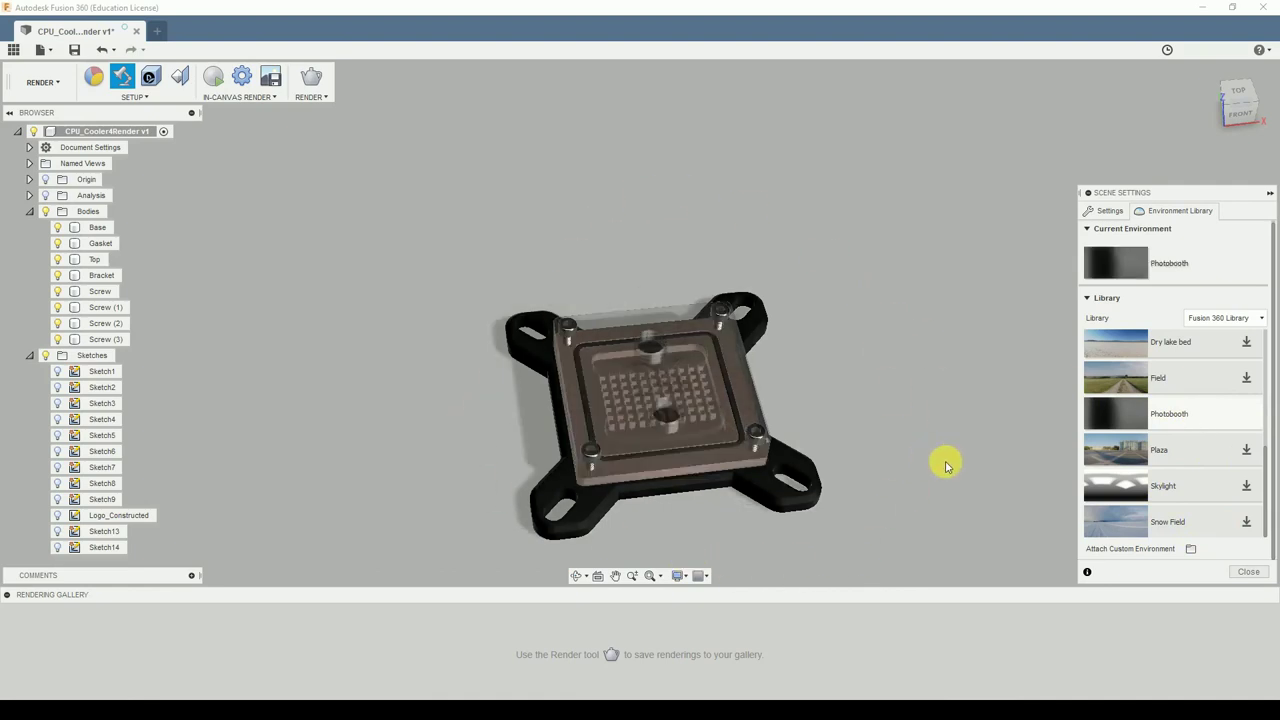
Set the scene background to Environment and check it behind the cooler.
click(1103, 211)
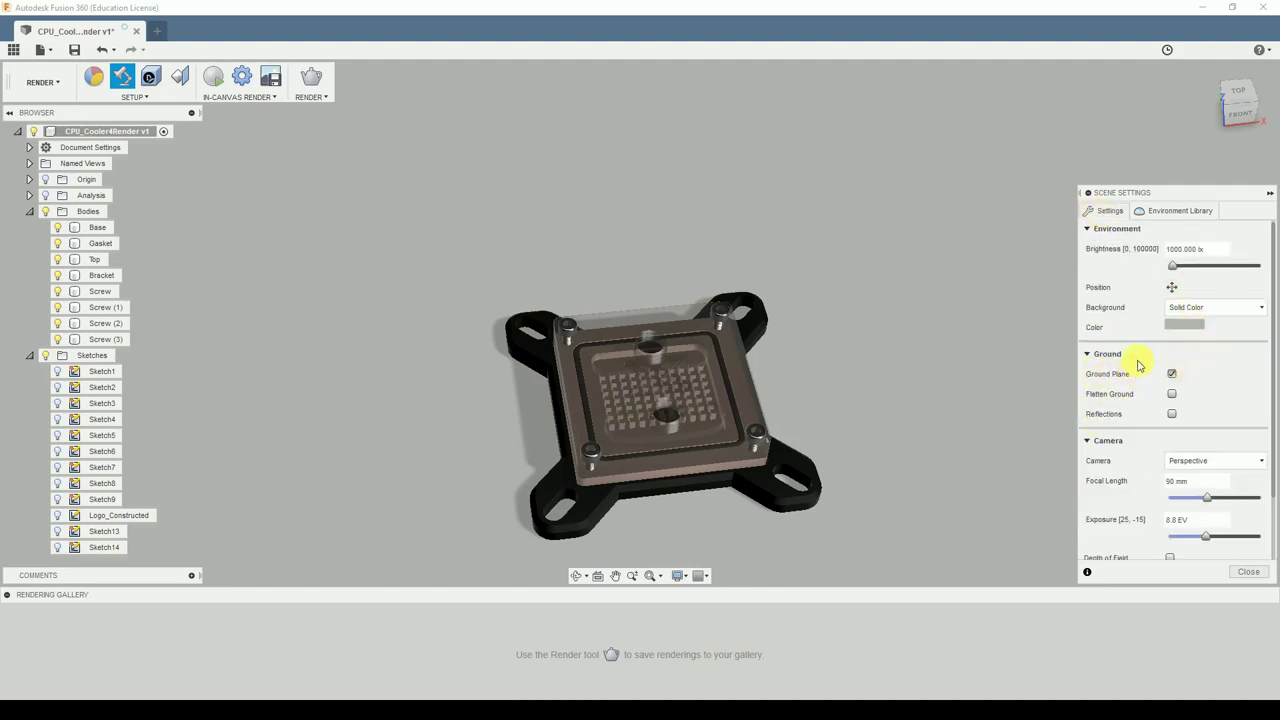
click(1186, 309)
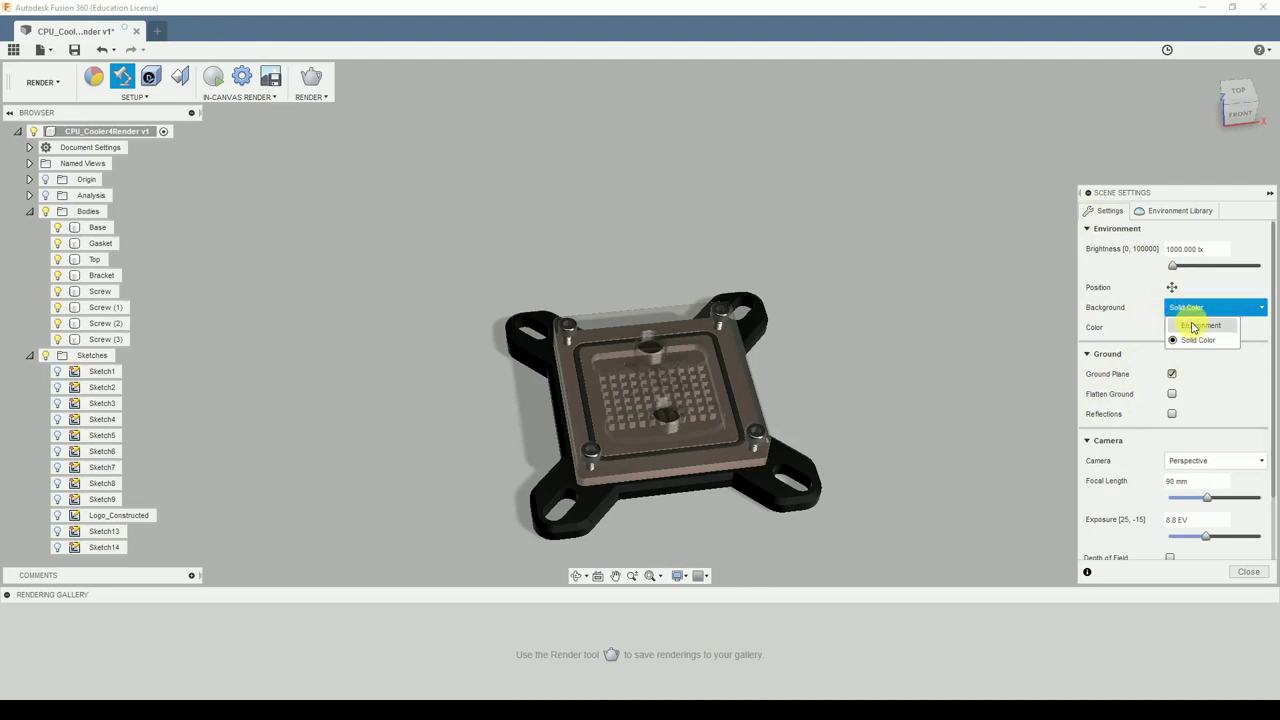
click(1192, 326)
mouse_move(933, 473)
shift+middle_down()
mouse_move(920, 451)
mouse_move(951, 391)
mouse_move(937, 403)
mouse_move(903, 381)
mouse_move(923, 329)
mouse_move(940, 409)
mouse_move(980, 403)
mouse_move(974, 414)
mouse_move(876, 403)
mouse_move(808, 352)
mouse_move(890, 377)
mouse_move(917, 446)
mouse_move(929, 437)
mouse_move(960, 452)
shift+middle_up()
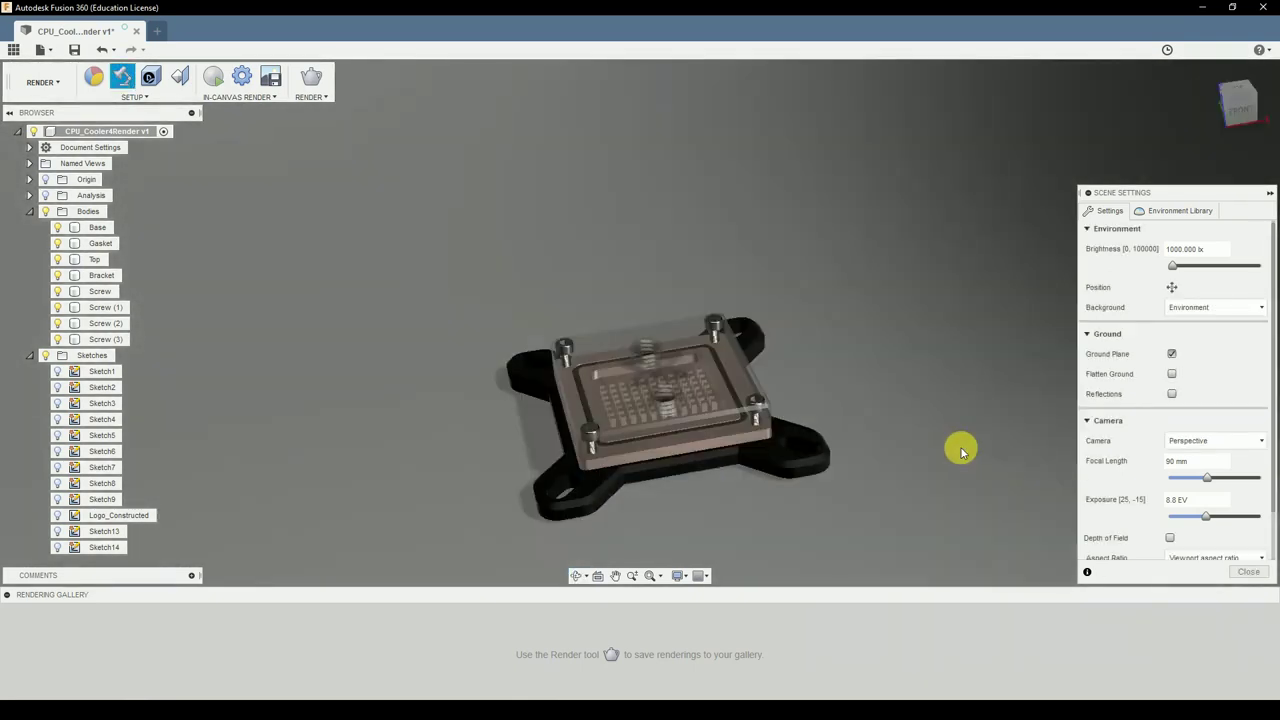
Apply the Grid Light environment to the scene and inspect its reflections on the cooler from several angles.
click(1178, 211)
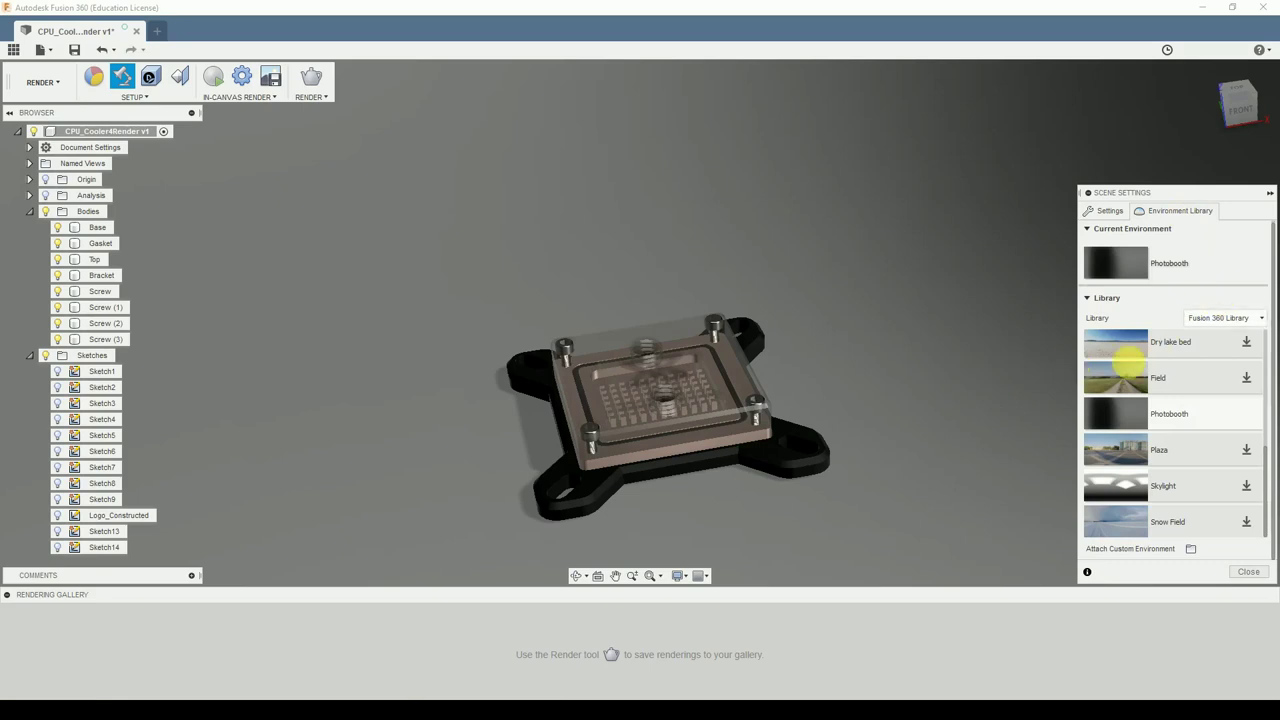
scroll(1195, 440, up, 5)
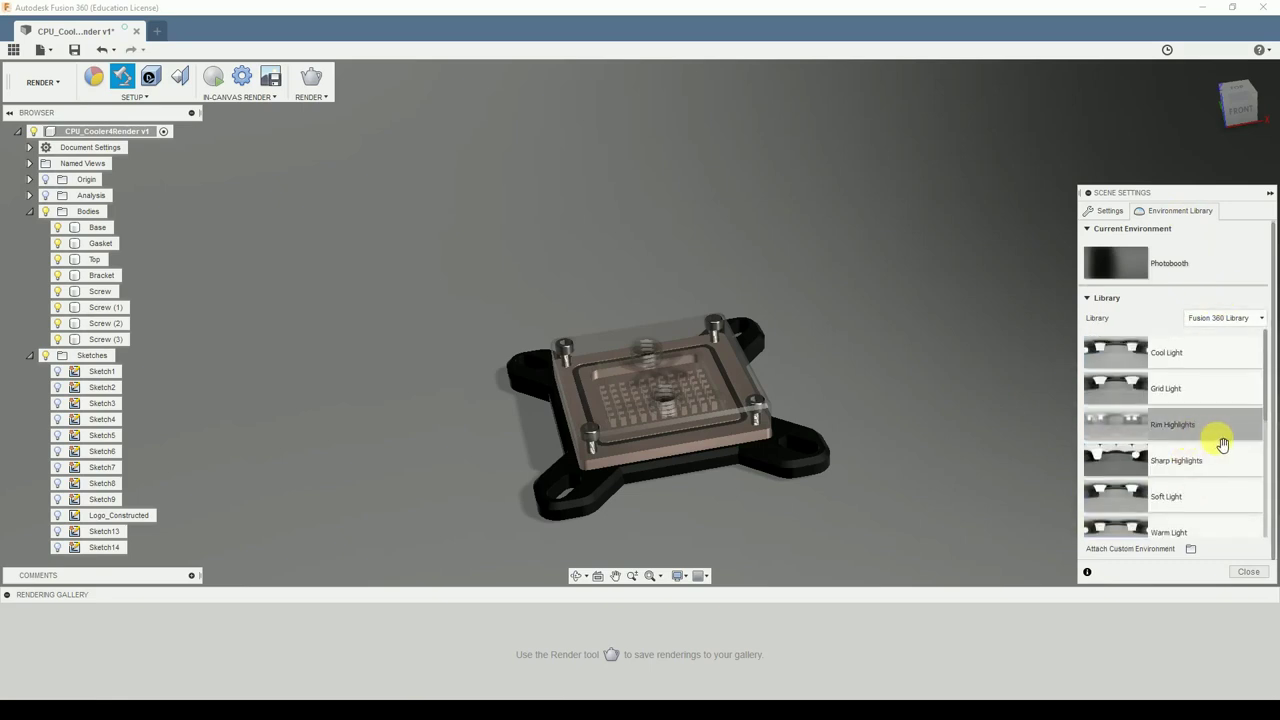
scroll(1222, 442, down, 1)
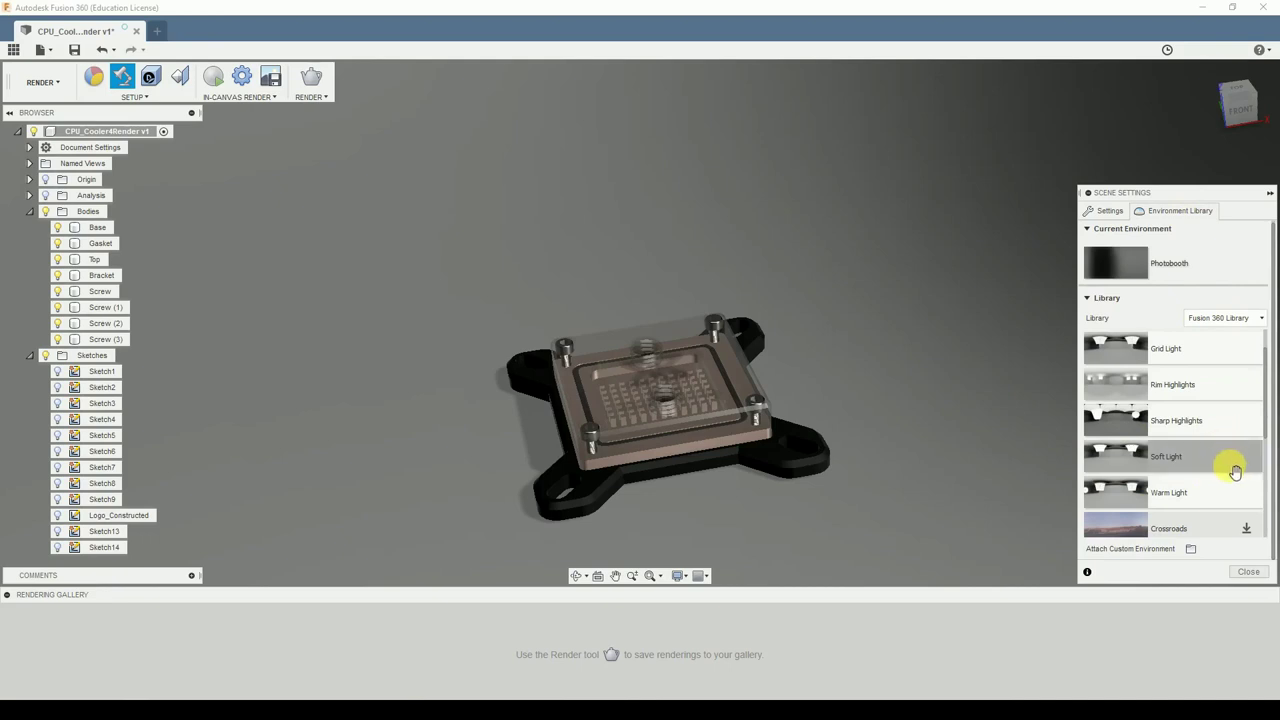
scroll(1215, 470, up, 1)
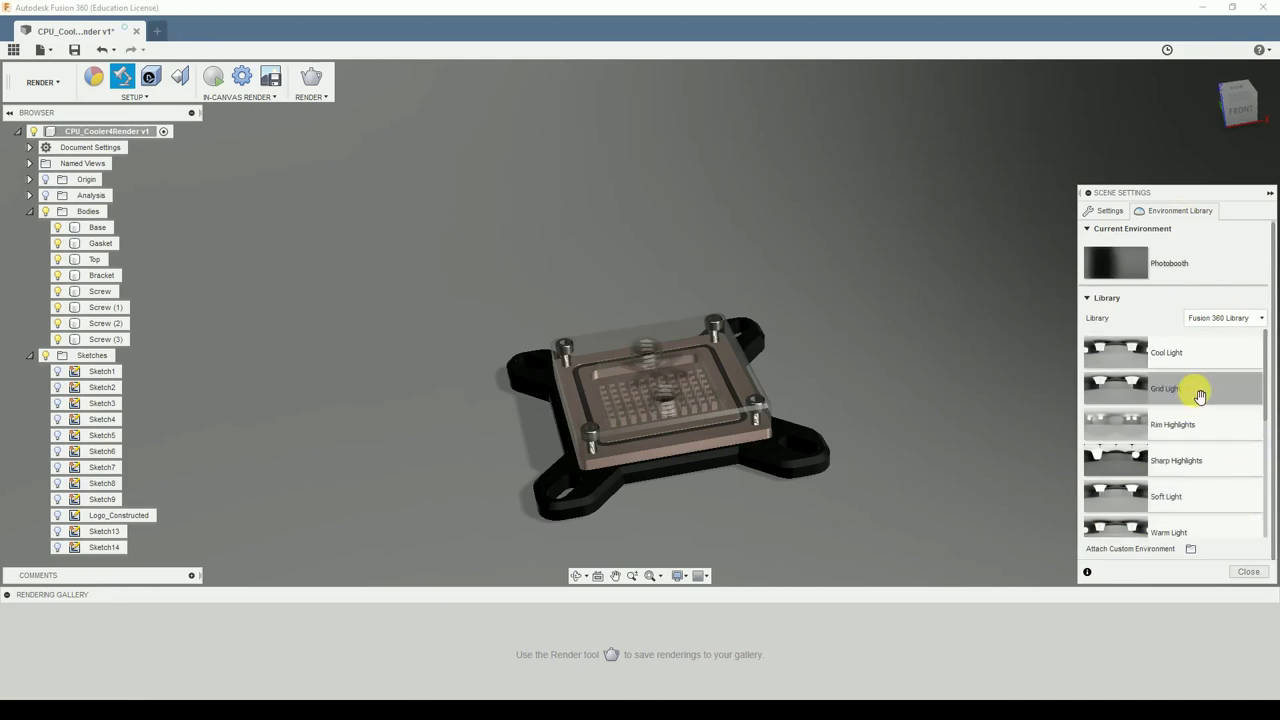
scroll(1201, 400, up, 1)
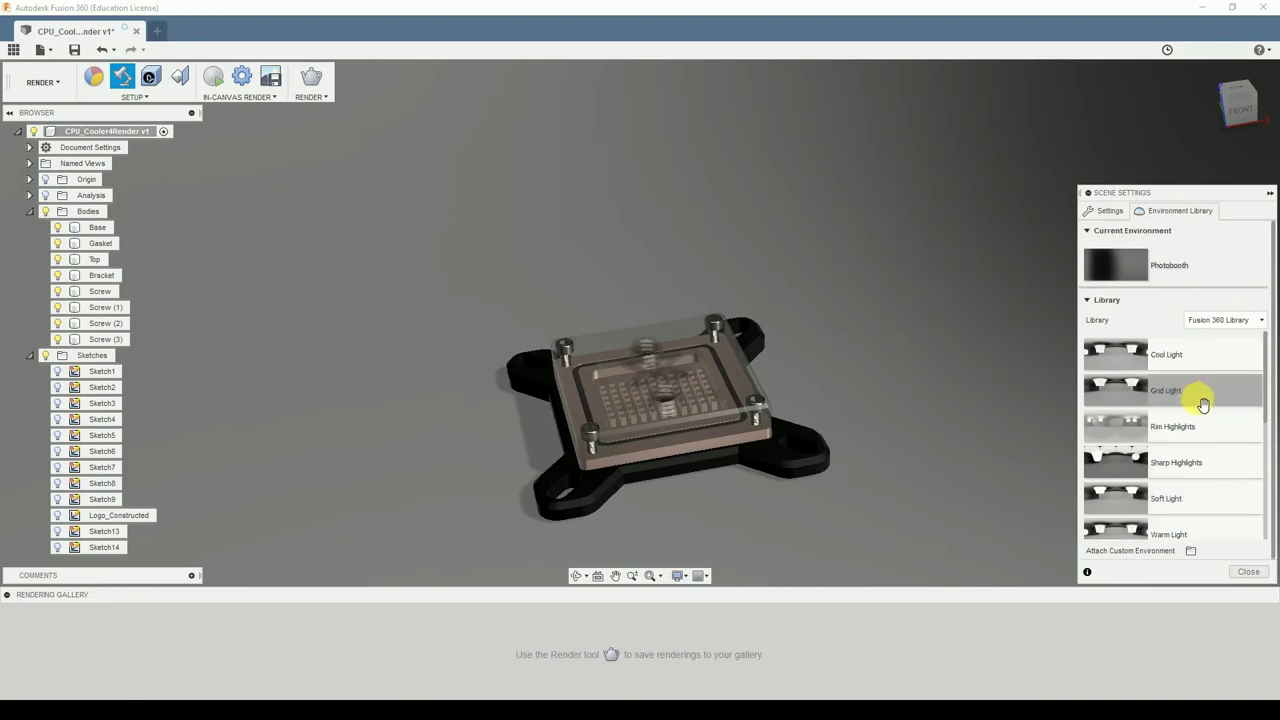
drag(1208, 408, 928, 252)
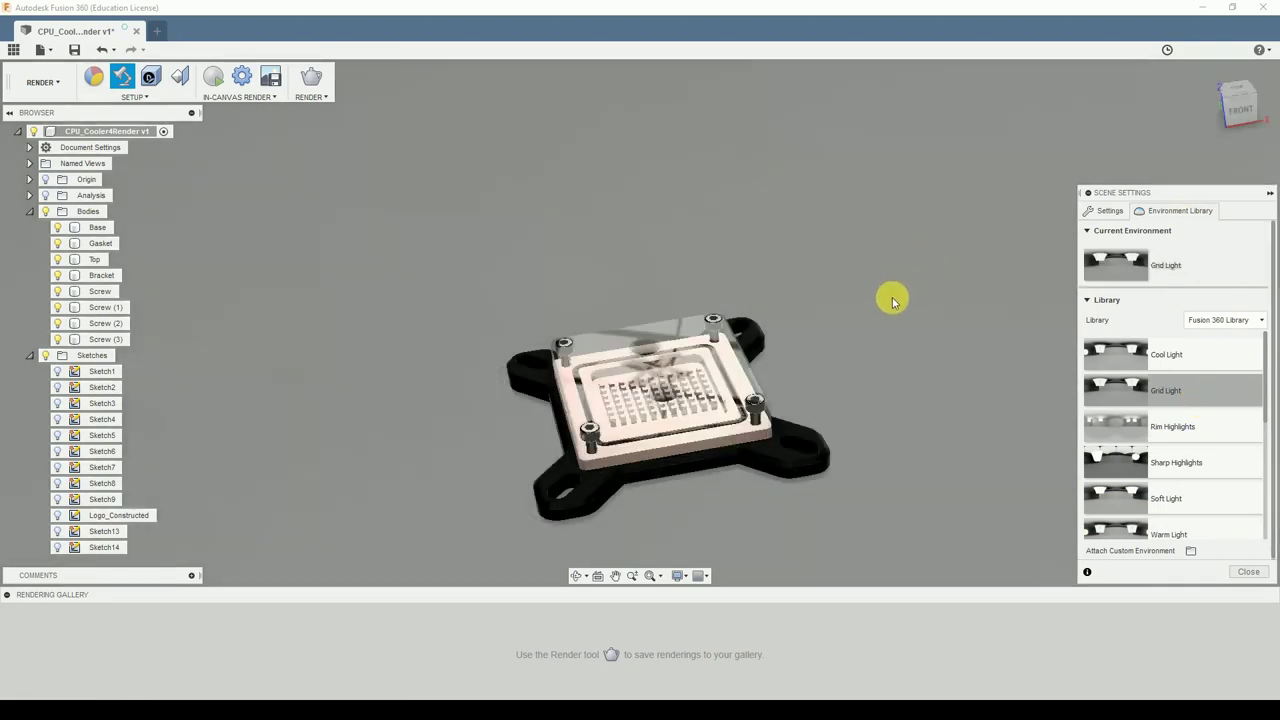
shift+middle_drag(883, 327, 917, 309)
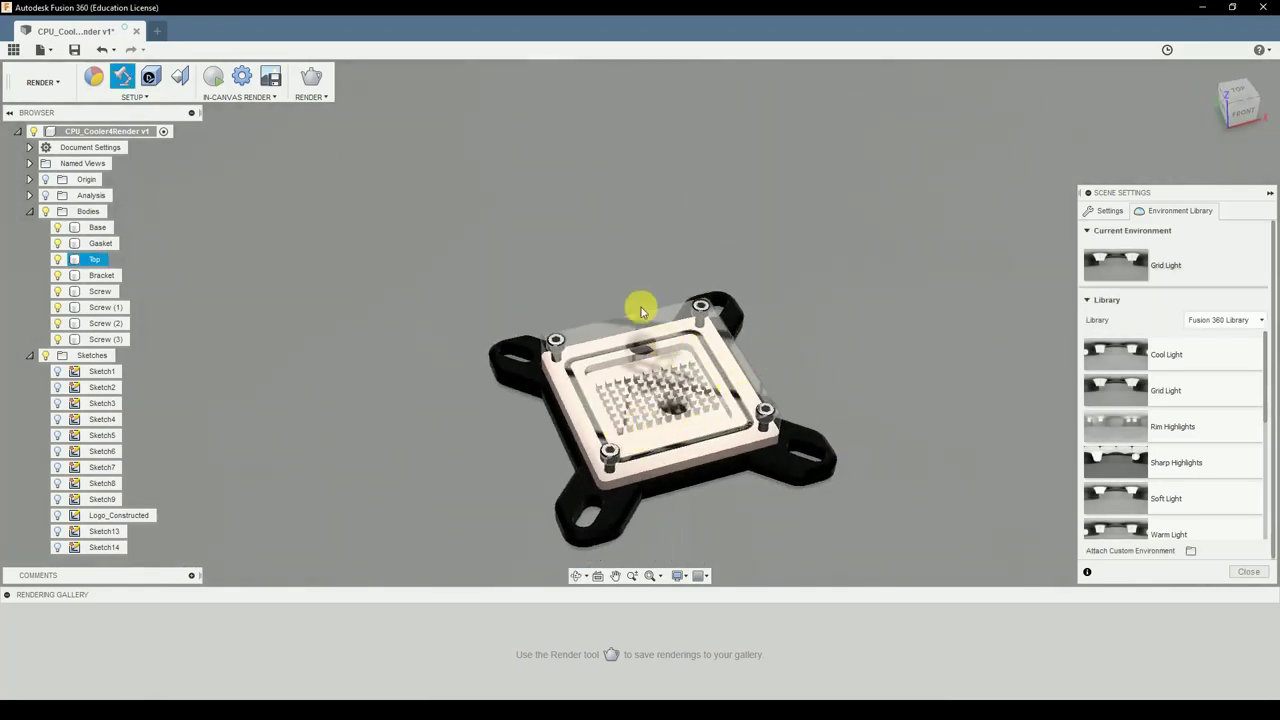
mouse_move(870, 413)
shift+middle_down()
mouse_move(871, 380)
mouse_move(850, 392)
mouse_move(866, 406)
mouse_move(857, 386)
mouse_move(866, 392)
mouse_move(857, 381)
mouse_move(858, 405)
shift+middle_up()
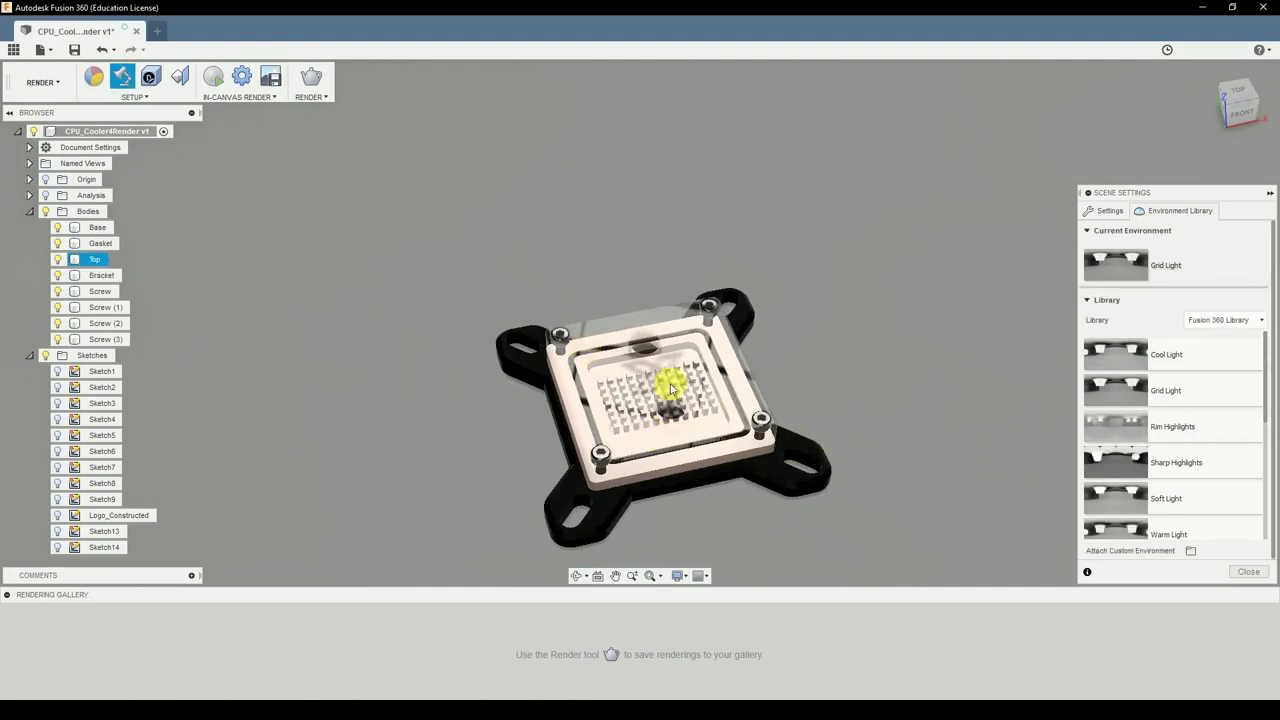
shift+middle_drag(846, 413, 886, 389)
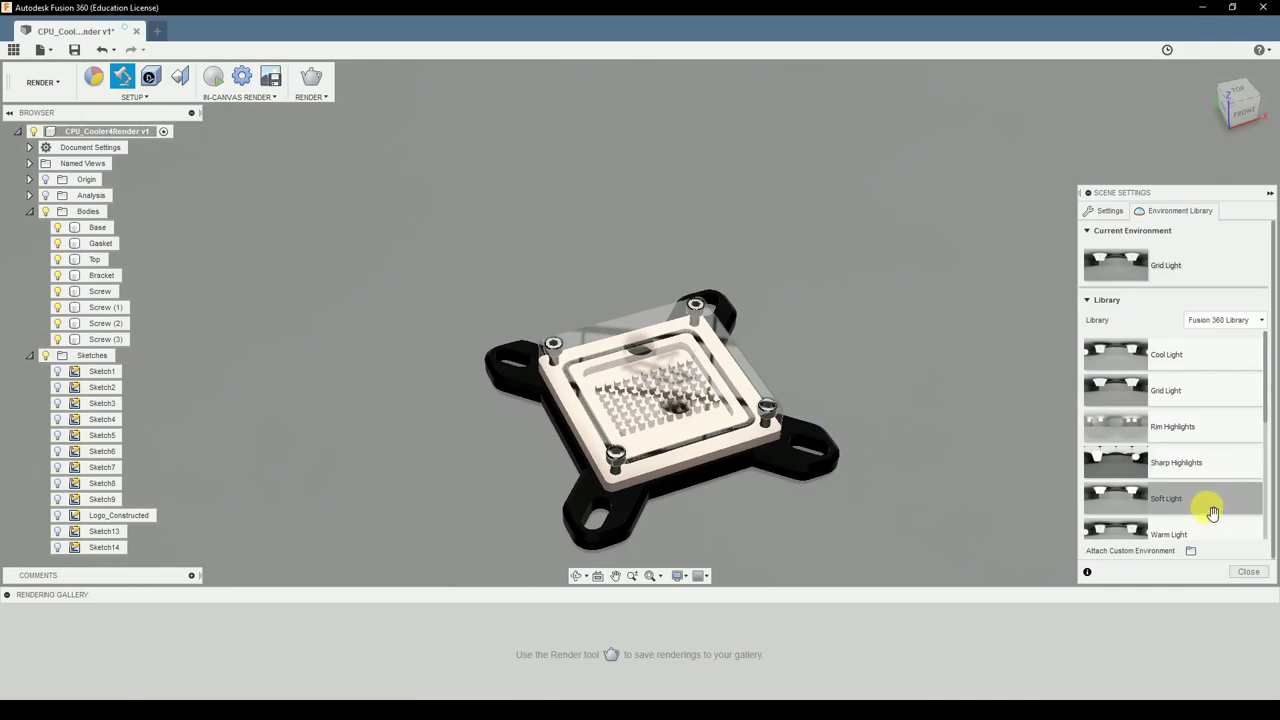
Apply the Soft Light environment to the scene and check the cooler from another angle.
drag(1209, 510, 904, 338)
shift+middle_drag(906, 340, 866, 280)
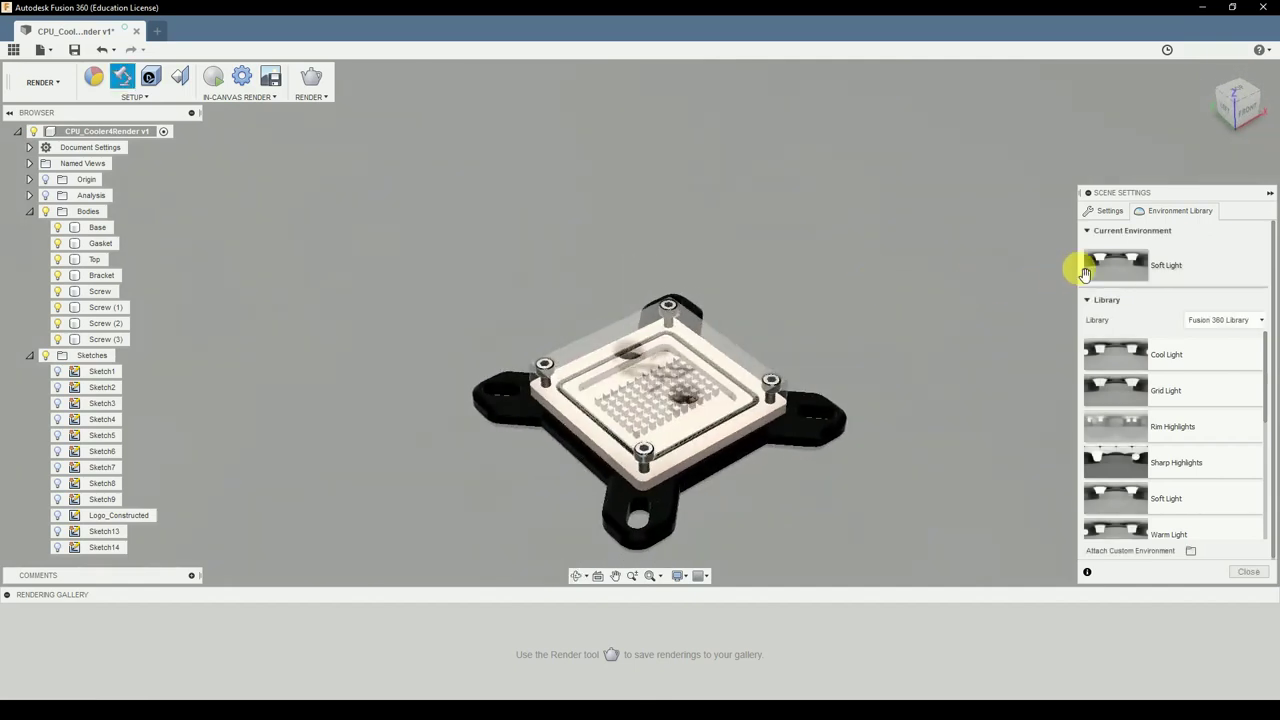
Rotate the scene environment's position to -180 degrees, checking the lighting on the cooler from different angles.
click(1106, 212)
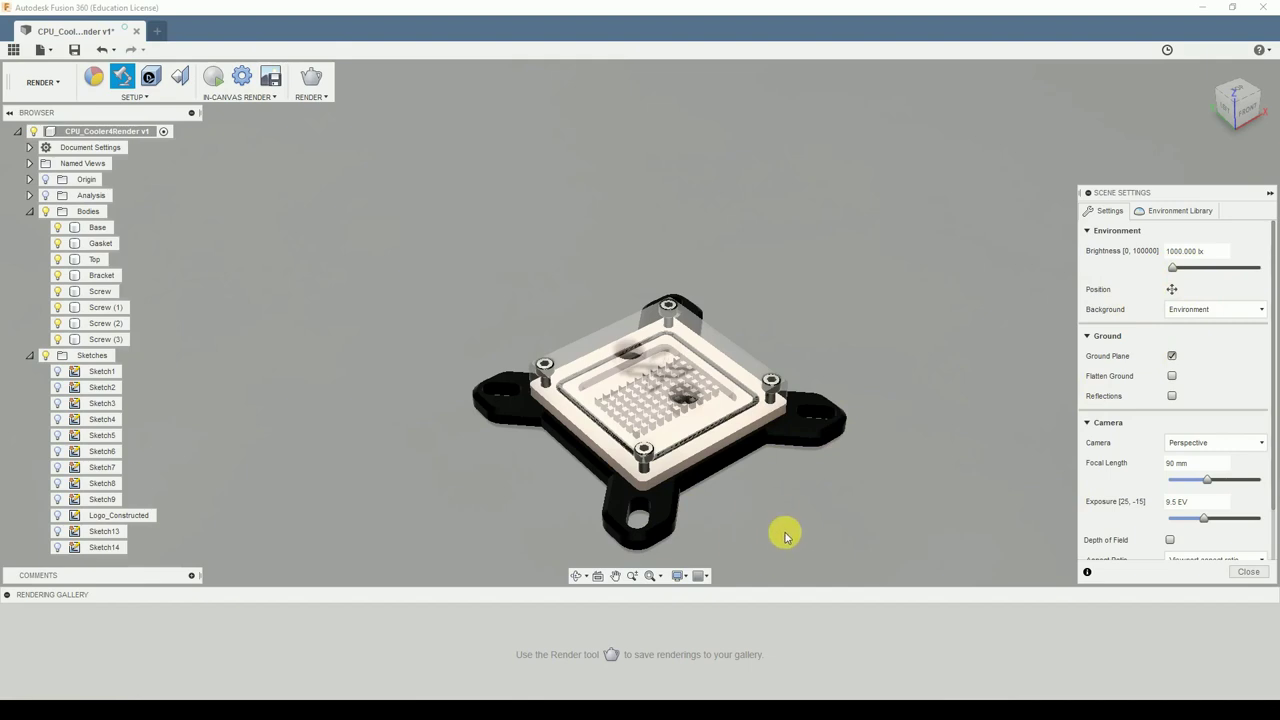
middle_drag(817, 506, 909, 351)
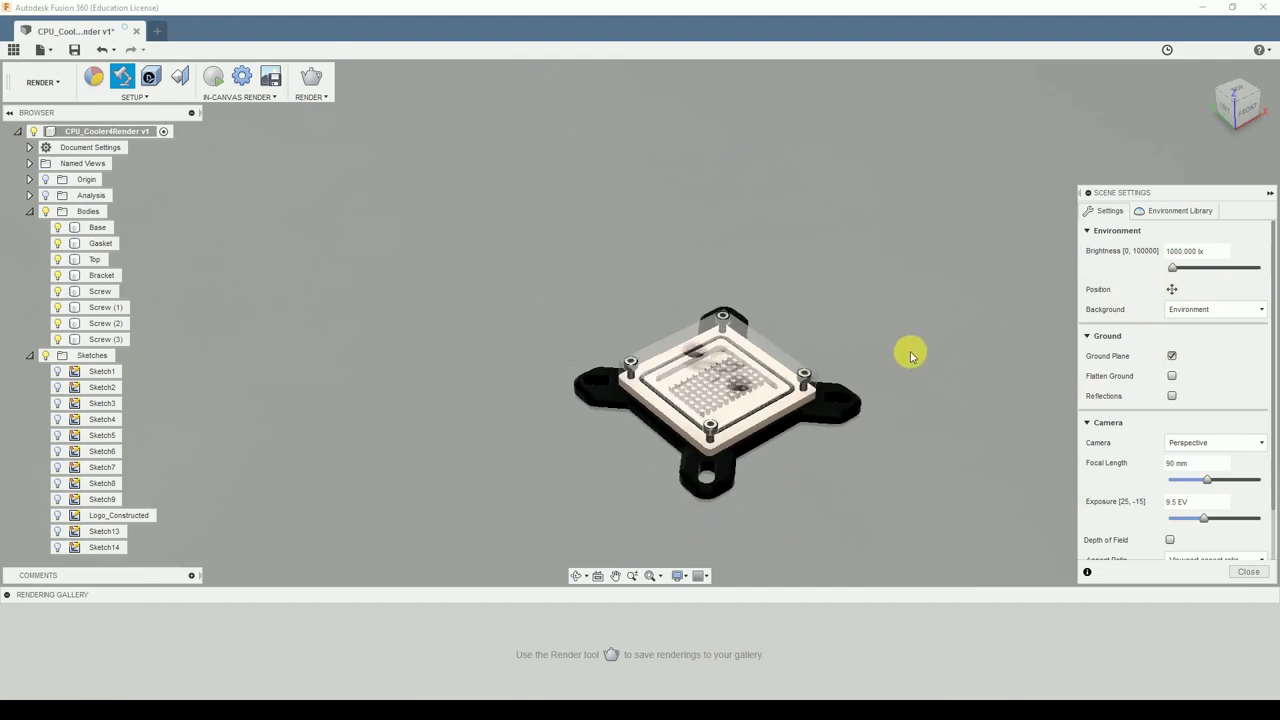
scroll(777, 487, up, 2)
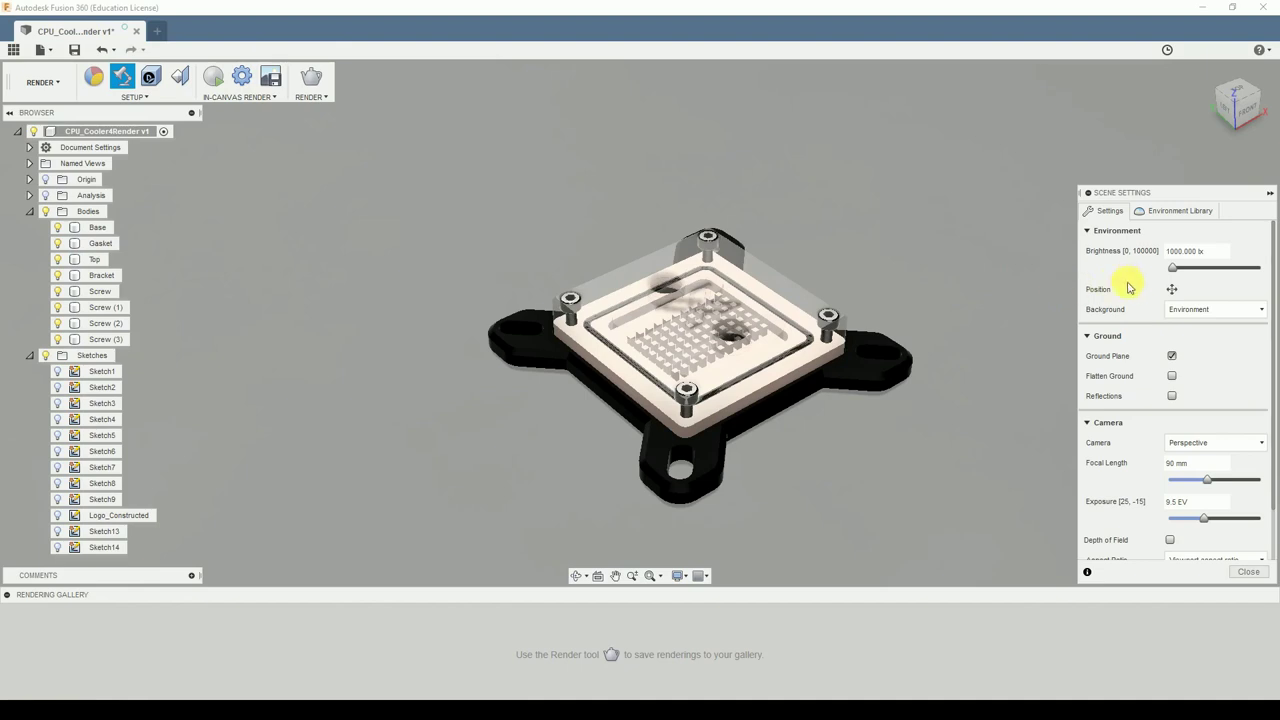
click(1172, 289)
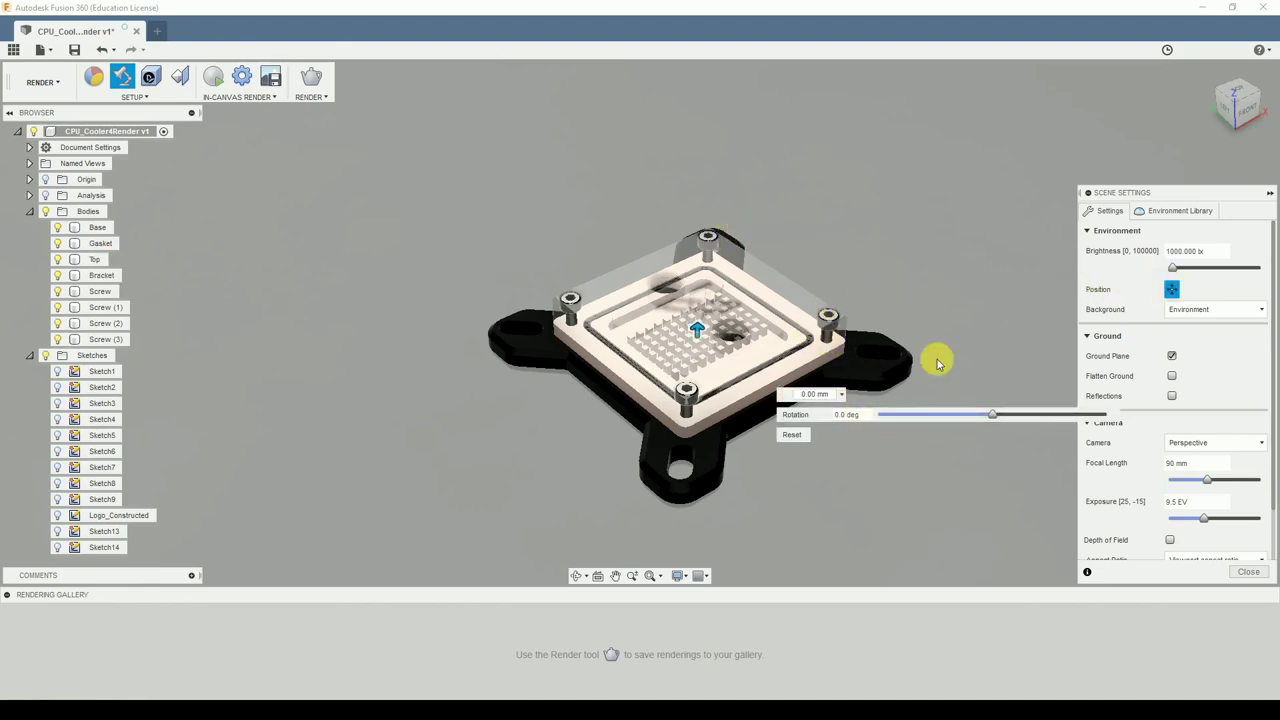
drag(995, 420, 883, 407)
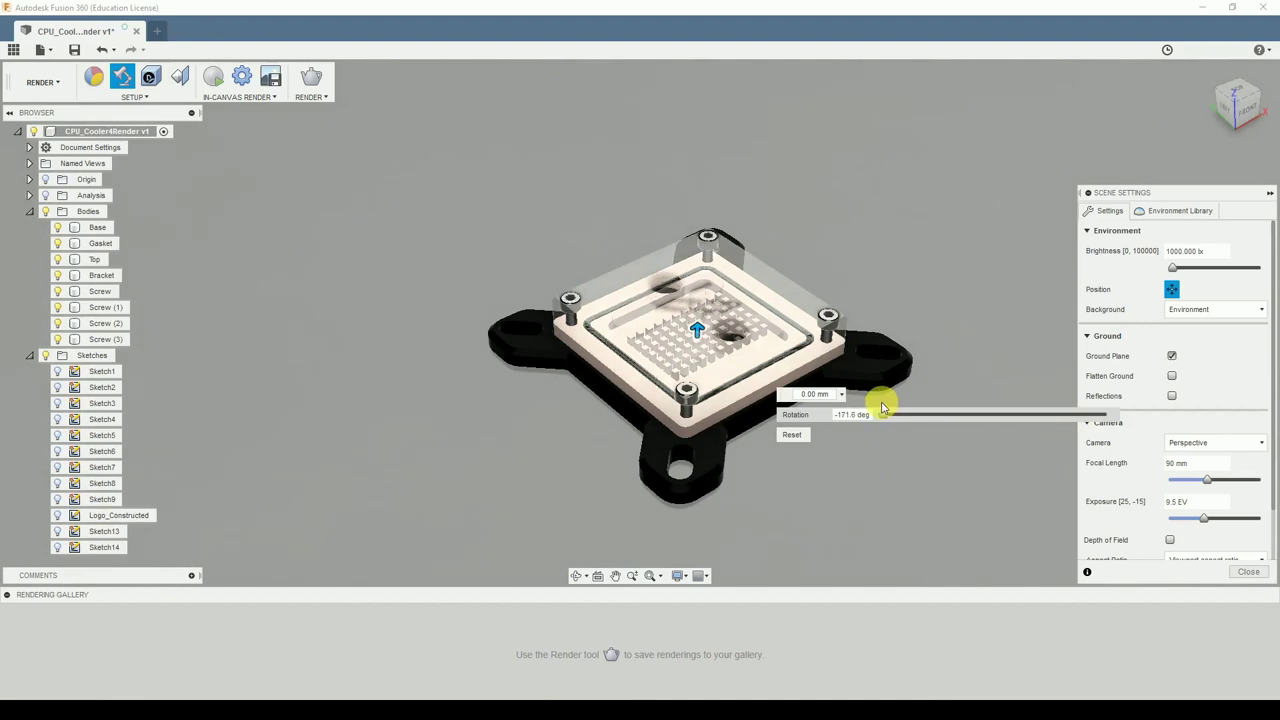
shift+middle_drag(529, 434, 509, 451)
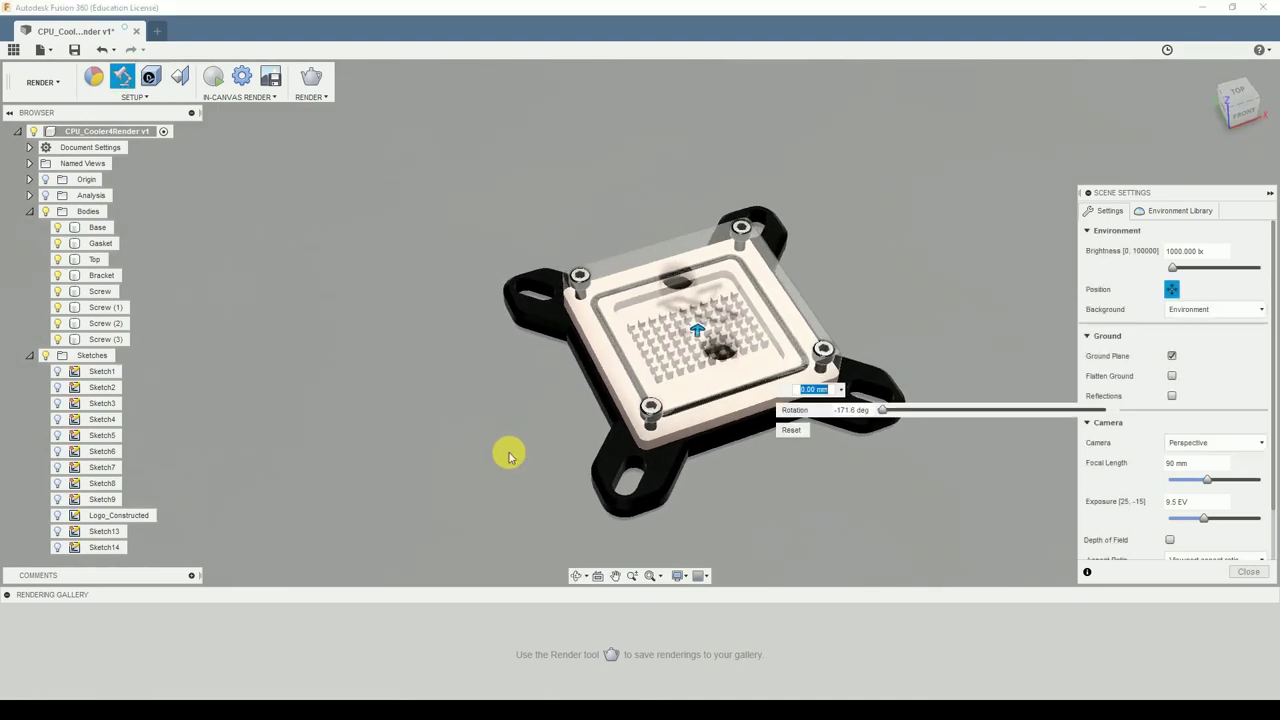
drag(884, 412, 820, 412)
shift+middle_drag(740, 551, 743, 531)
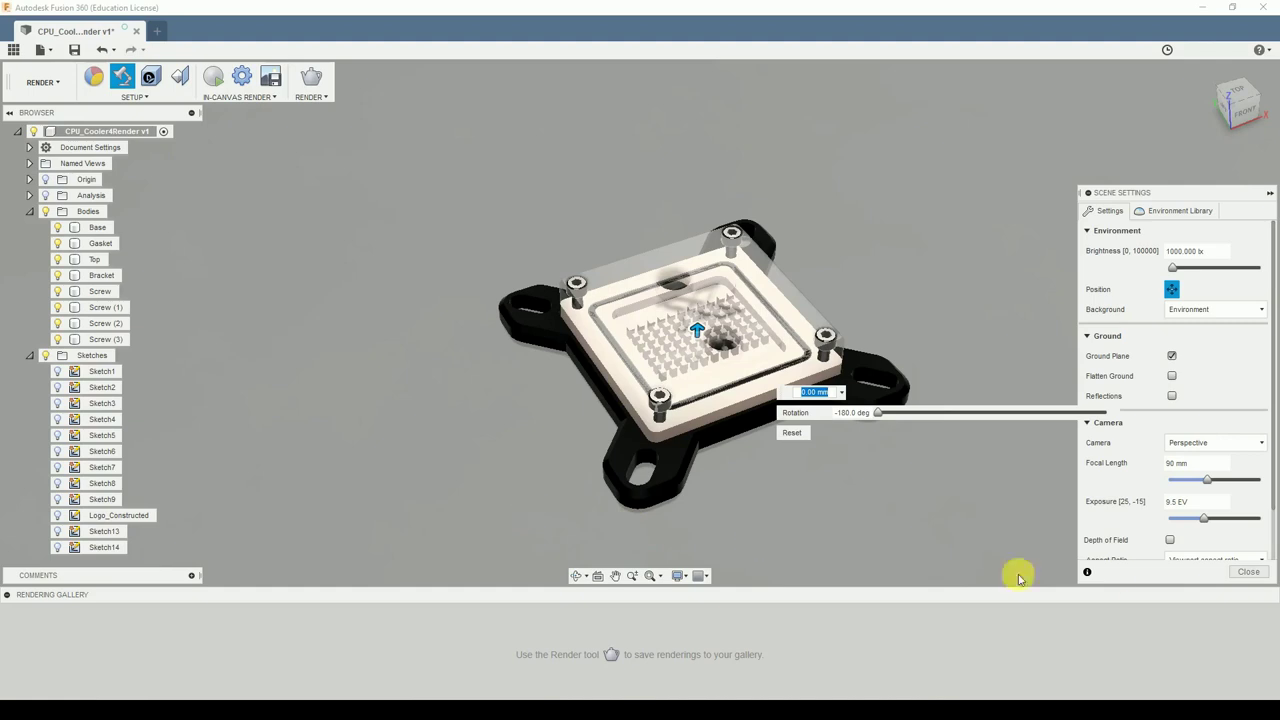
click(1174, 290)
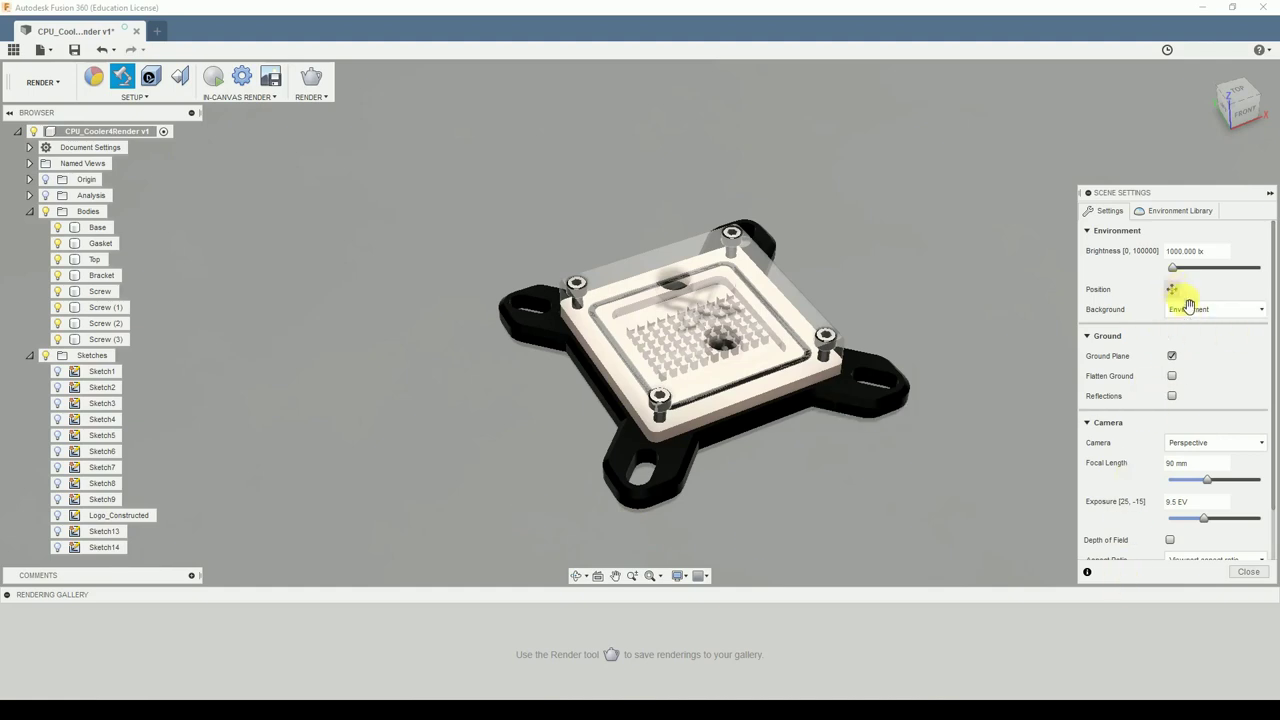
Change the scene background to a solid grey colour with RGB values 120, 120, 120.
click(1201, 313)
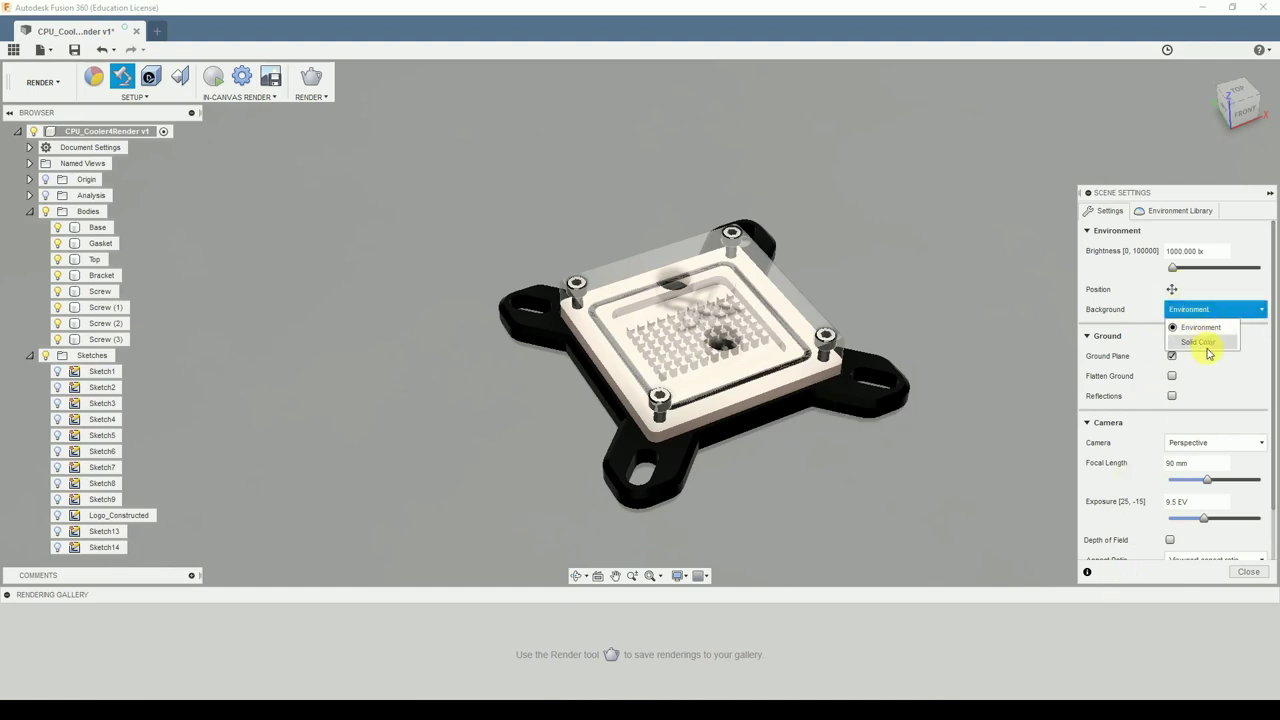
click(1200, 342)
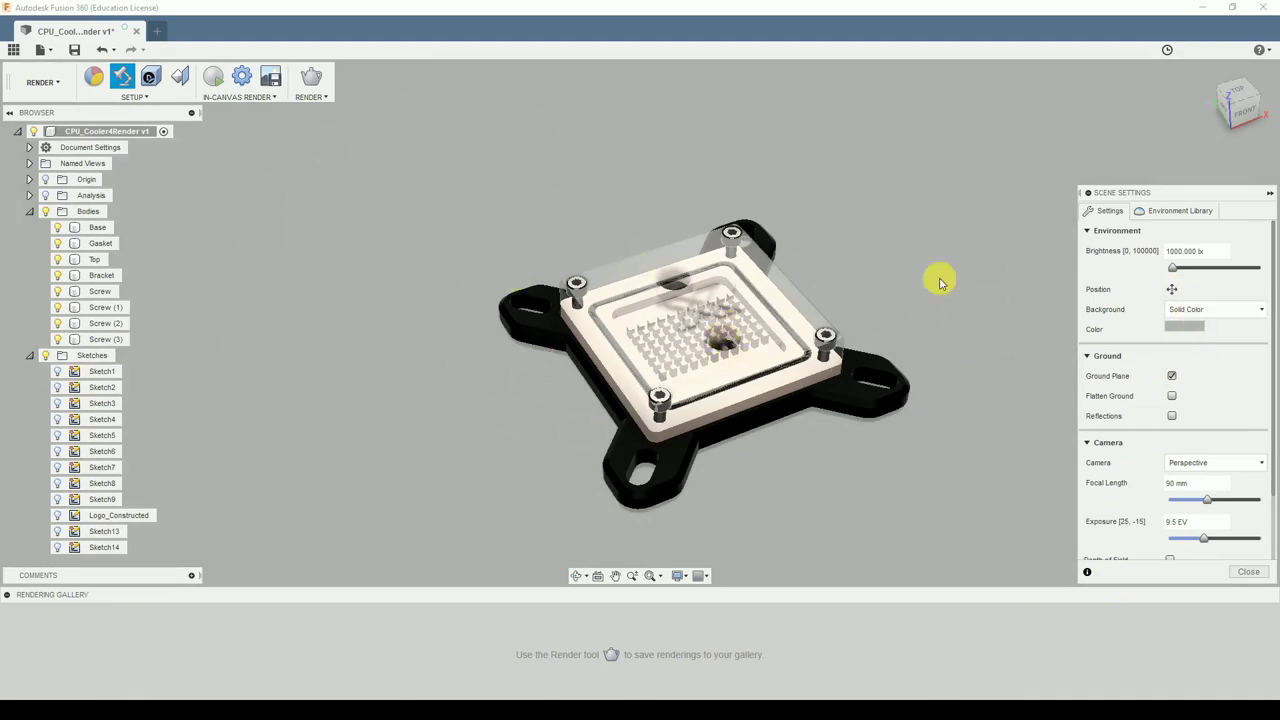
click(1177, 327)
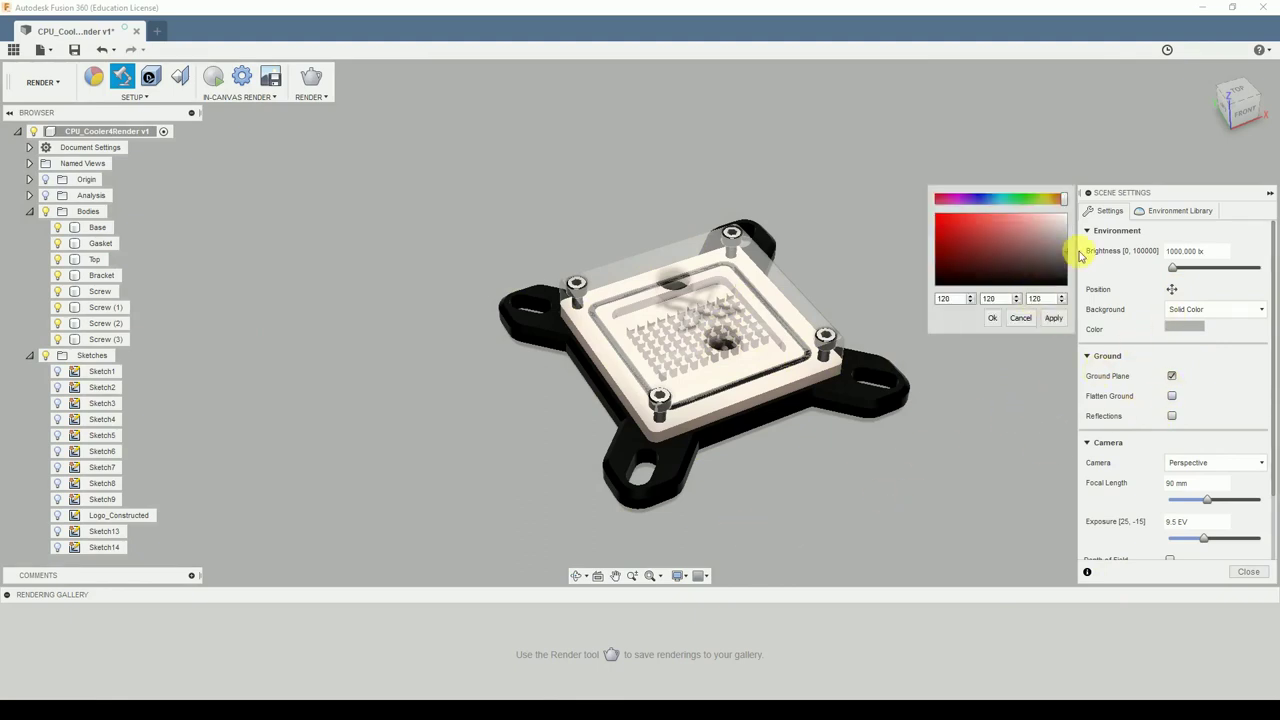
click(1054, 318)
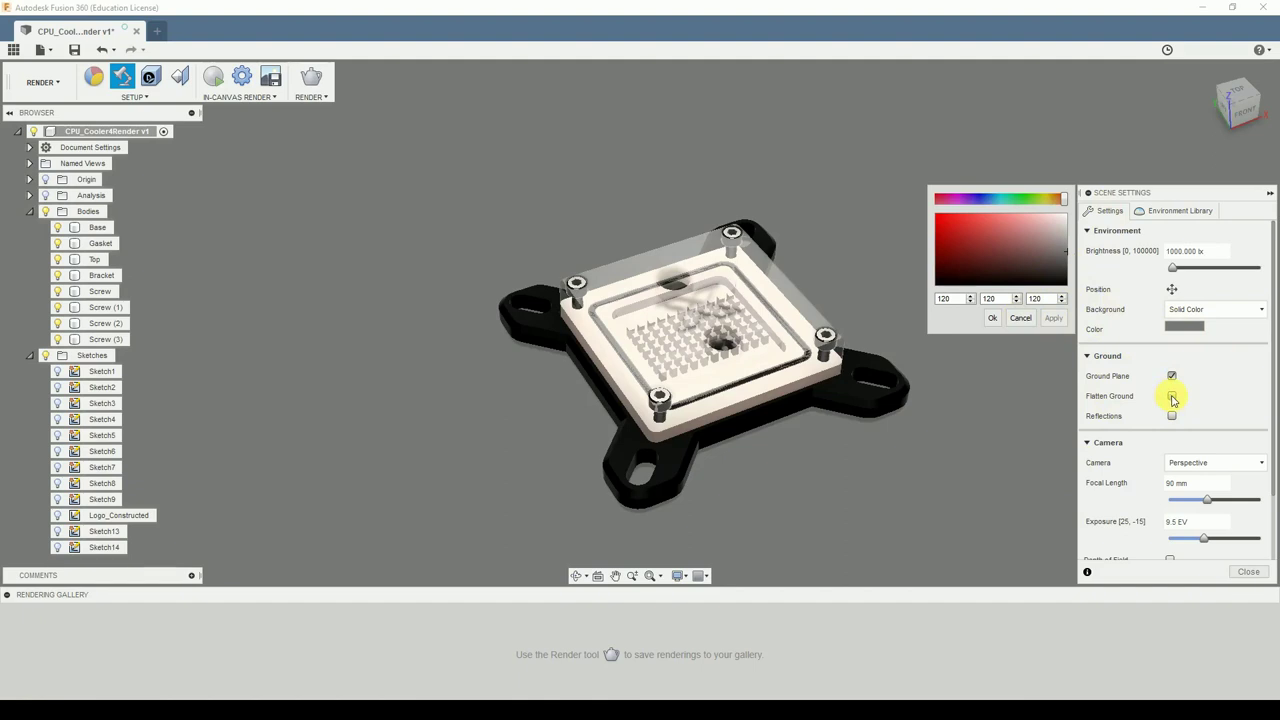
click(992, 318)
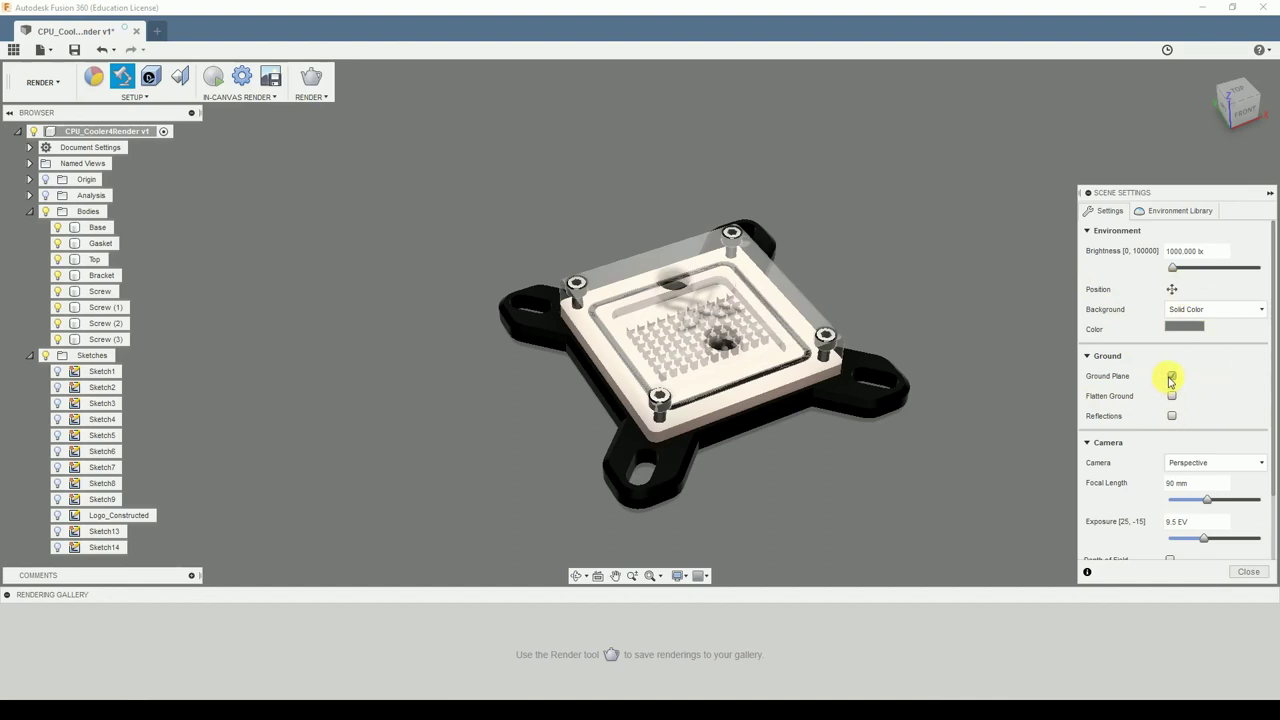
Toggle the ground plane off and back on, and try ground reflections under the cooler before disabling them.
click(1171, 377)
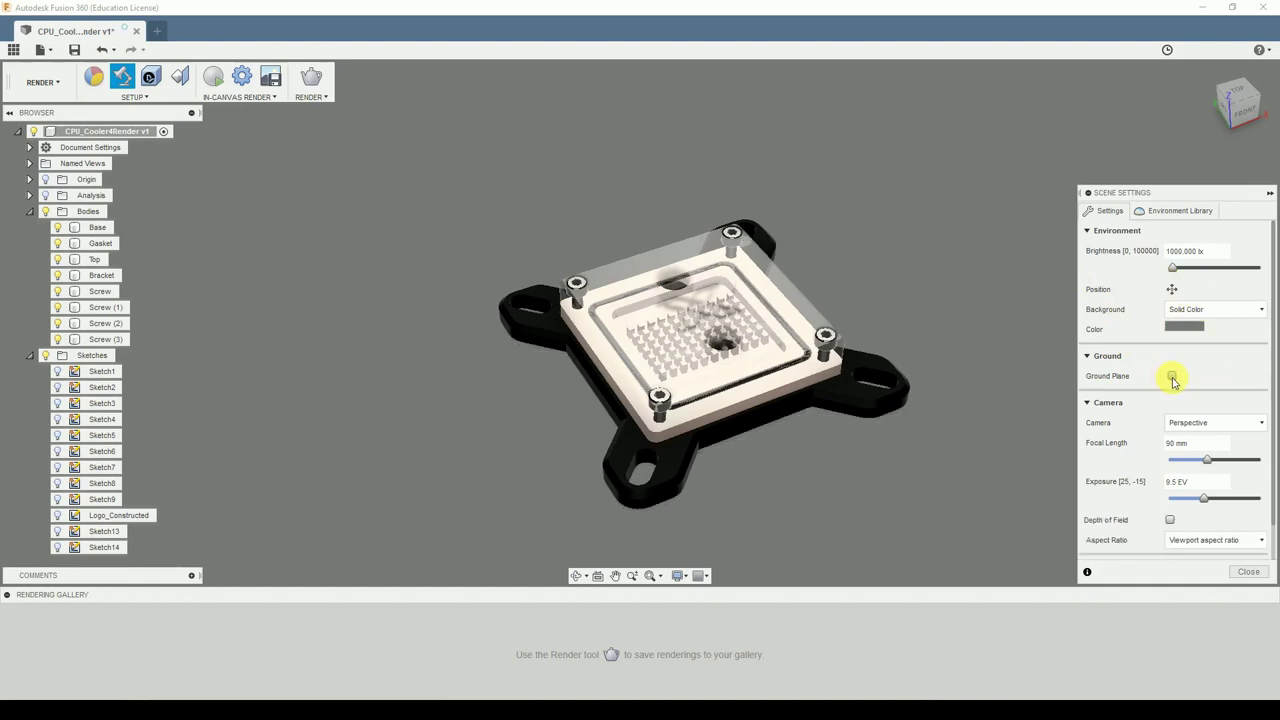
click(1172, 377)
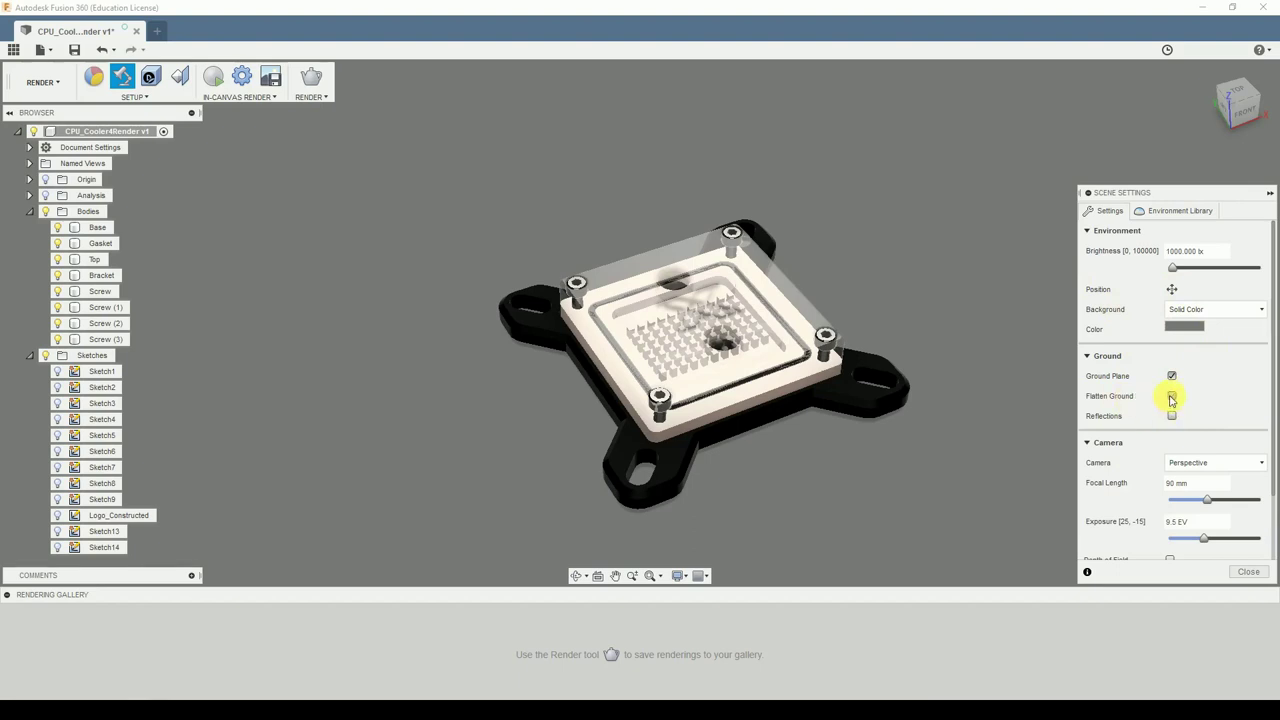
click(1173, 418)
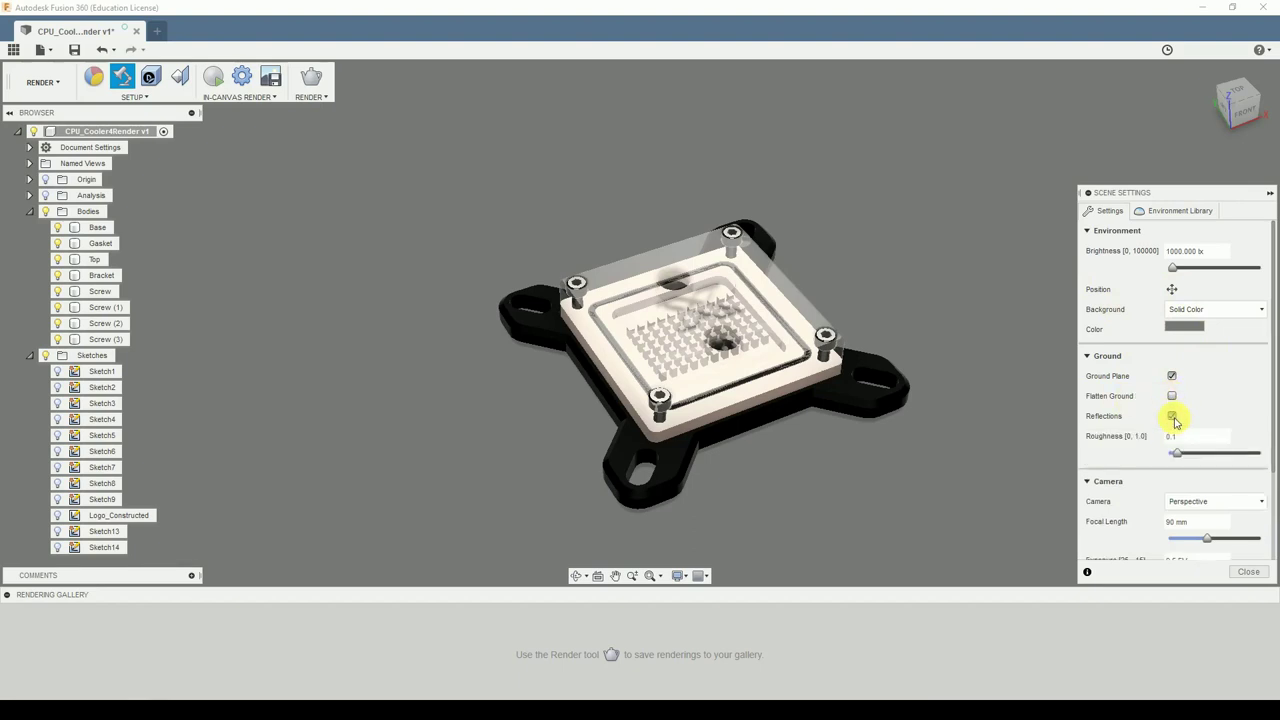
shift+middle_drag(700, 502, 746, 471)
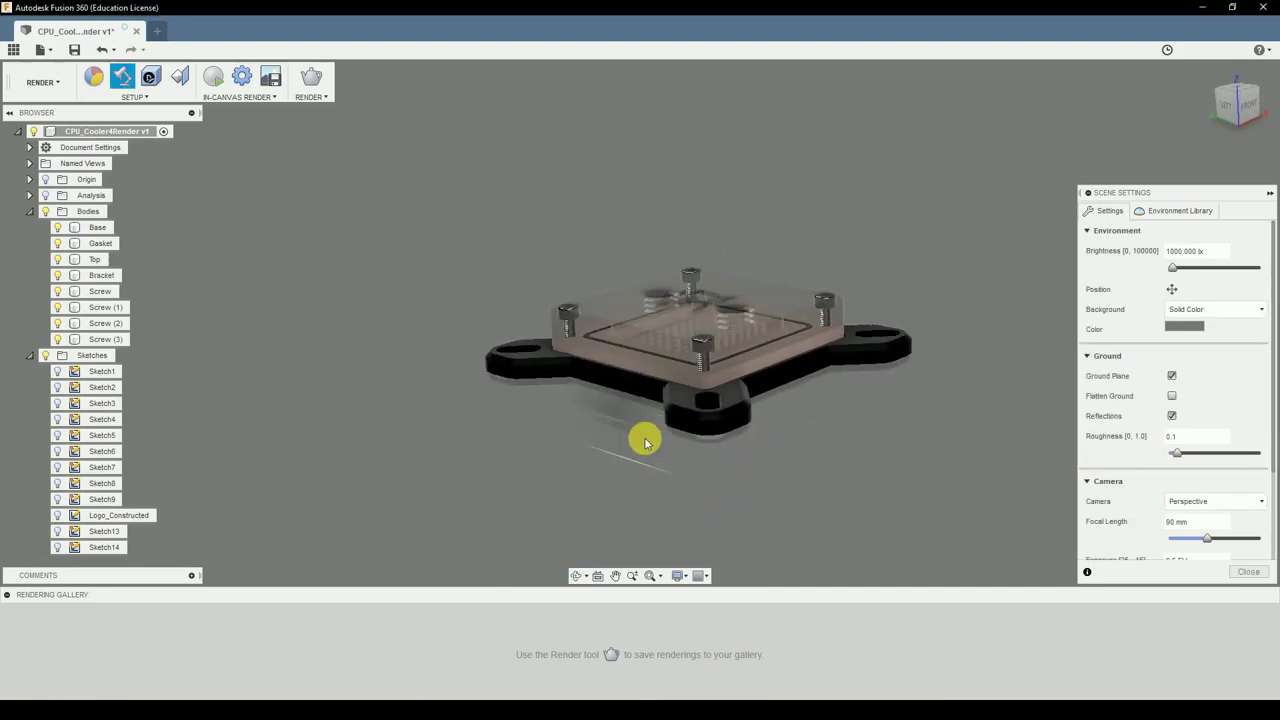
shift+middle_drag(760, 423, 766, 437)
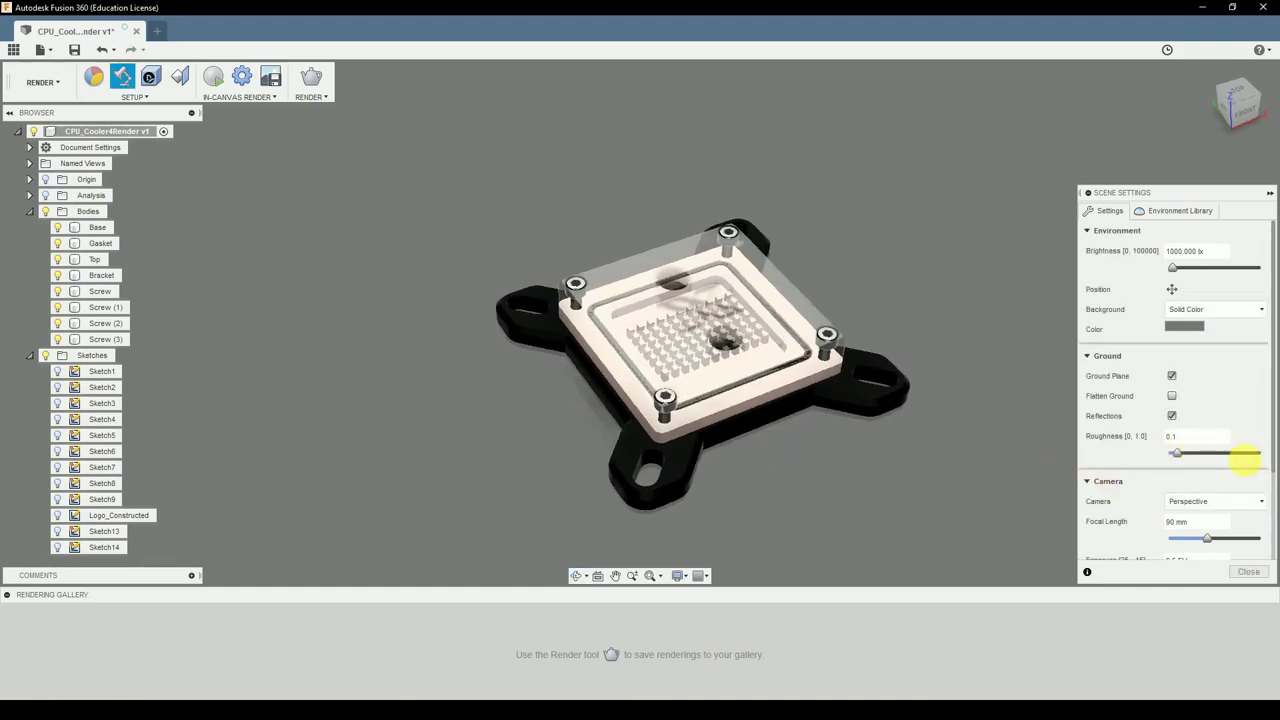
click(1172, 416)
shift+middle_drag(780, 441, 845, 452)
Review the camera projection types, keep Perspective, and set the camera's focal length to 50 mm.
scroll(1132, 477, down, 2)
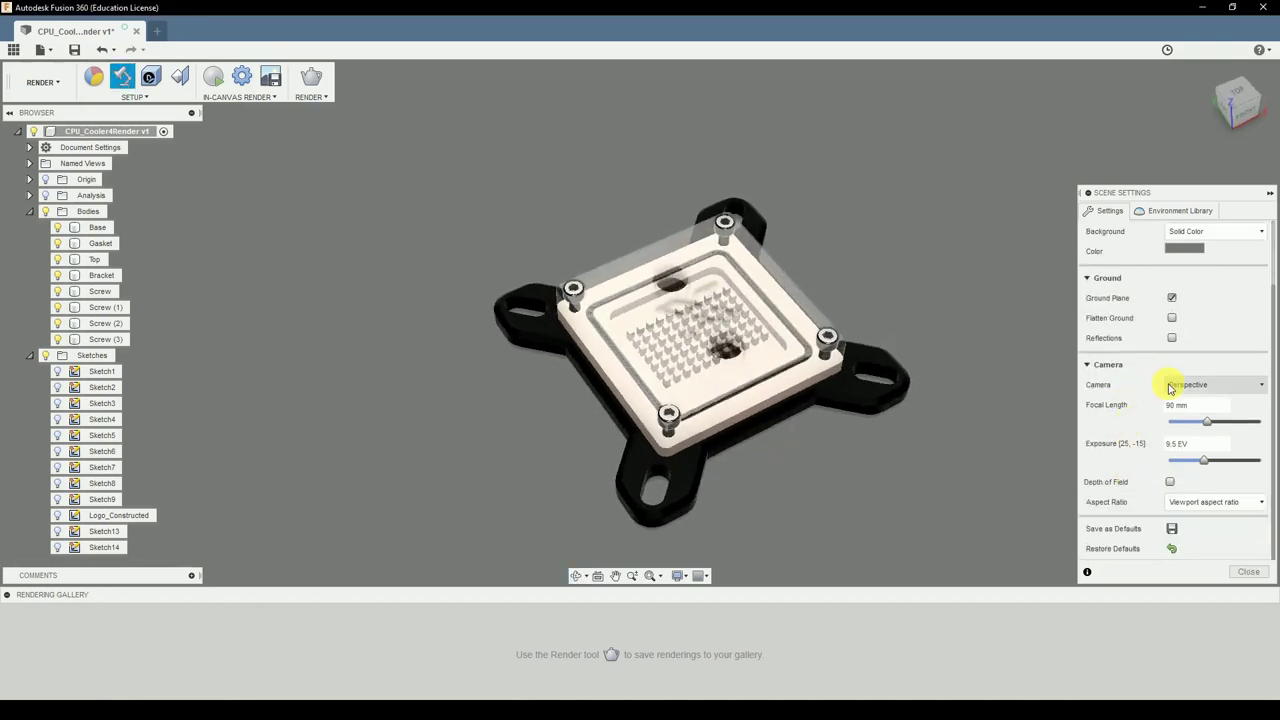
click(1170, 388)
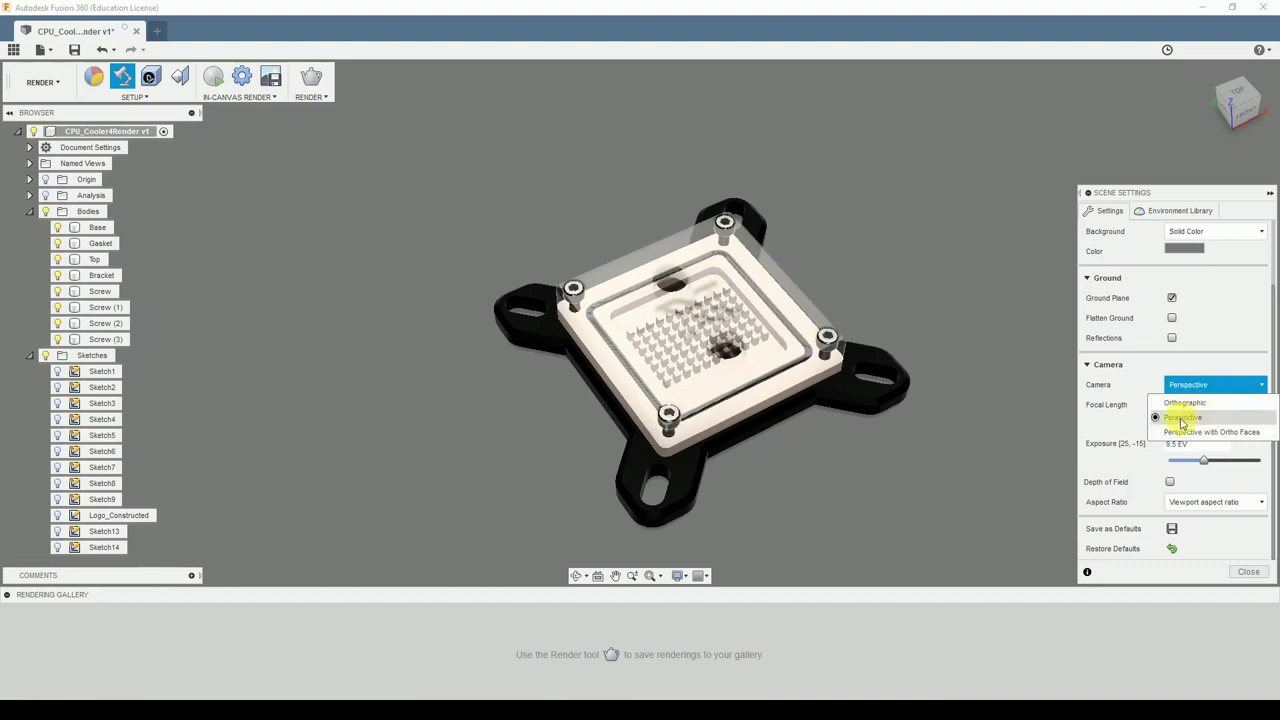
click(1155, 382)
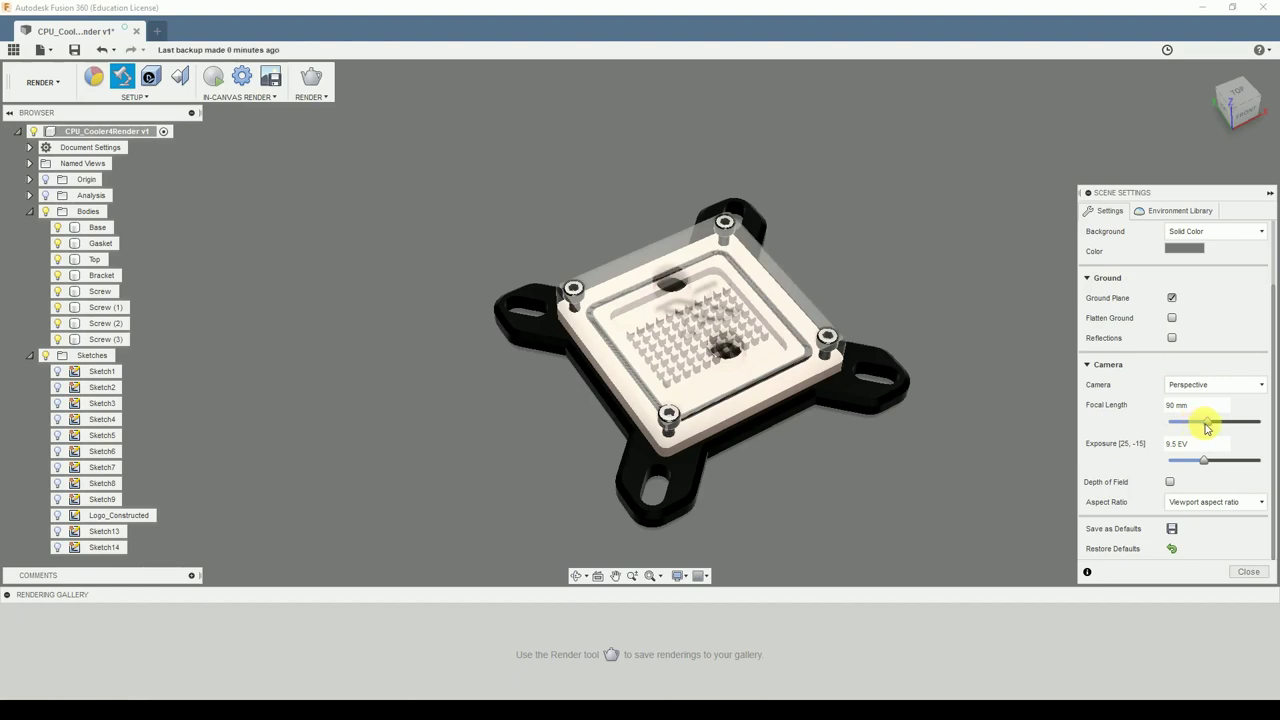
drag(1207, 427, 1189, 427)
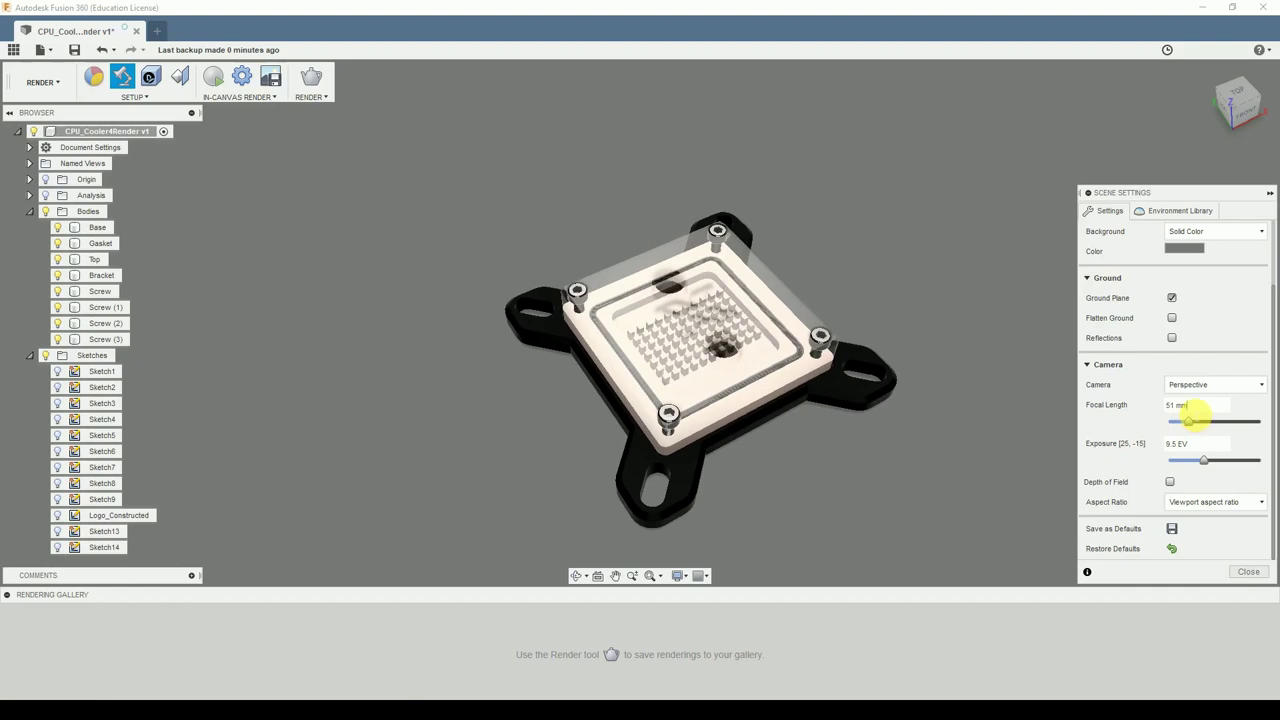
text(50)
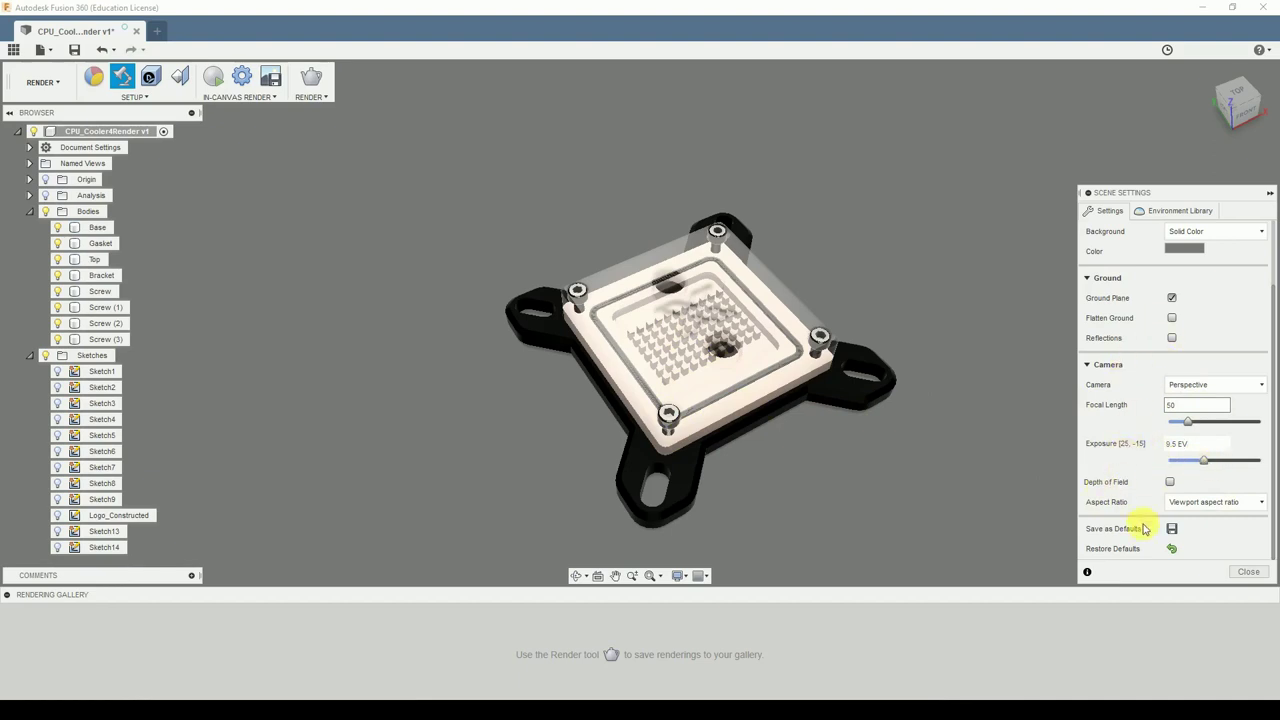
Try a camera exposure of about 12.1 EV and restore it to 9.5 EV.
click(1204, 462)
mouse_move(1204, 462)
mouse_down()
mouse_move(1188, 465)
mouse_move(1200, 464)
mouse_up()
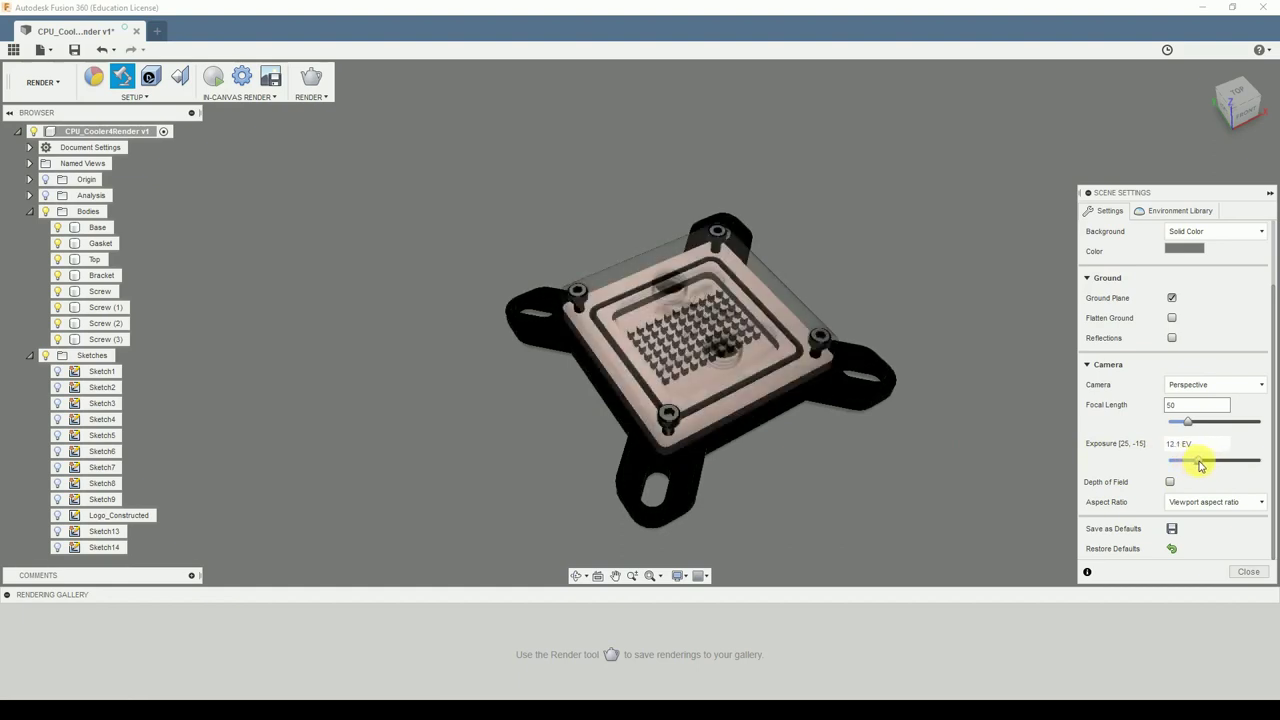
key(ctrl+a)
text(9.5)
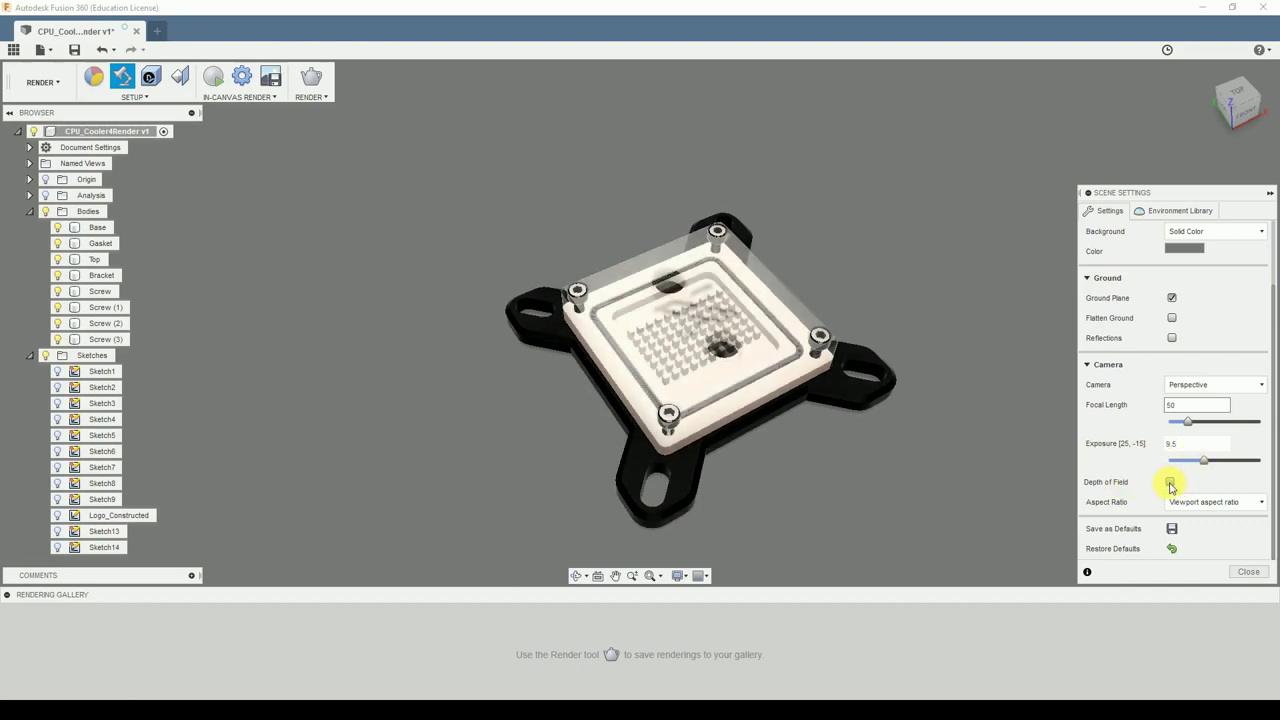
Try depth of field with its center of focus on the cooler's pin area, and disable it again.
click(1170, 484)
click(731, 358)
click(690, 337)
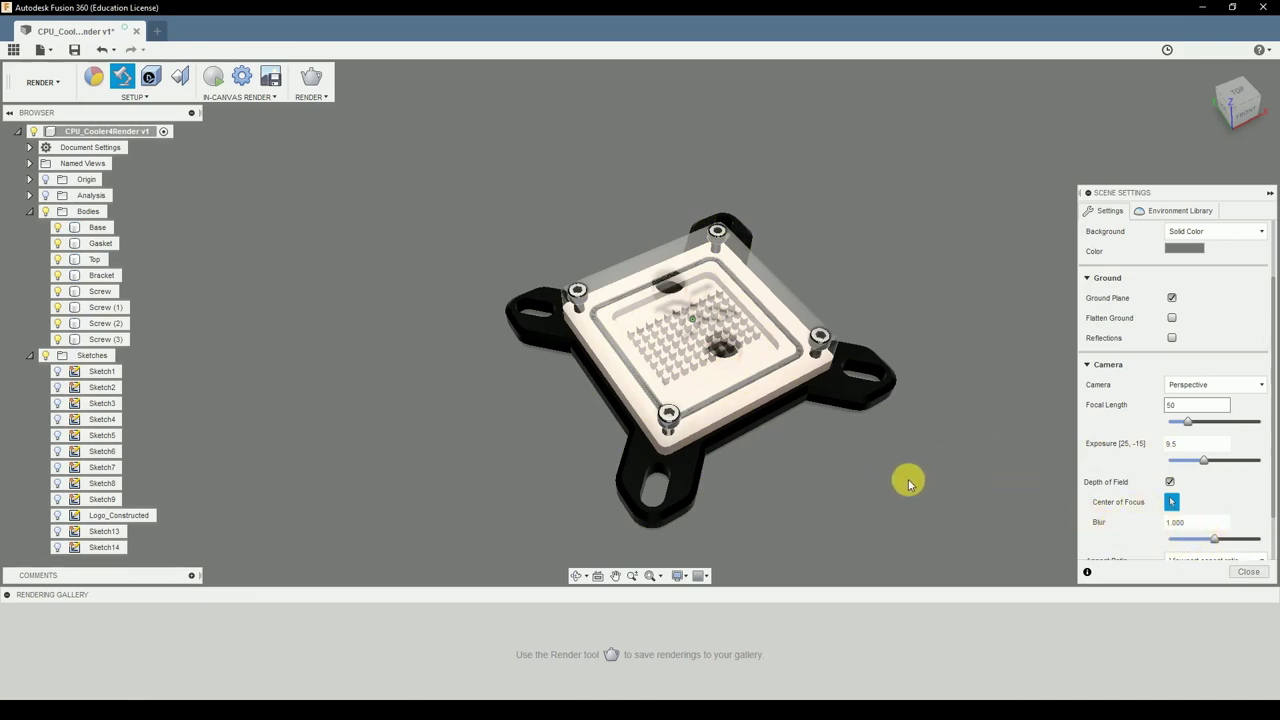
click(1170, 483)
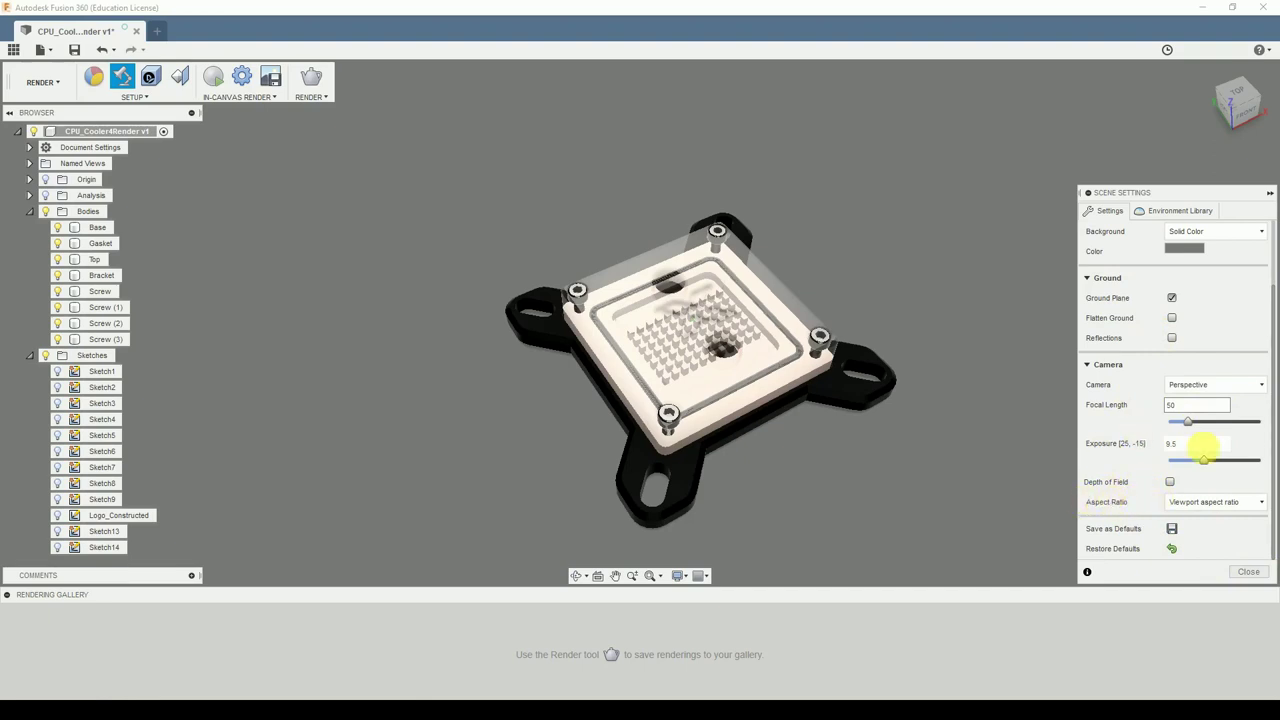
Preview the 4:3 Presentation aspect ratio and return to the viewport aspect ratio.
click(1209, 502)
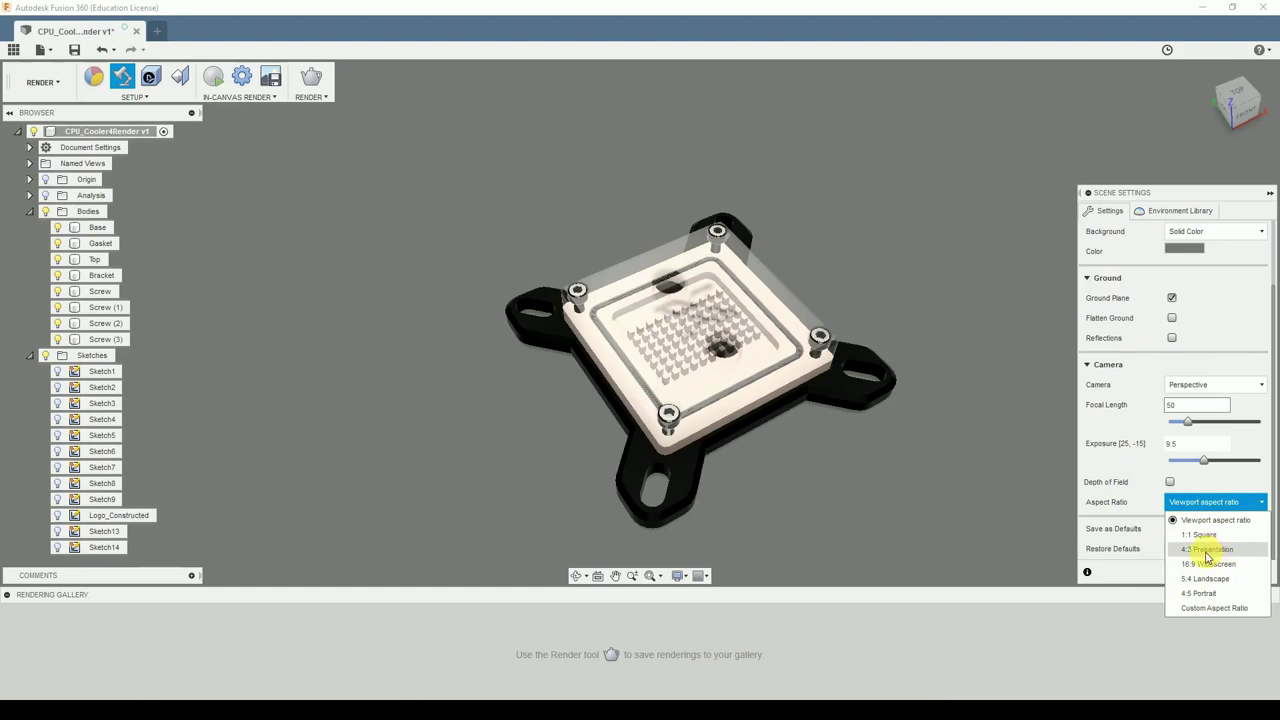
click(1210, 550)
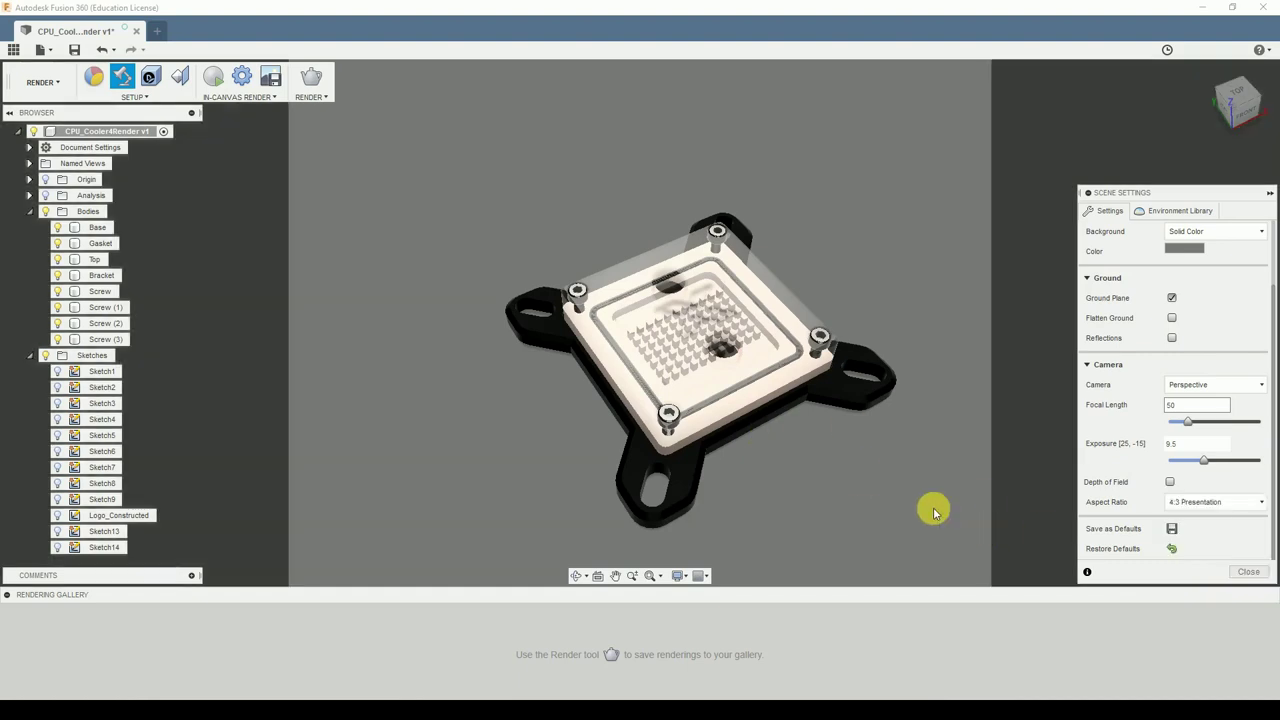
click(1210, 502)
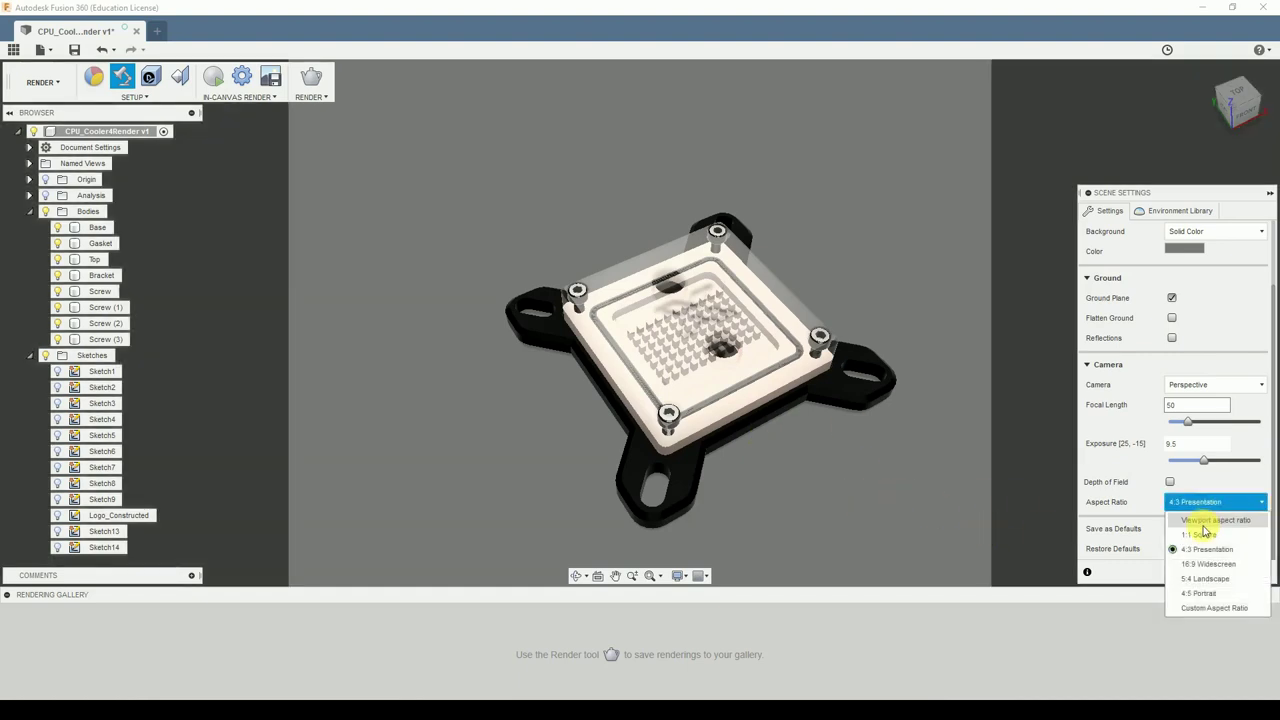
click(1205, 526)
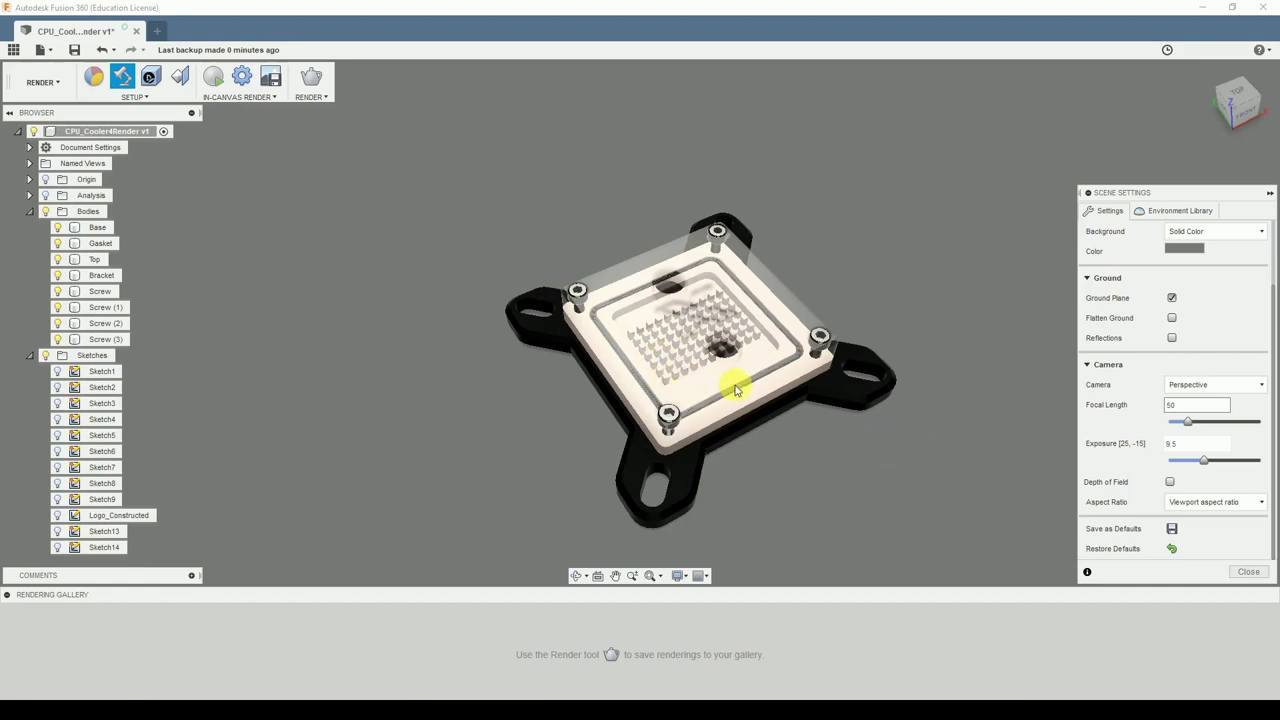
Set the scene's aspect ratio to 4:3 Presentation, frame the cooler within it, and close the scene settings.
click(1187, 506)
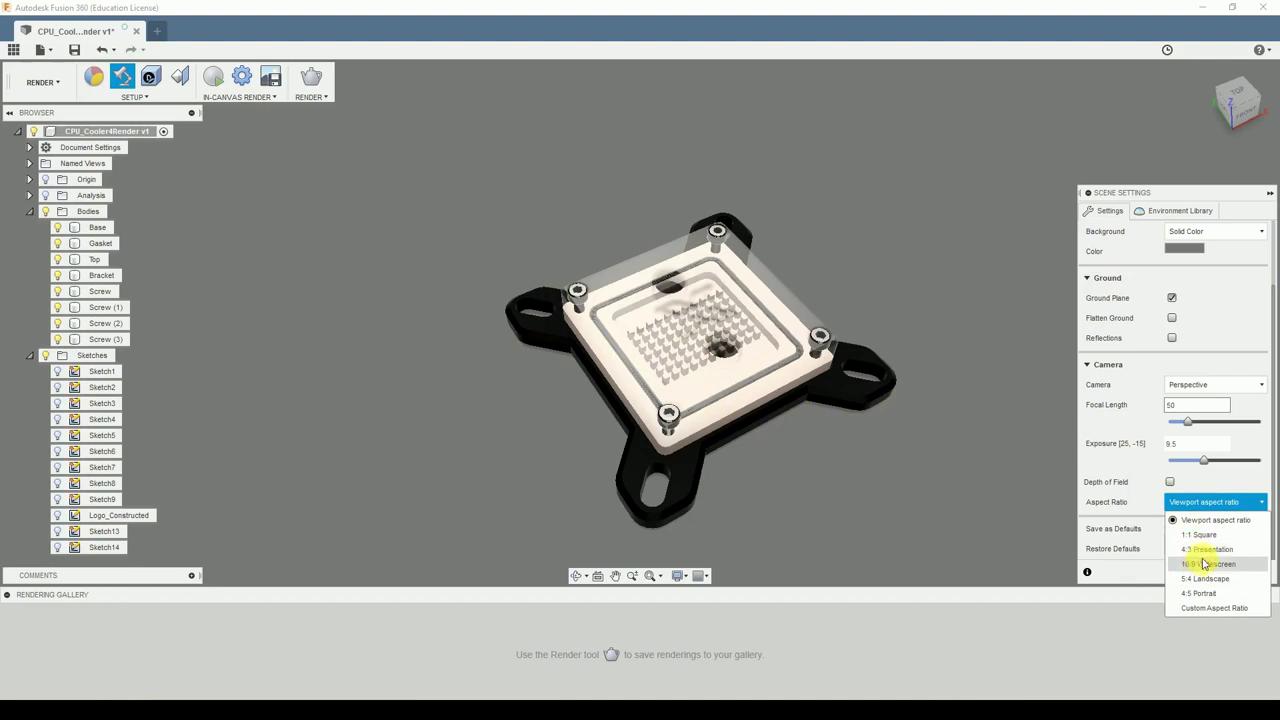
click(1207, 550)
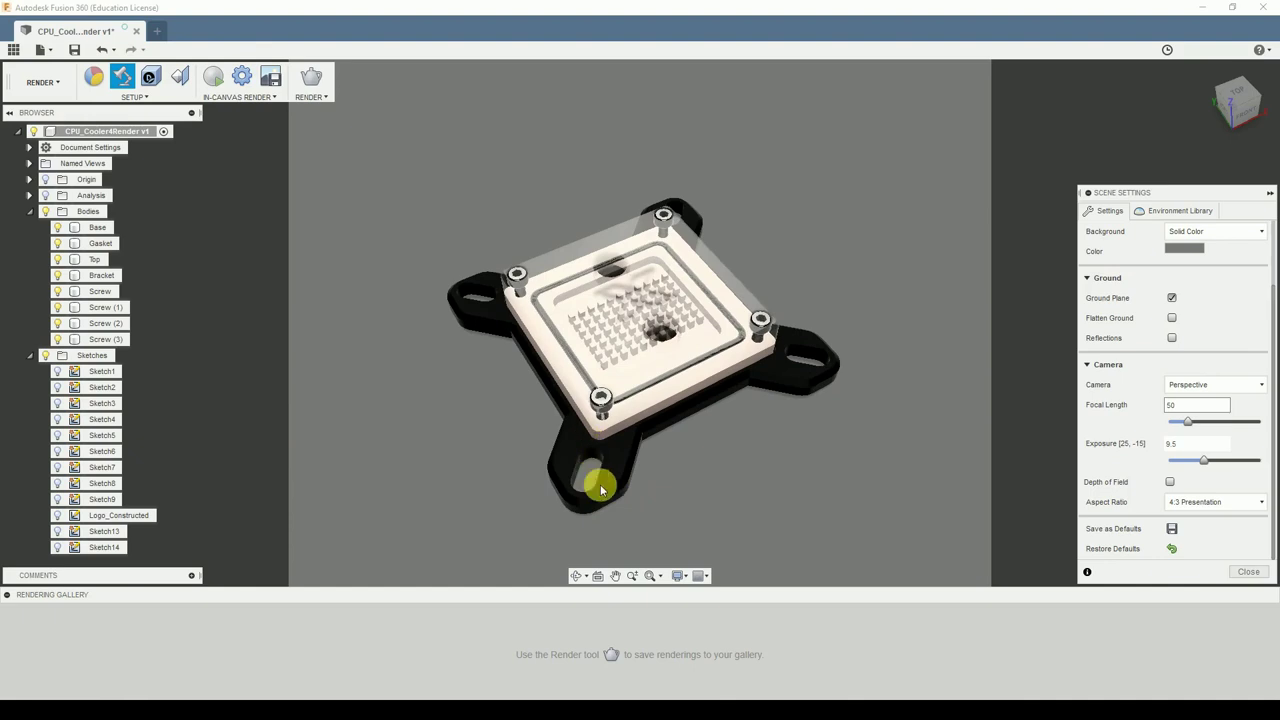
mouse_move(660, 474)
shift+middle_down()
mouse_move(640, 451)
mouse_move(648, 477)
shift+middle_up()
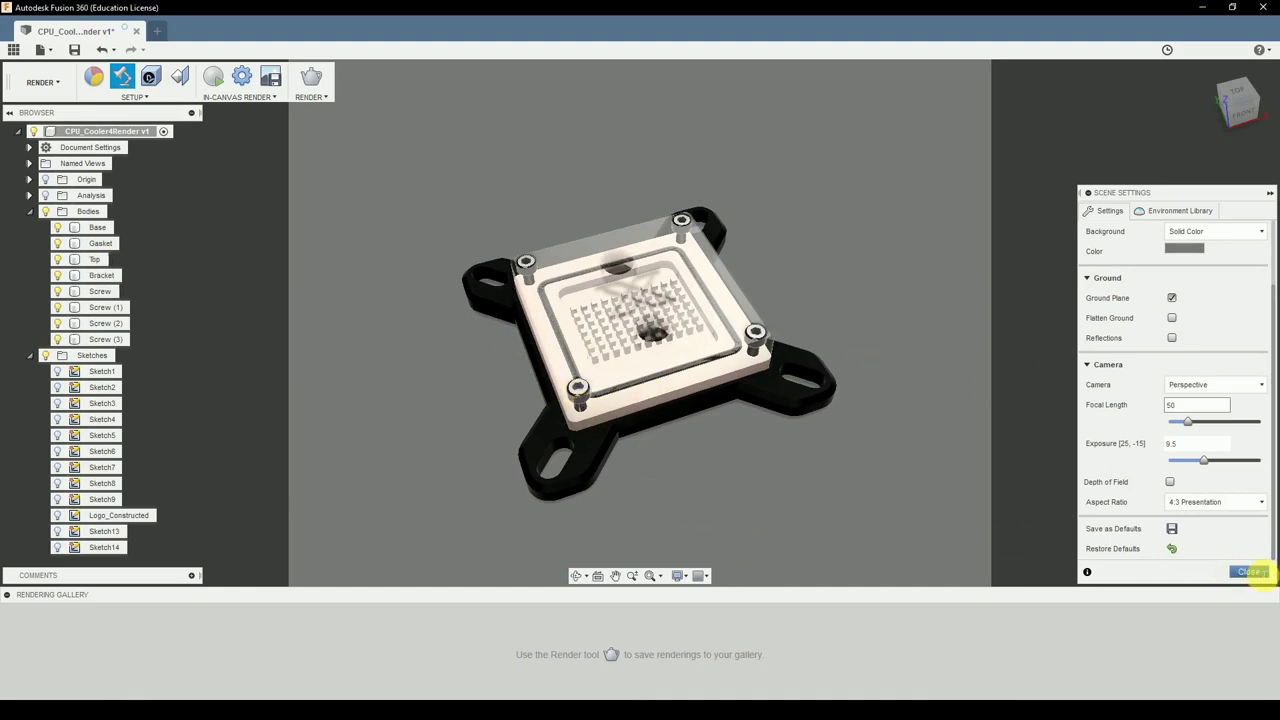
click(1250, 572)
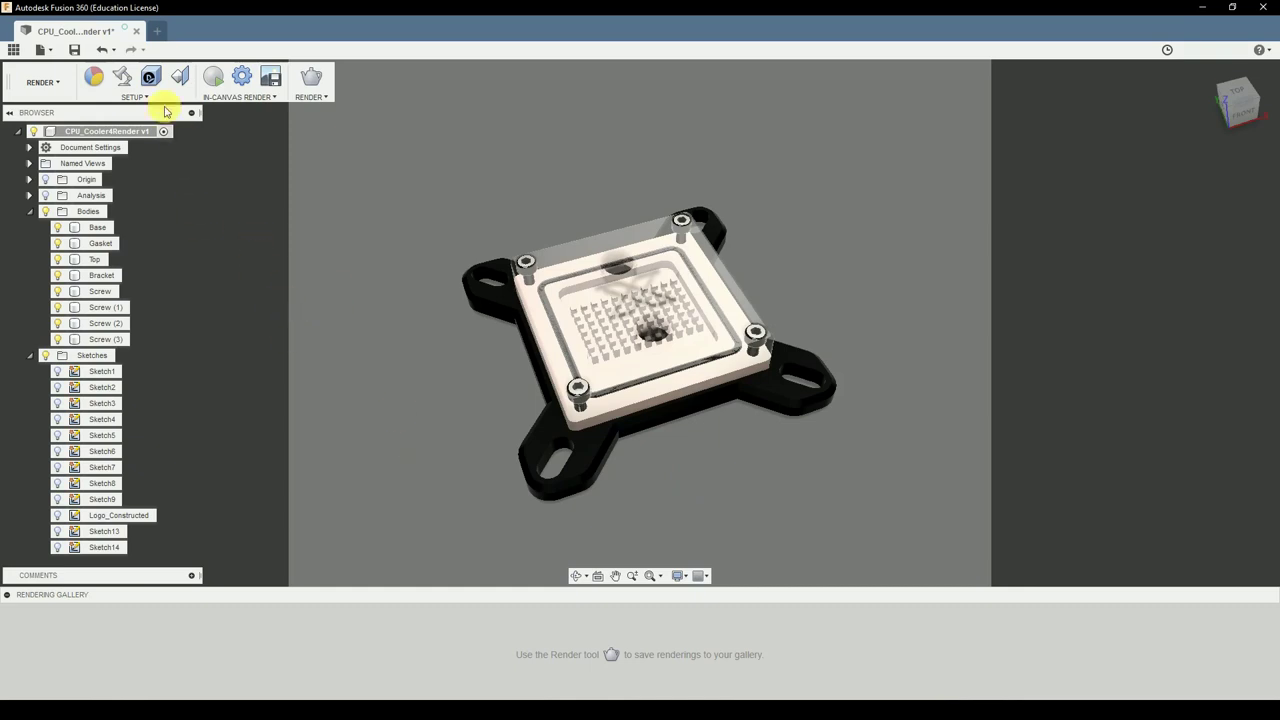
click(151, 77)
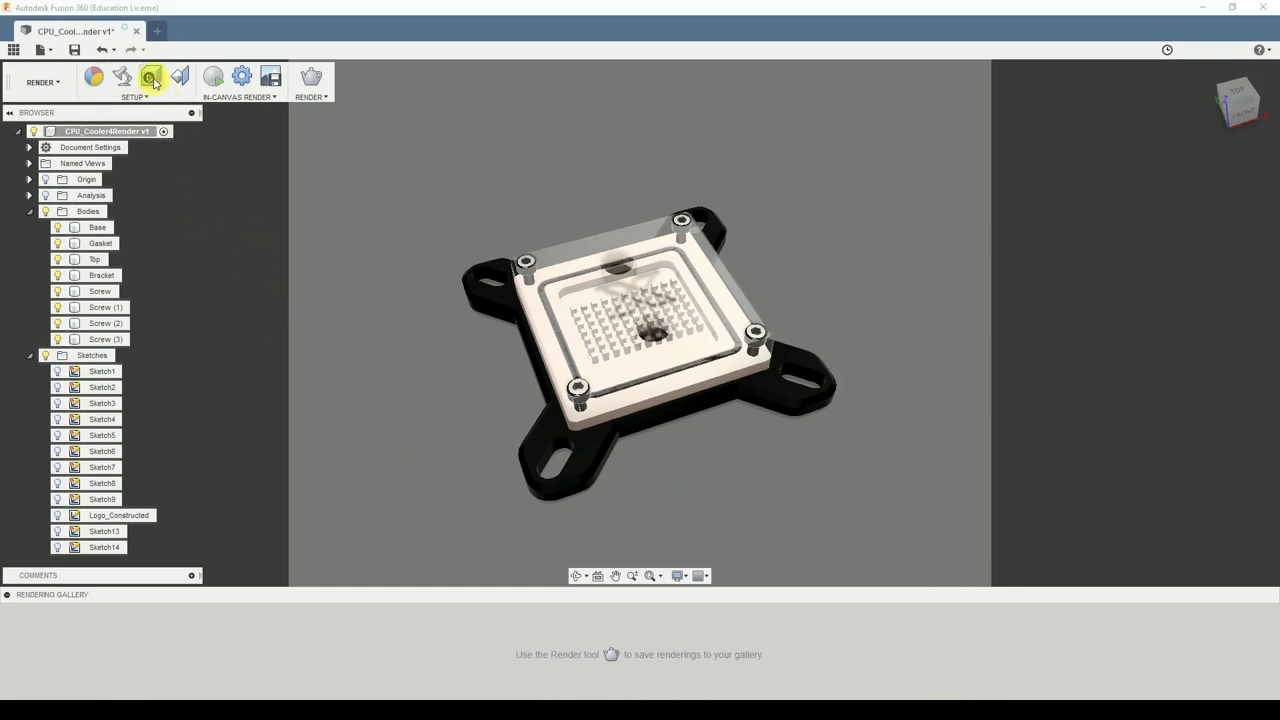
click(557, 430)
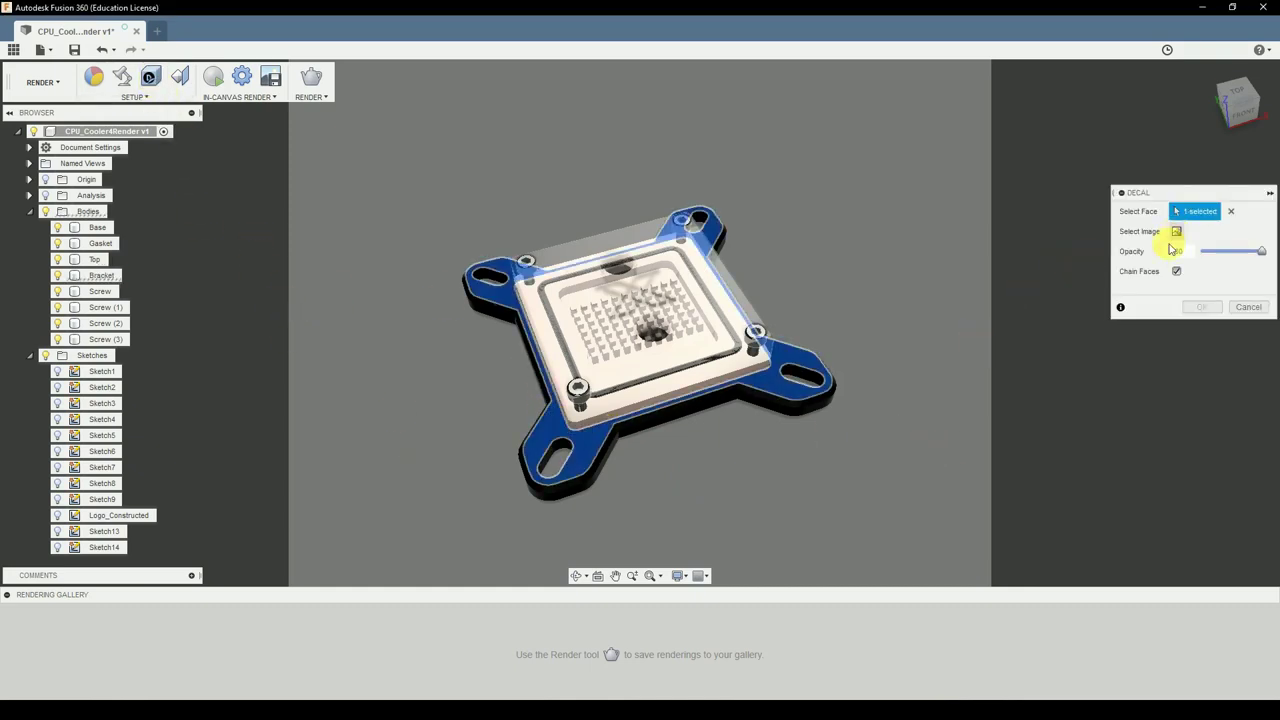
click(1246, 307)
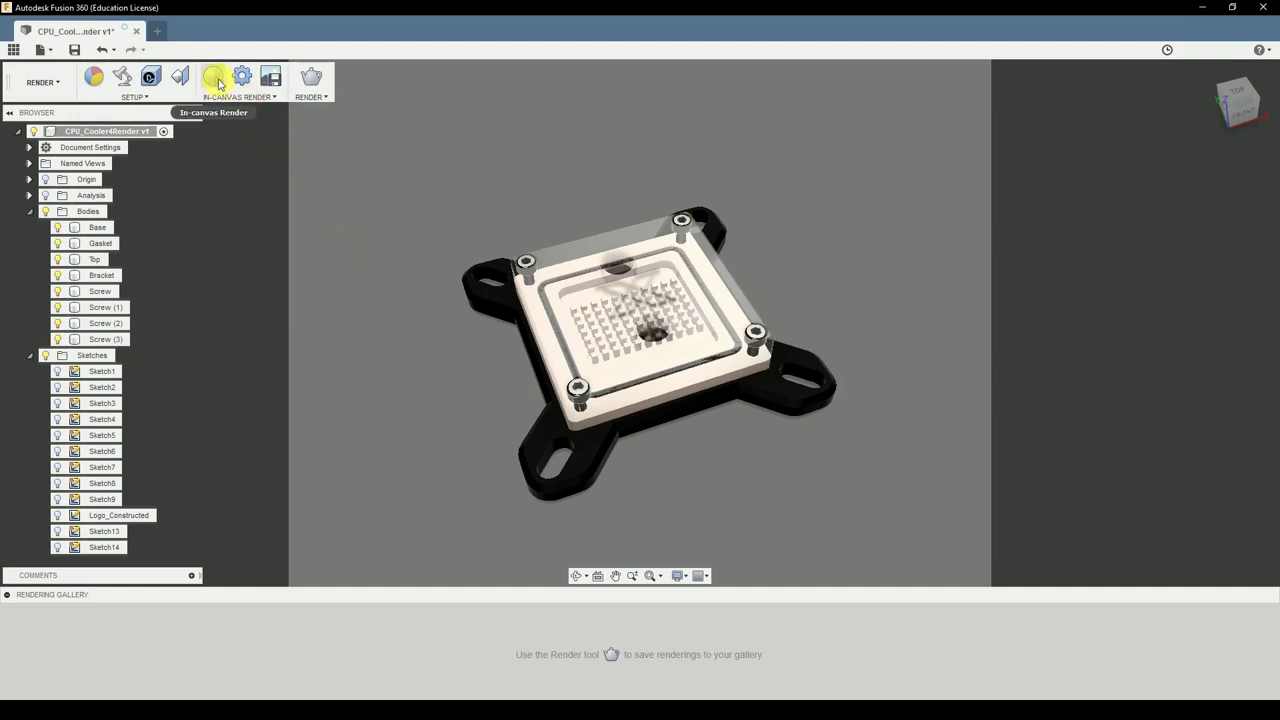
Run an in-canvas render of the cooler, stop it, and review the in-canvas render settings.
click(214, 78)
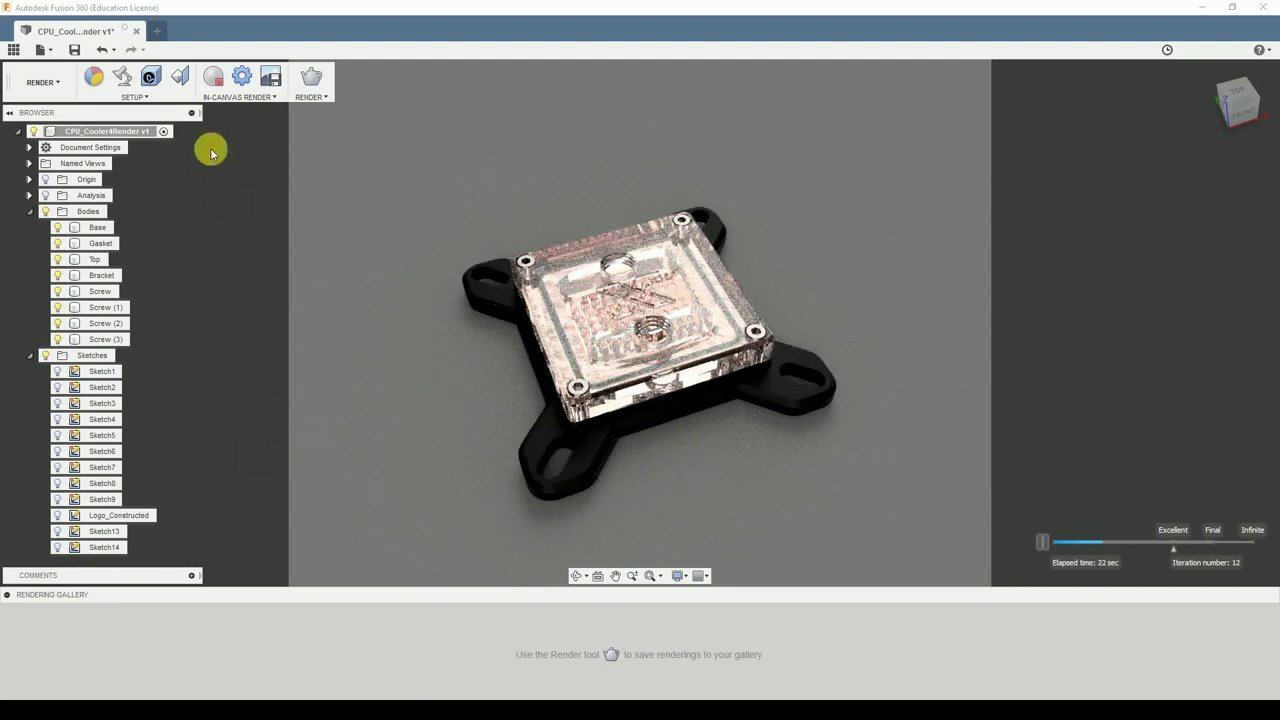
click(212, 77)
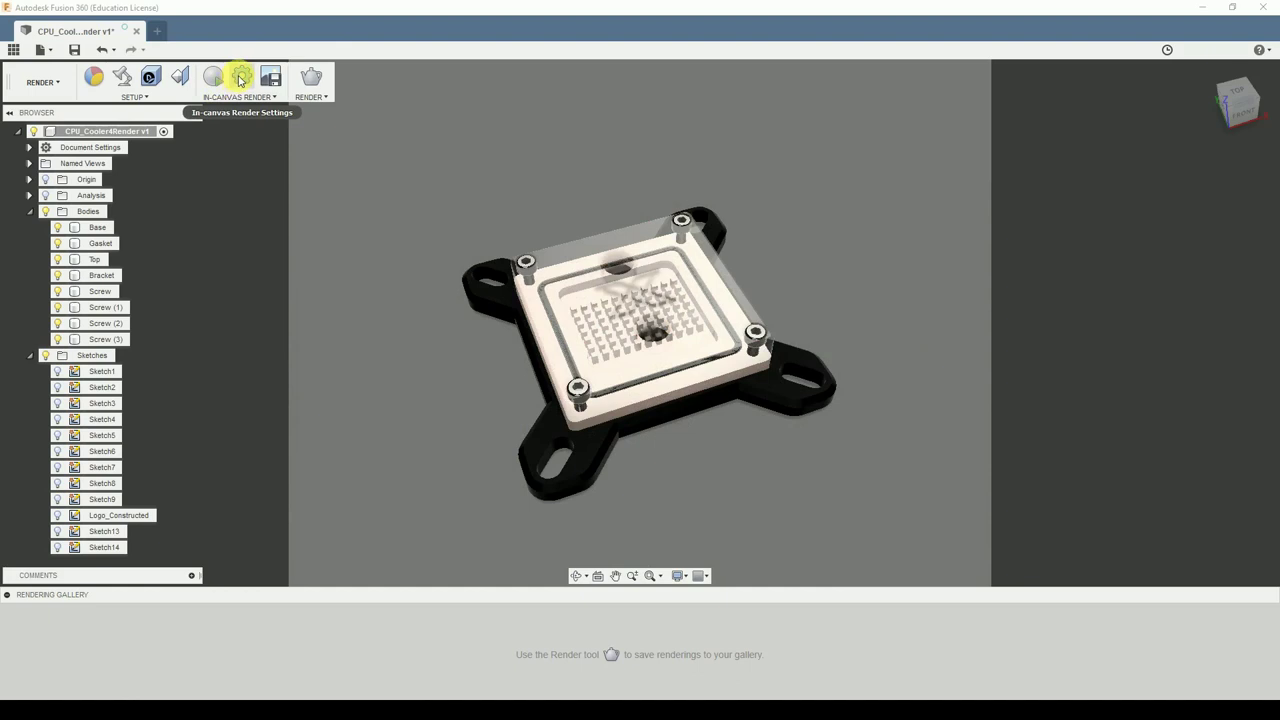
click(242, 78)
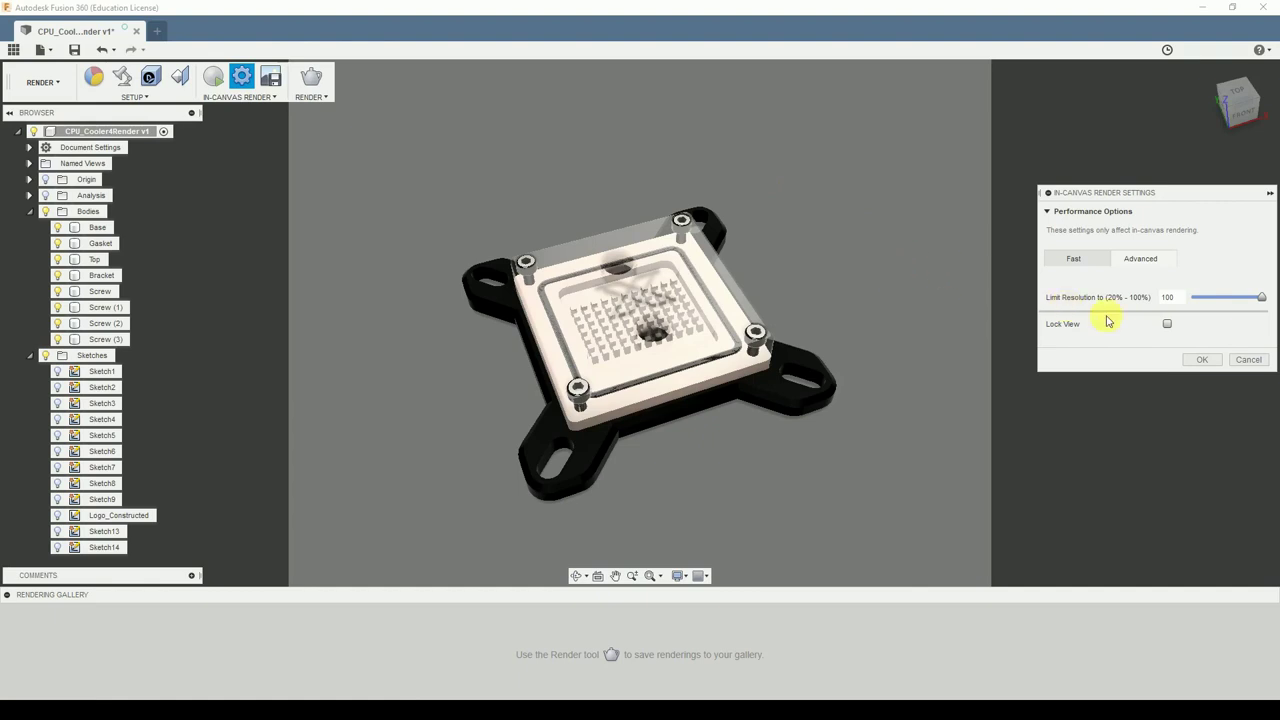
click(1205, 362)
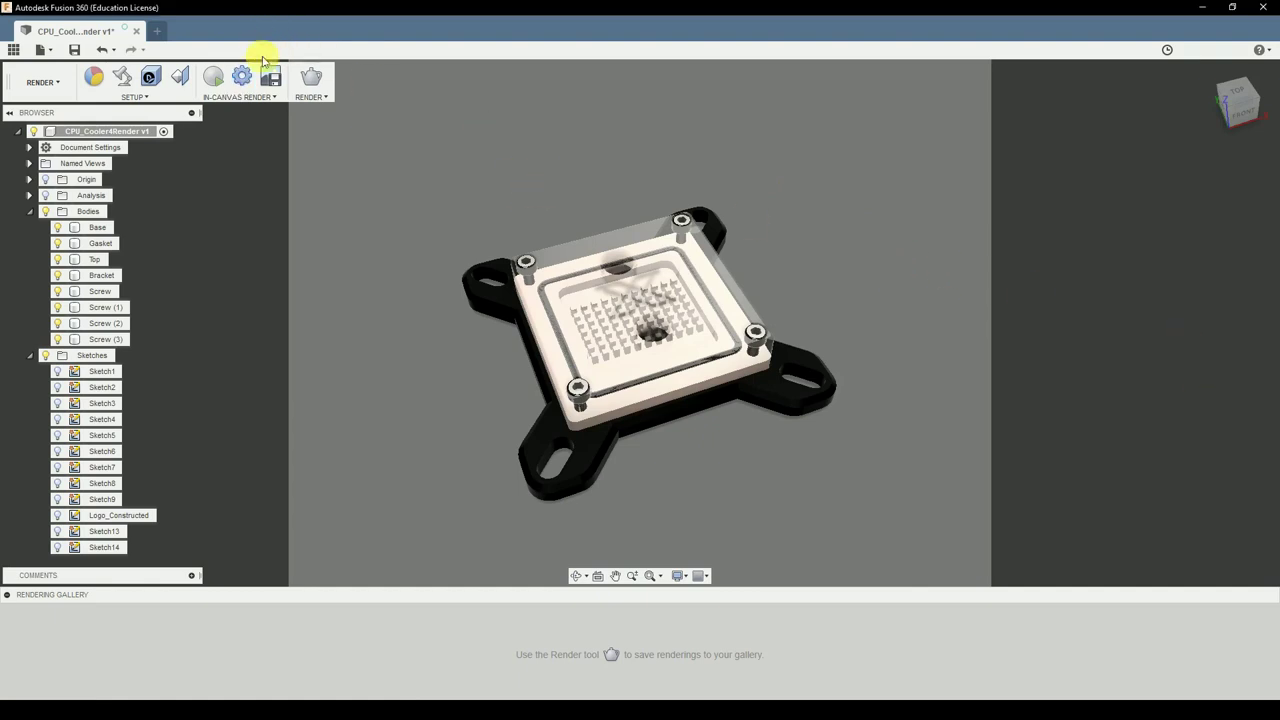
Review the video size presets in the render settings, close them, and look through the available workspaces.
click(311, 77)
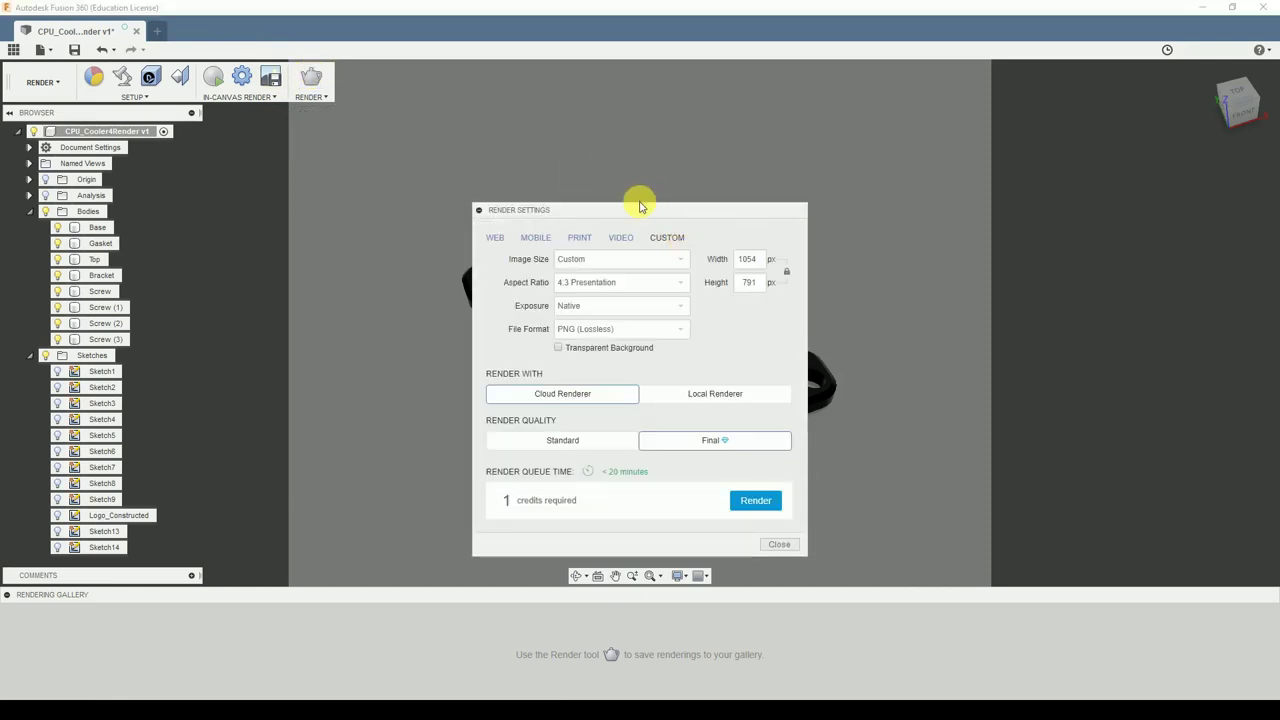
drag(634, 209, 961, 149)
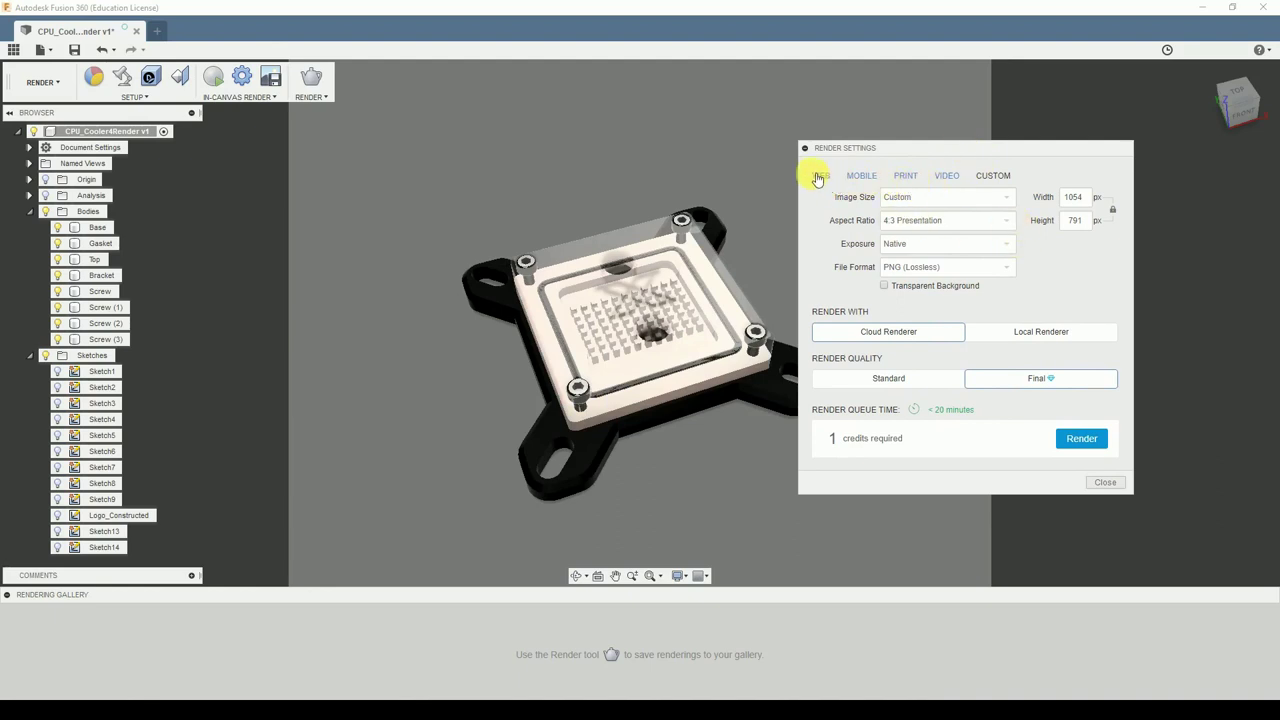
click(948, 177)
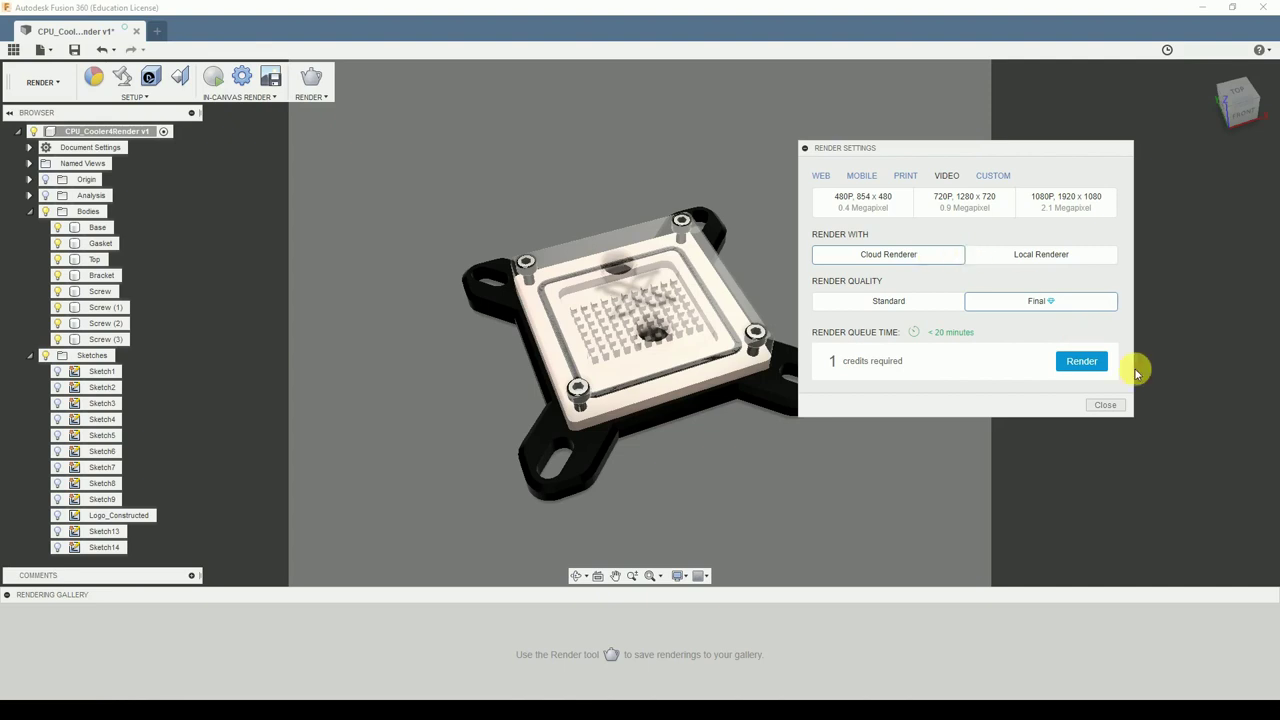
click(1102, 405)
click(53, 84)
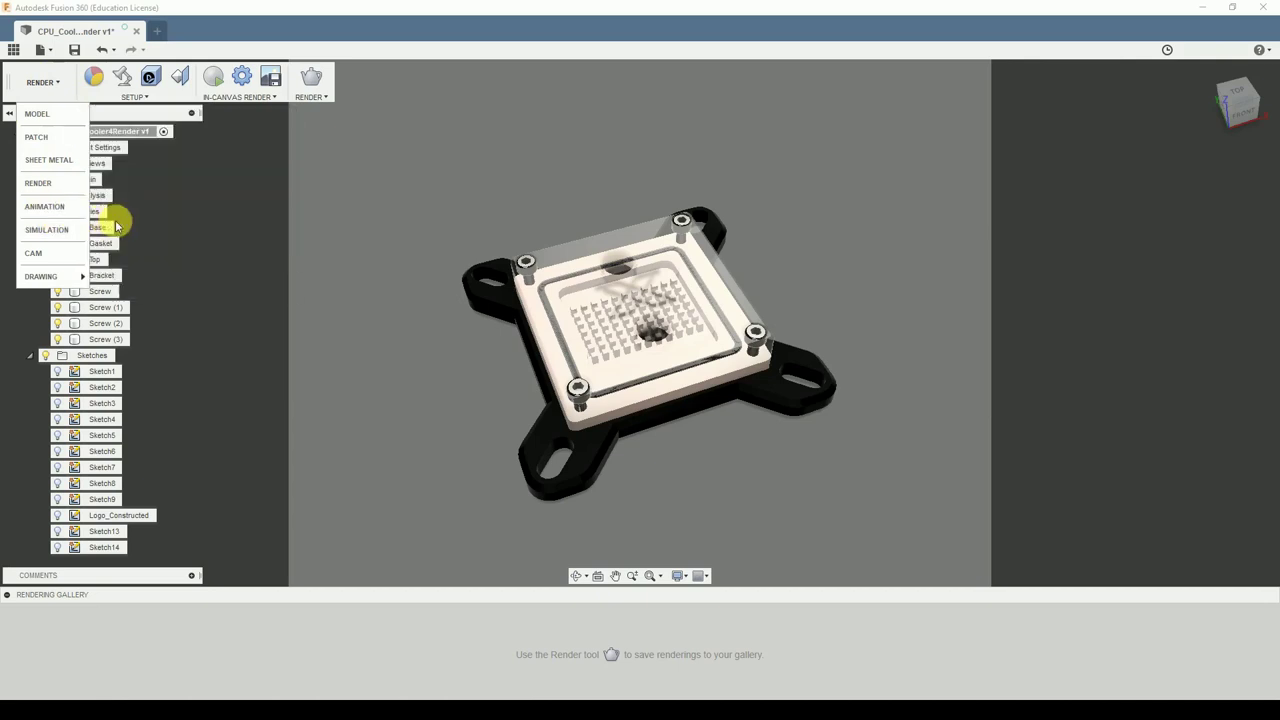
click(392, 355)
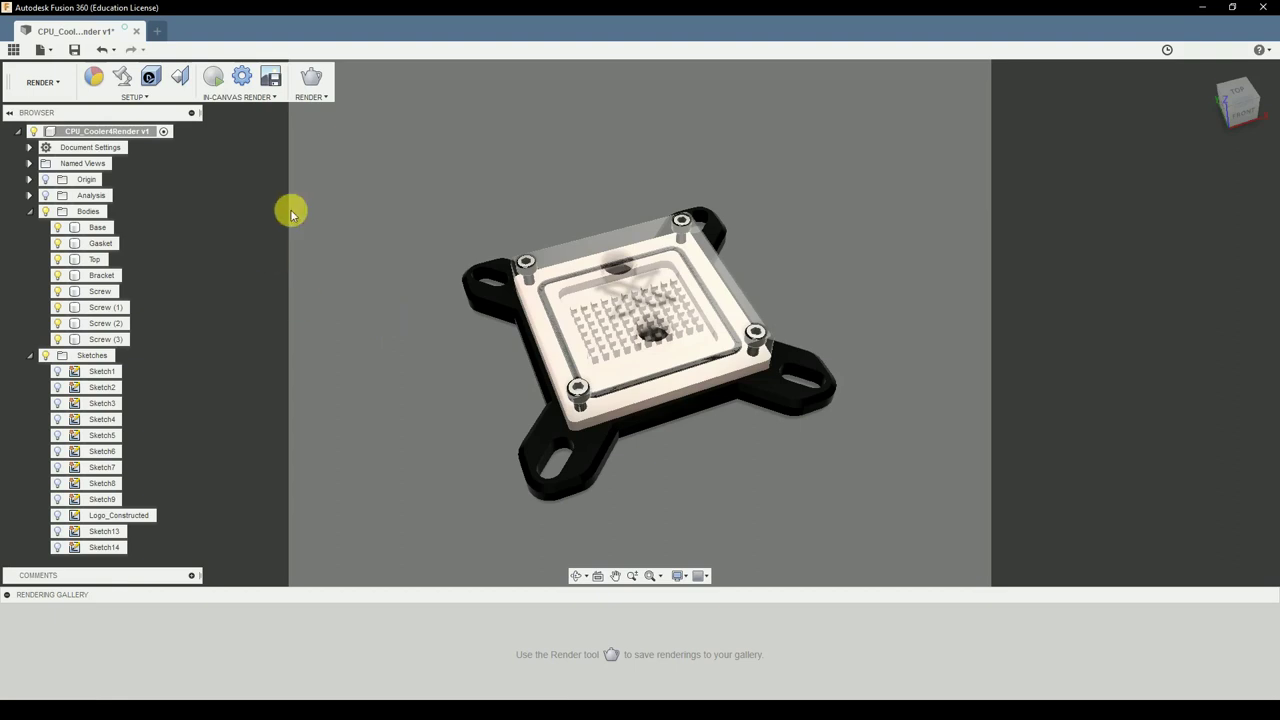
Reopen the render settings, clear them away from the model, and examine the custom image size and exposure options.
click(309, 80)
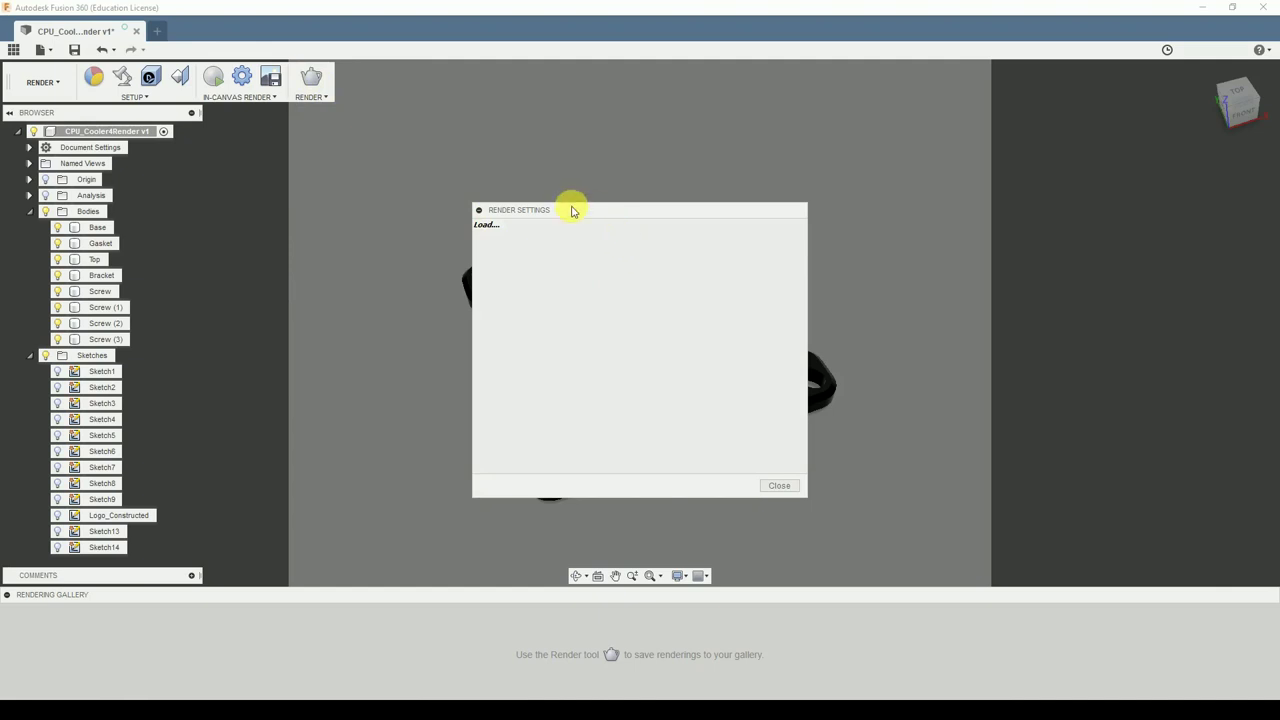
drag(778, 207, 971, 149)
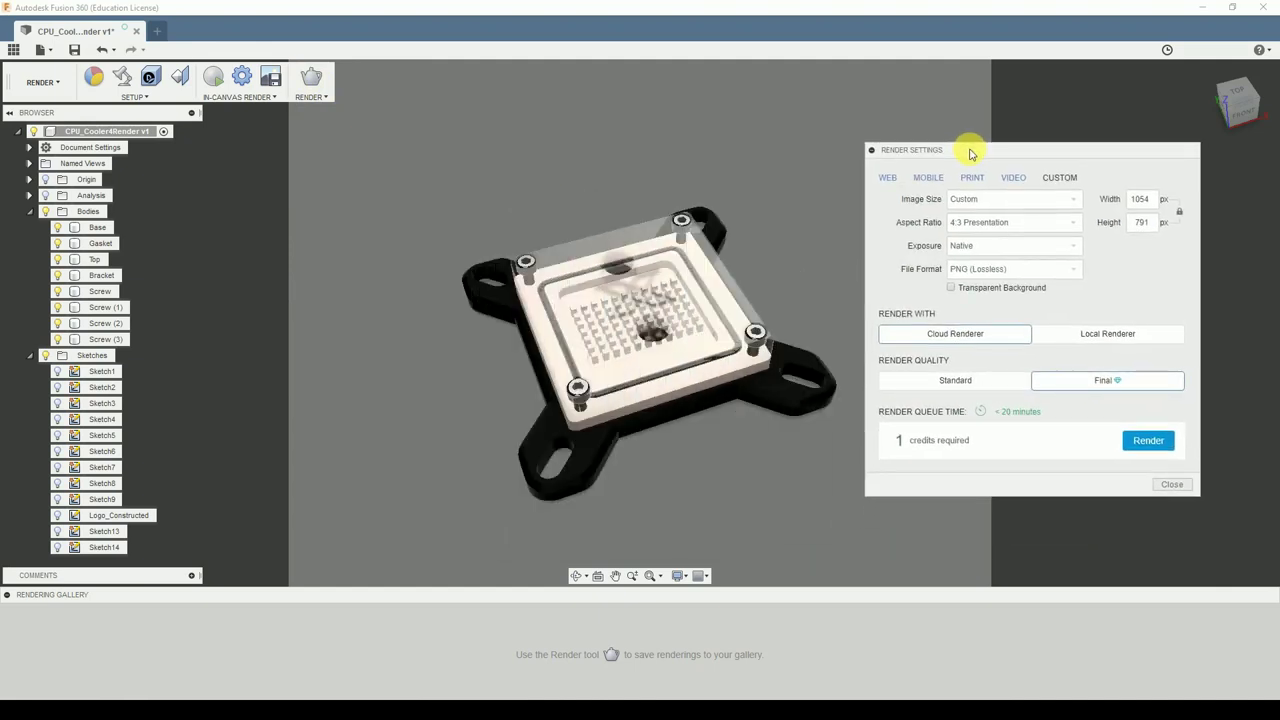
click(1071, 203)
click(1071, 203)
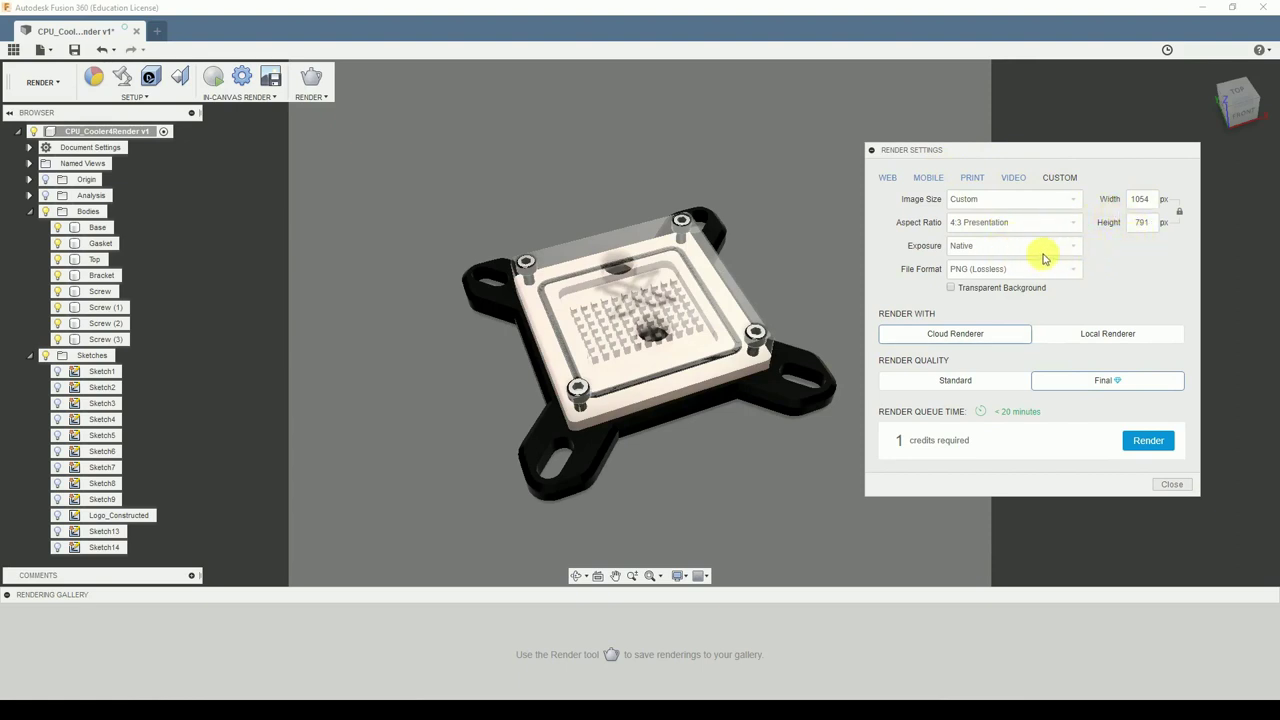
click(1074, 247)
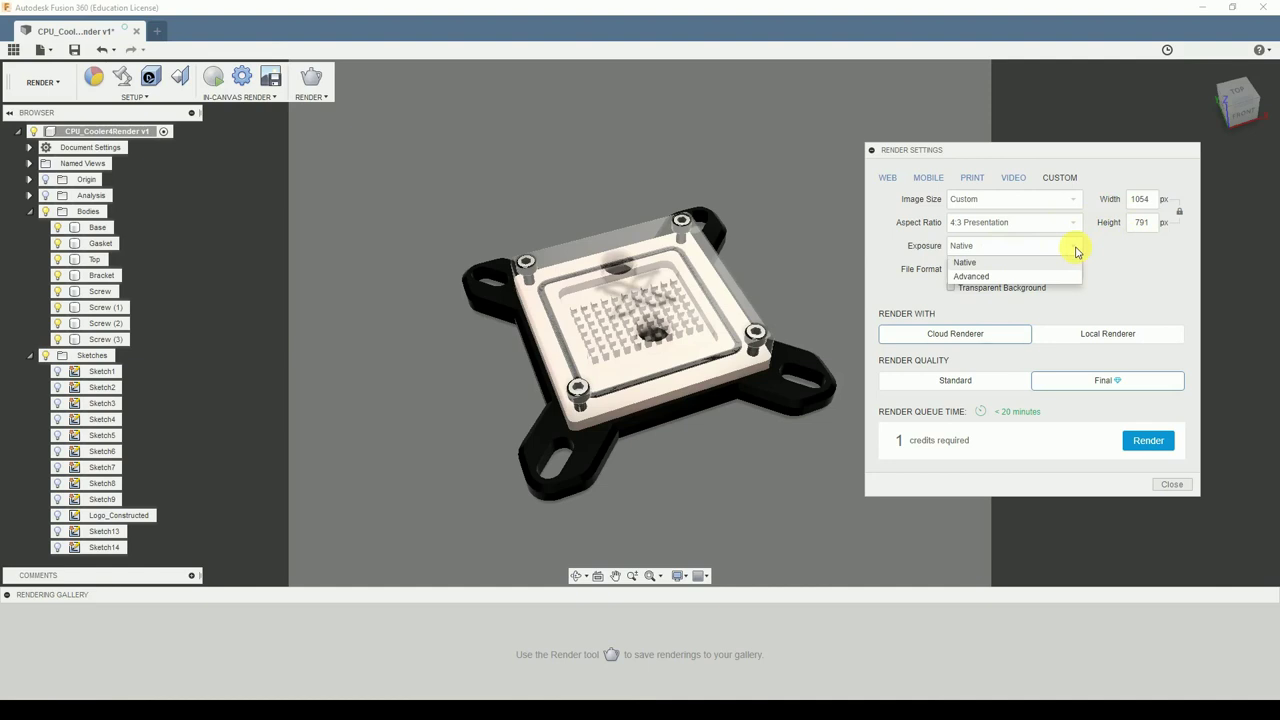
click(1076, 250)
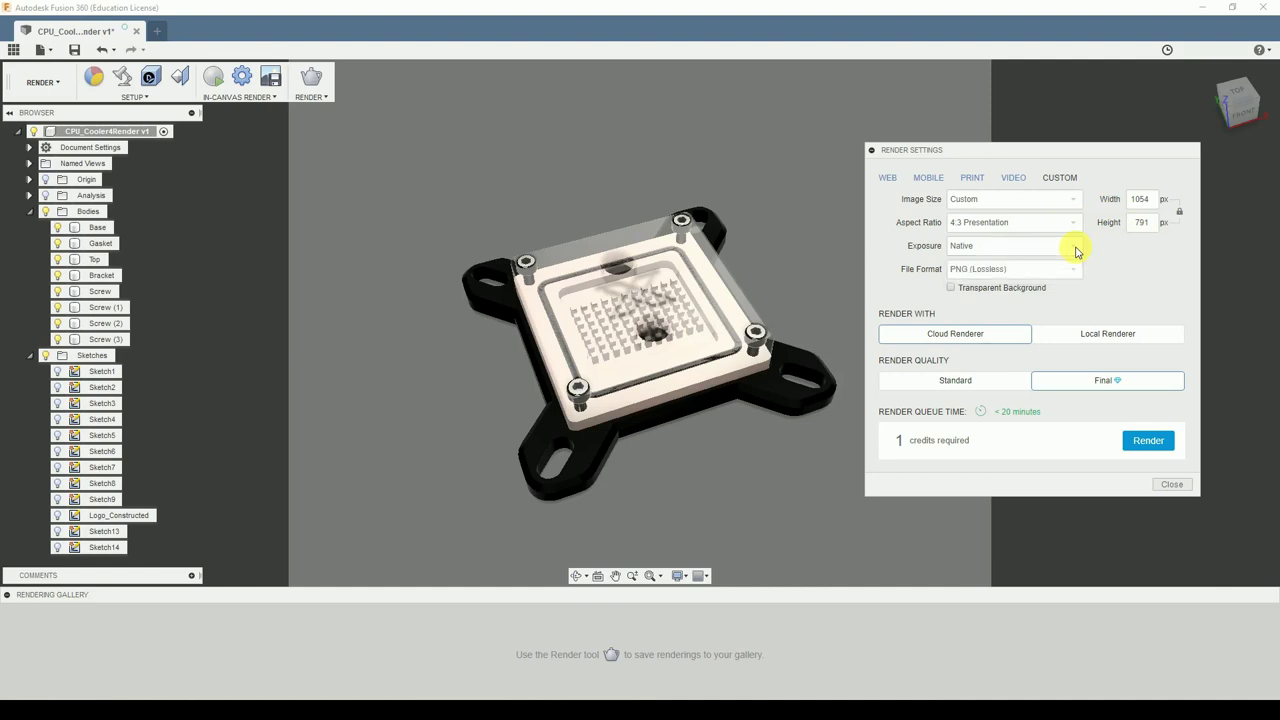
Try the JPEG (High Quality) file format for the render and return to PNG (Lossless).
click(1012, 272)
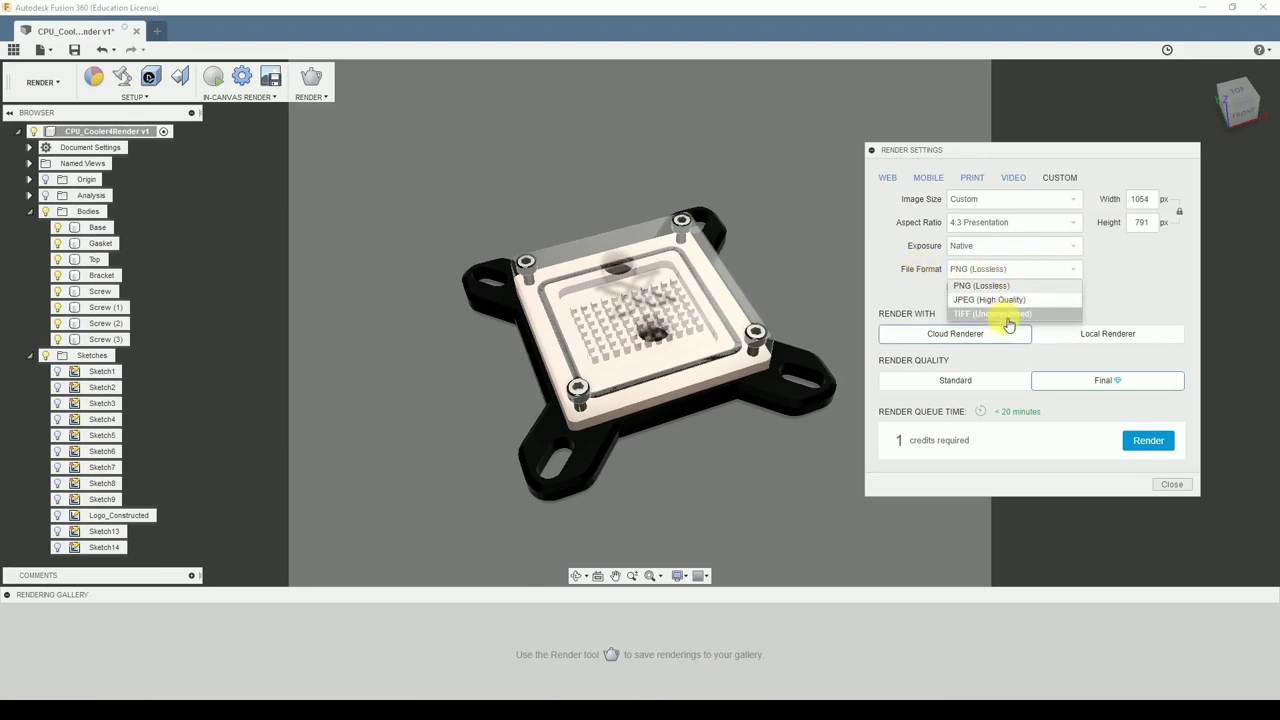
click(1004, 302)
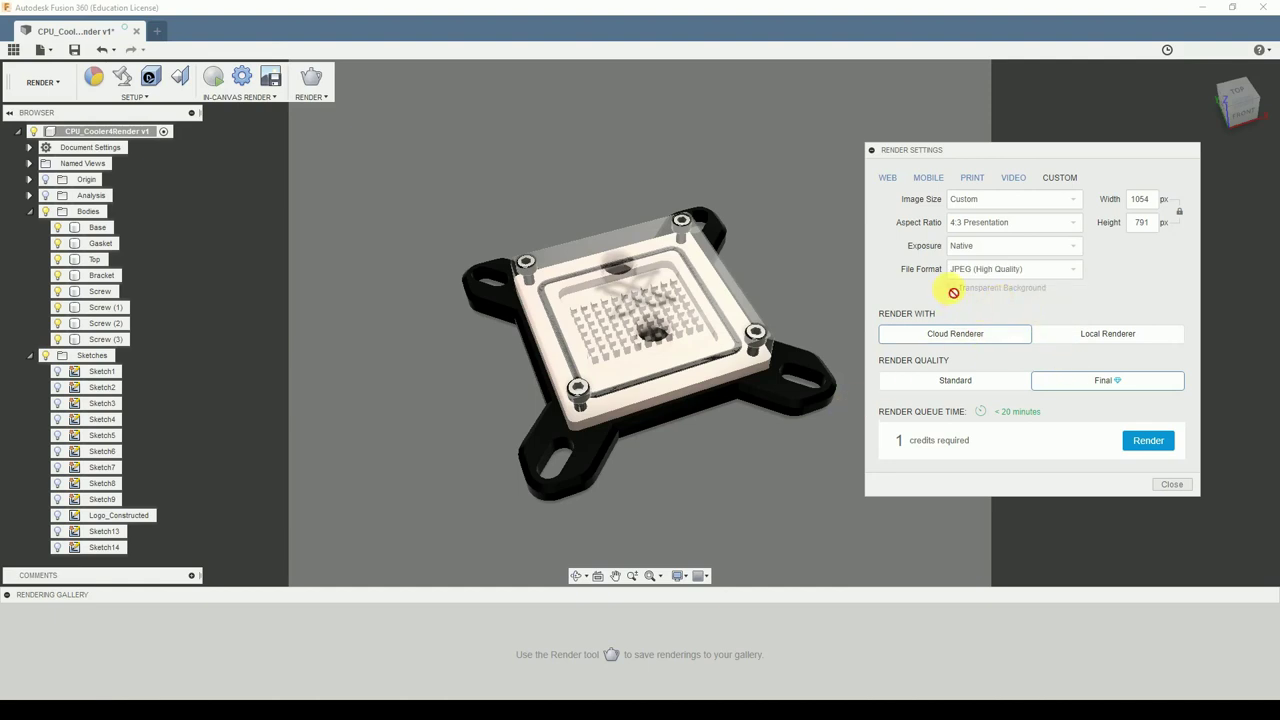
click(986, 272)
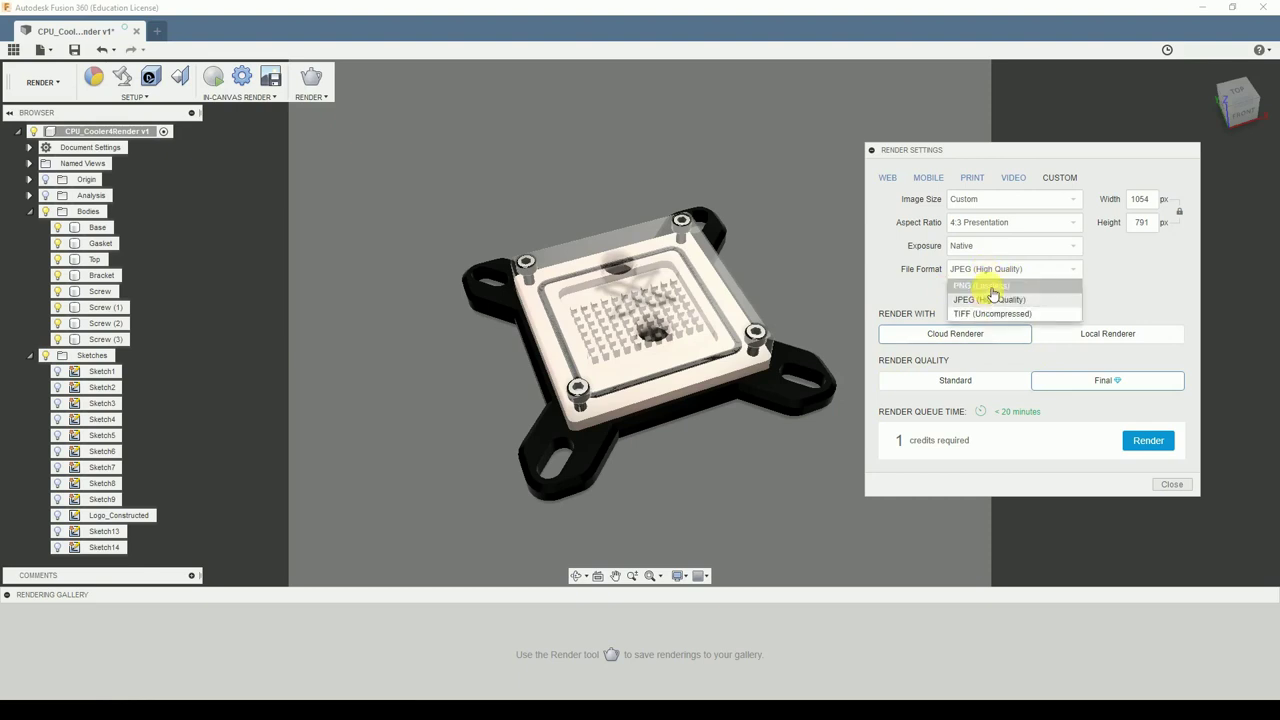
click(990, 286)
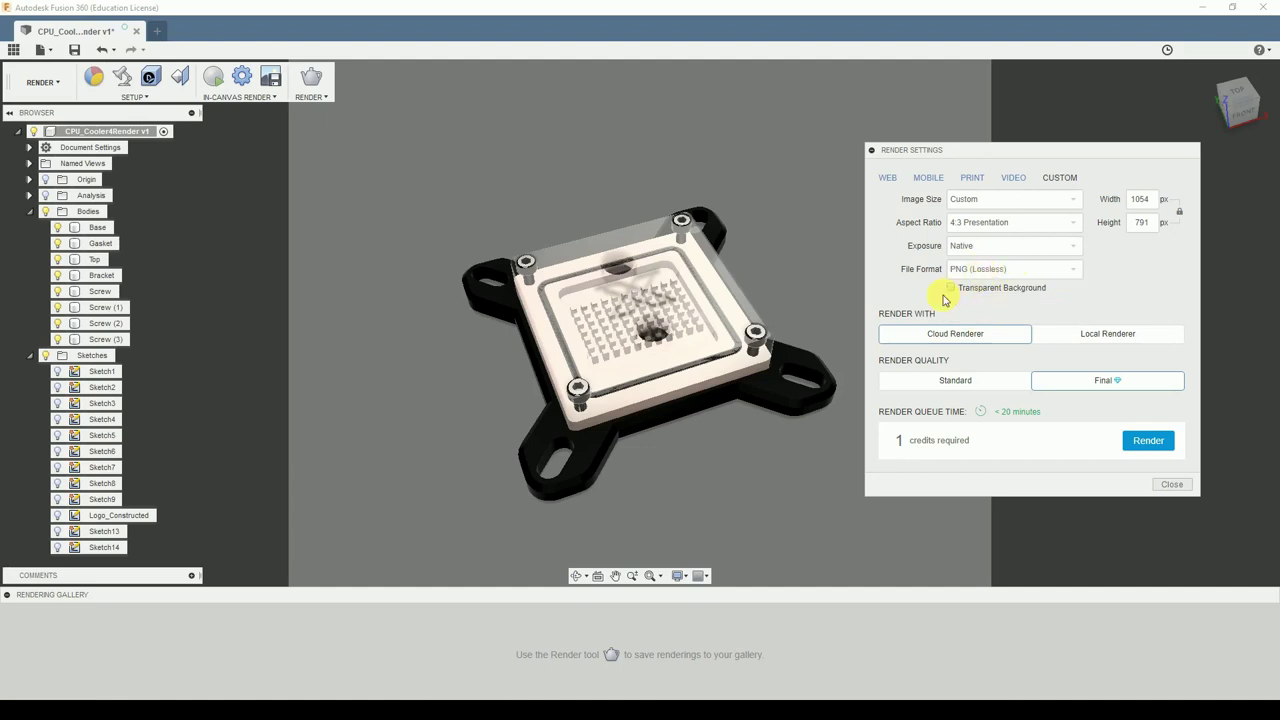
Set the render's file format to JPEG (High Quality) after checking the alternative format and its transparent background option.
click(962, 269)
click(965, 313)
click(952, 288)
click(972, 268)
click(968, 290)
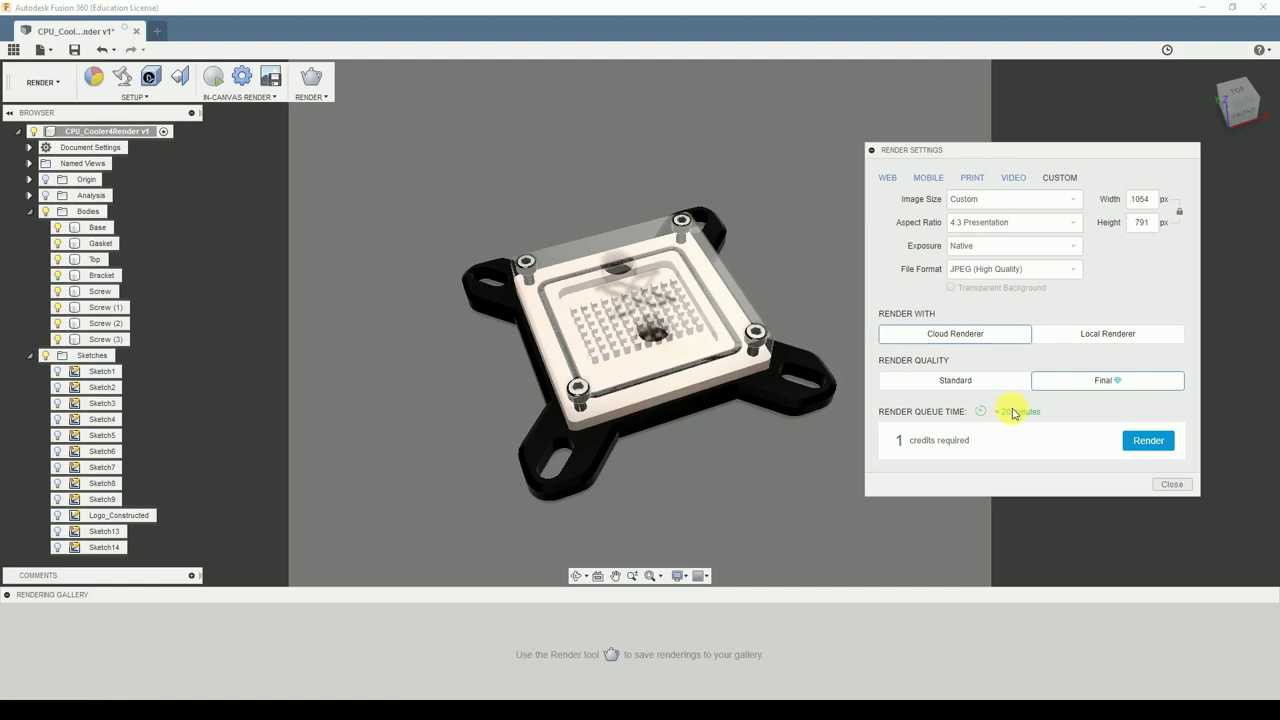
Render the cooler with the Local Renderer, using advanced settings with the render quality at 80.
click(1075, 337)
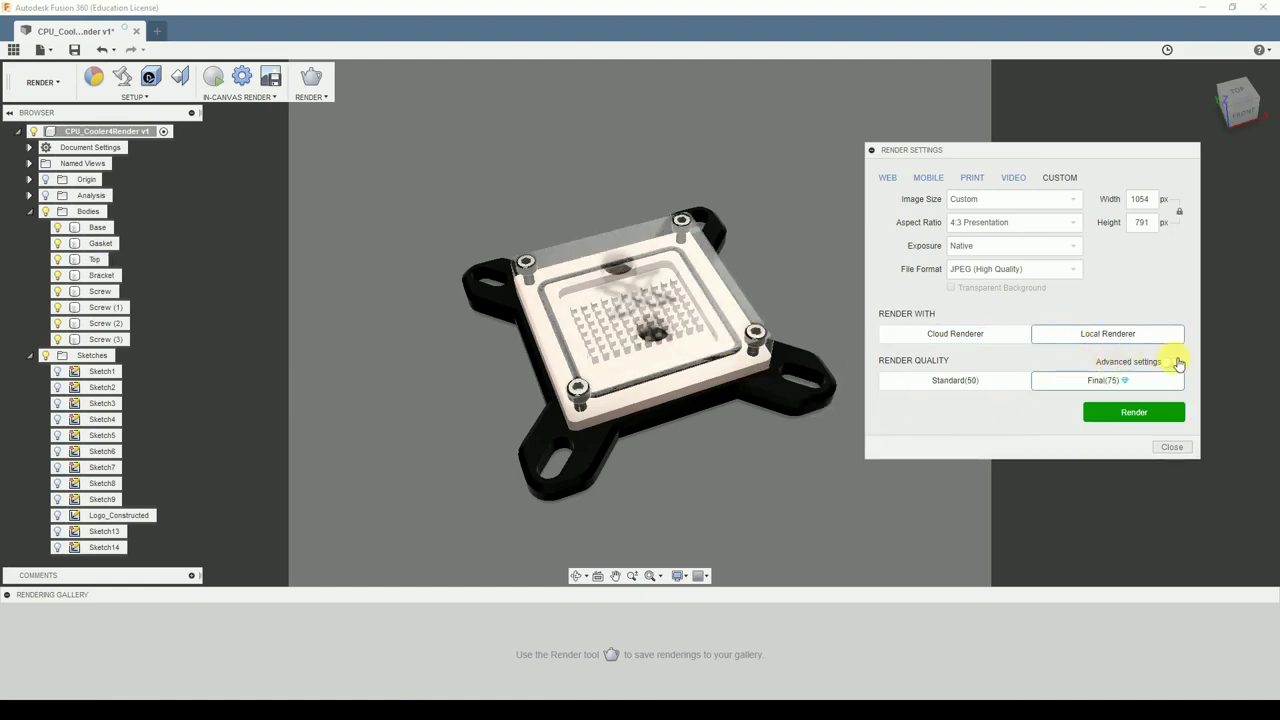
click(1166, 363)
drag(1082, 393, 1100, 398)
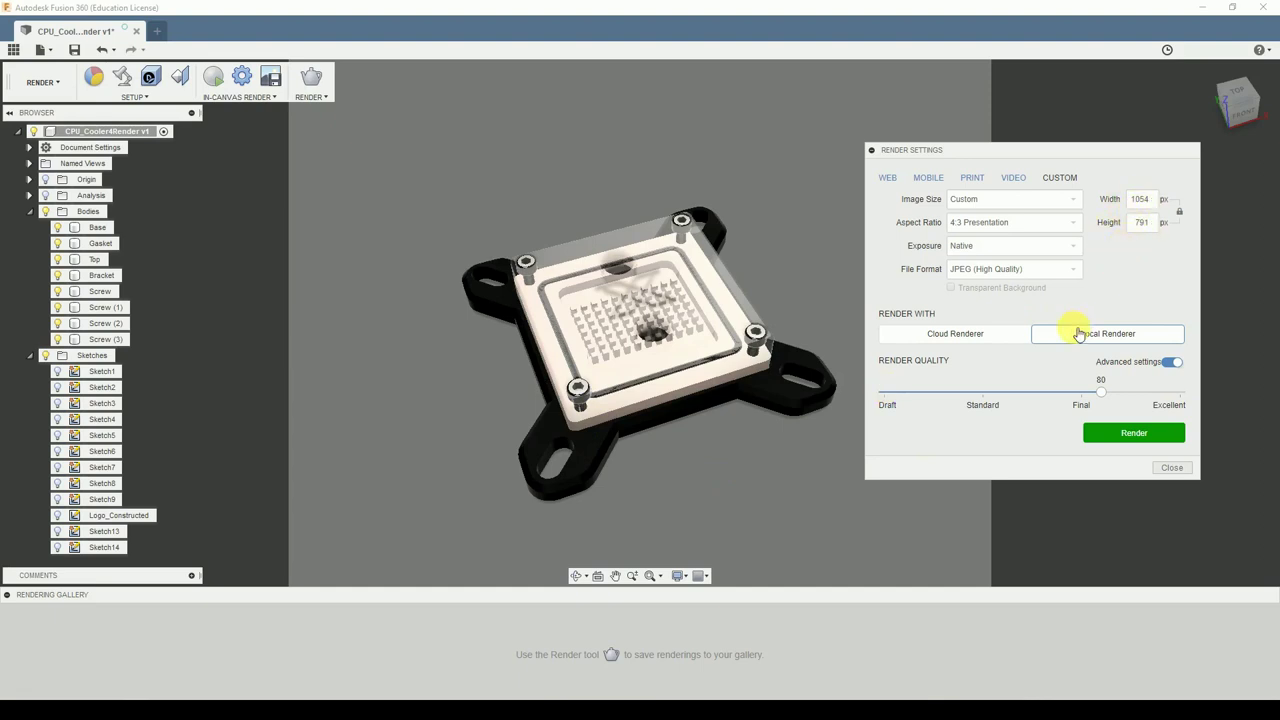
click(1115, 438)
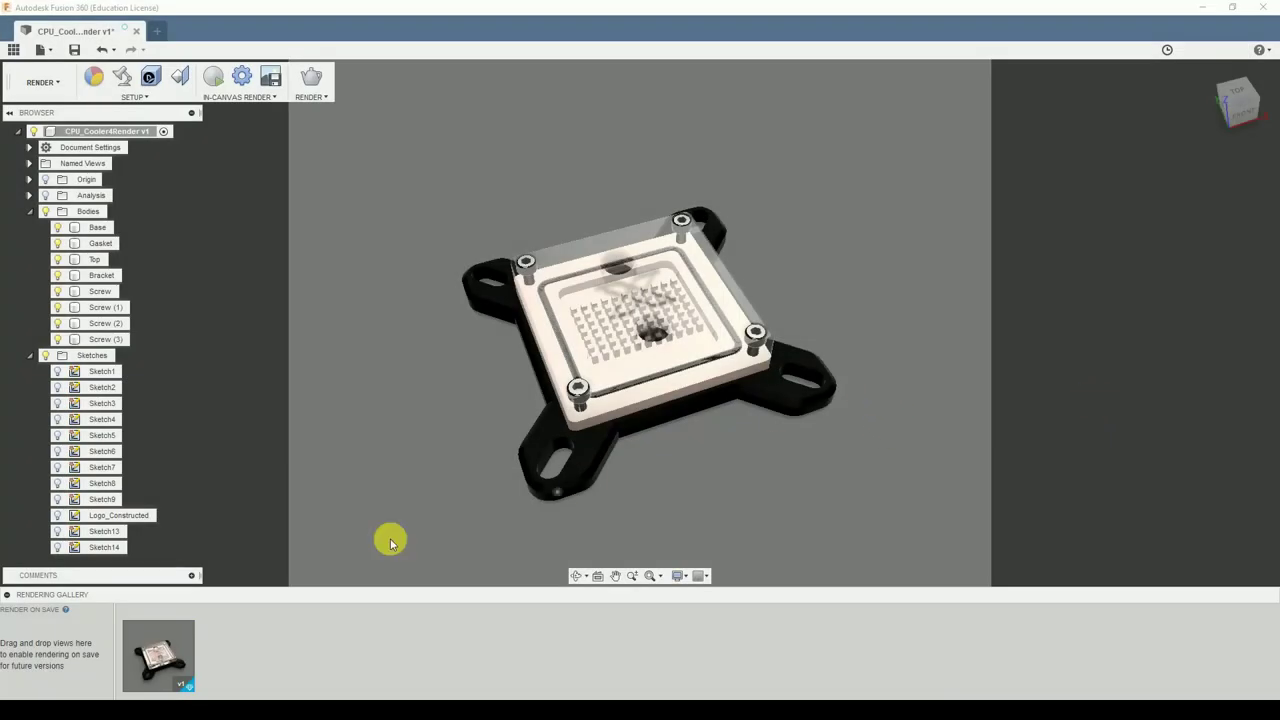
Open the finished render from the rendering gallery and download it as cooler.jpg into the RenderDemo folder.
mouse_move(170, 664)
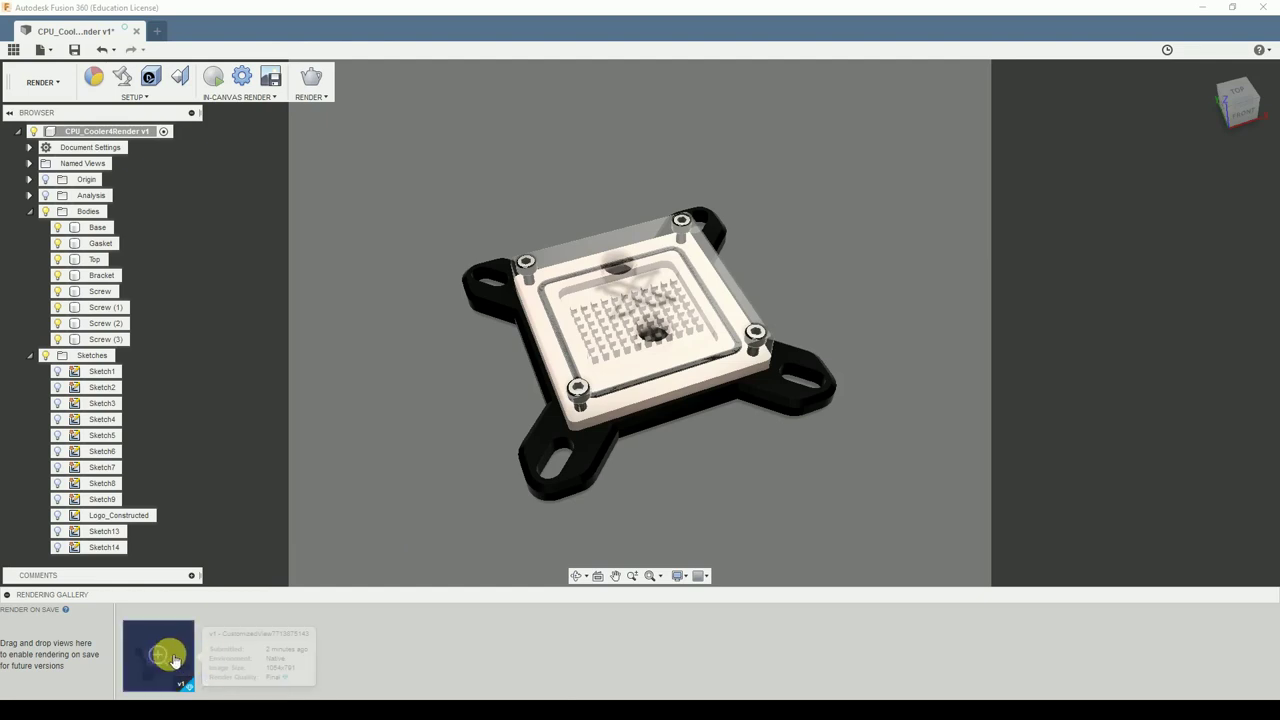
click(168, 657)
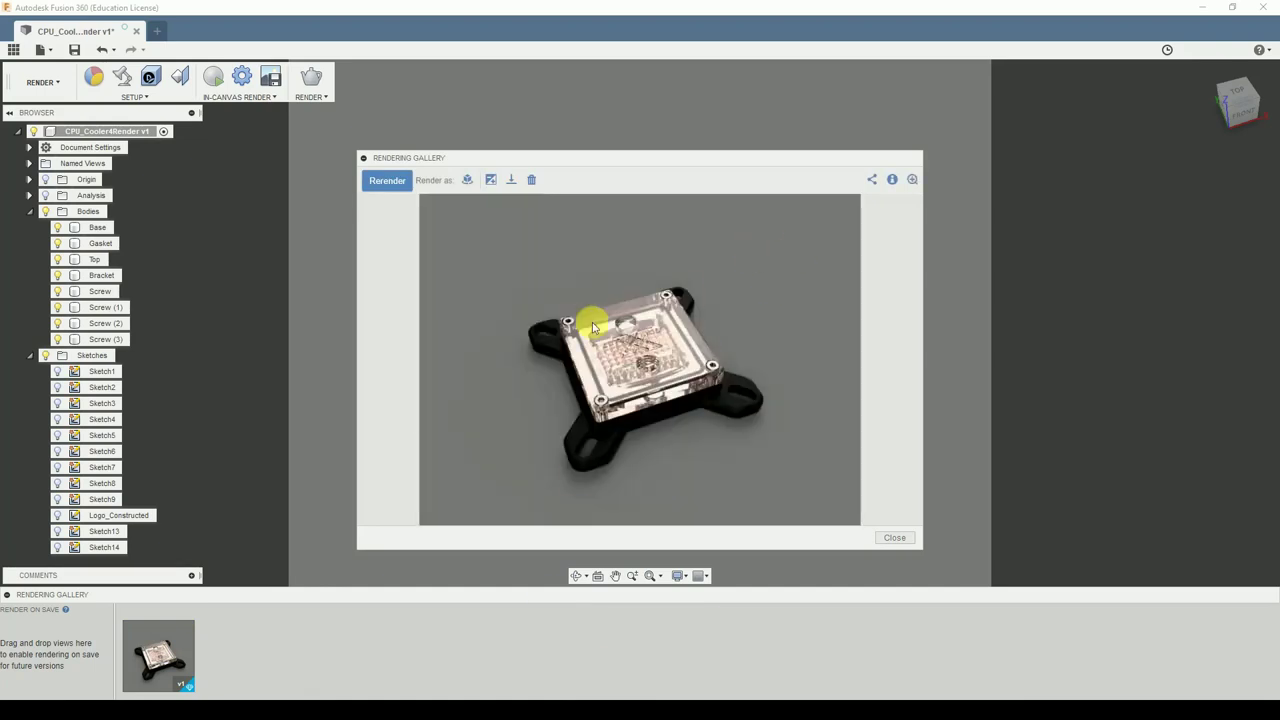
click(511, 180)
text(cooler)
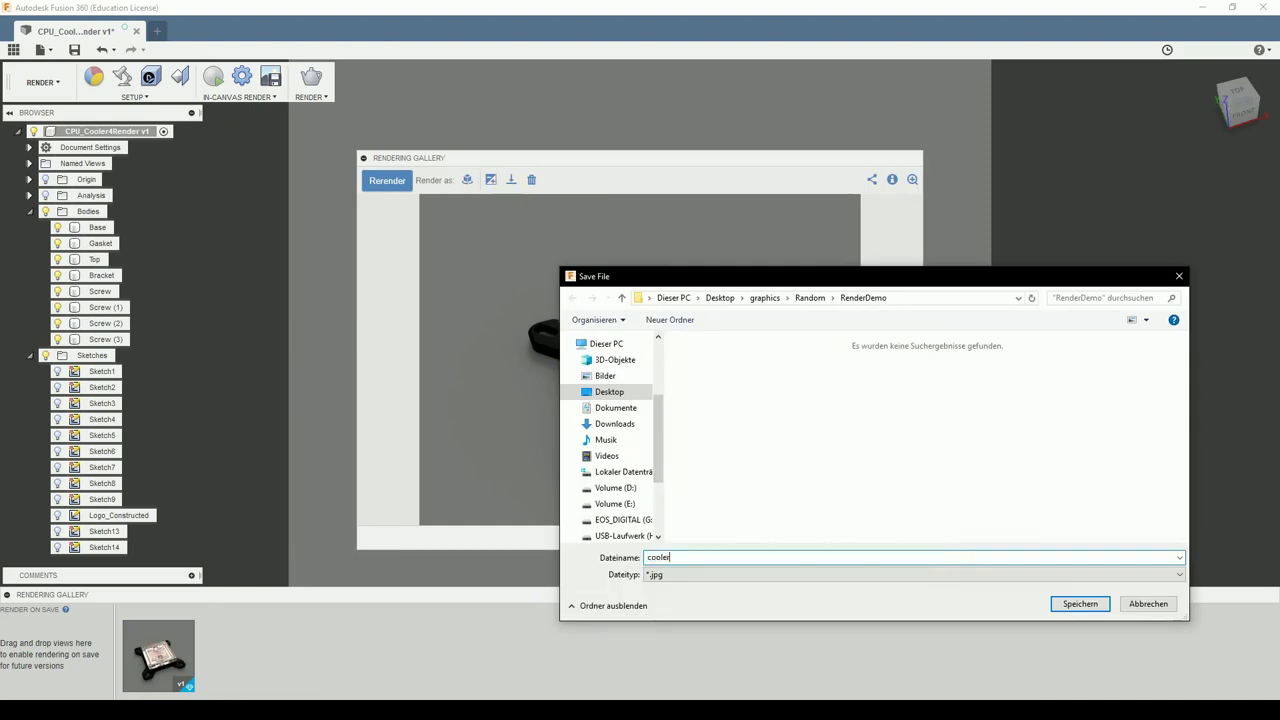
key(Return)
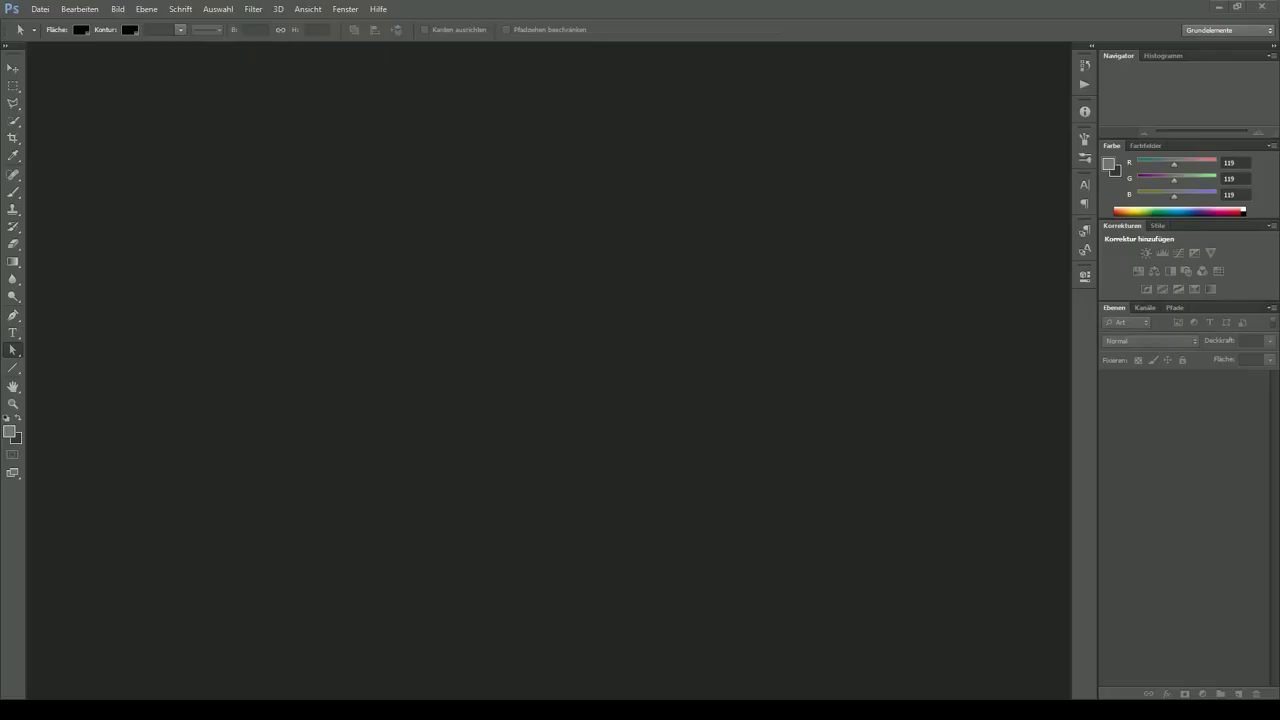
Switch to Photoshop, open cooler.jpg, and inspect the rendered cooler up close before returning to 100% zoom.
drag(754, 297, 567, 314)
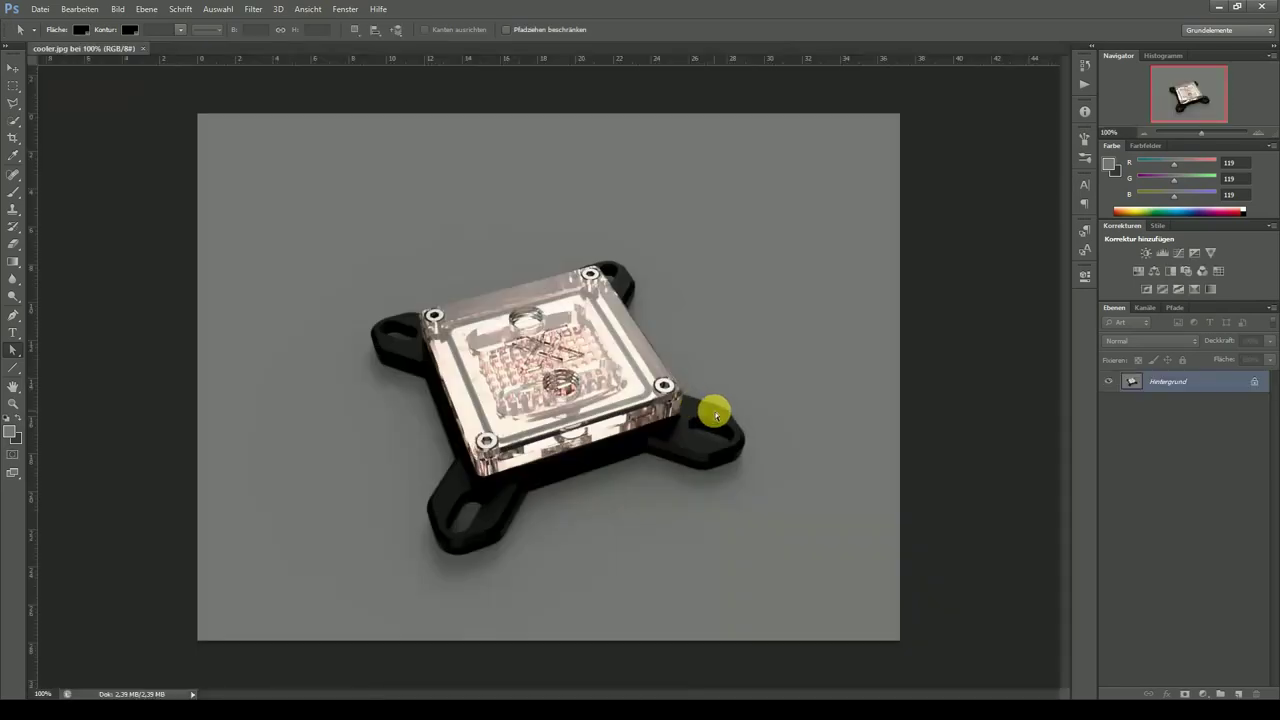
alt+scroll(583, 380, up, 5)
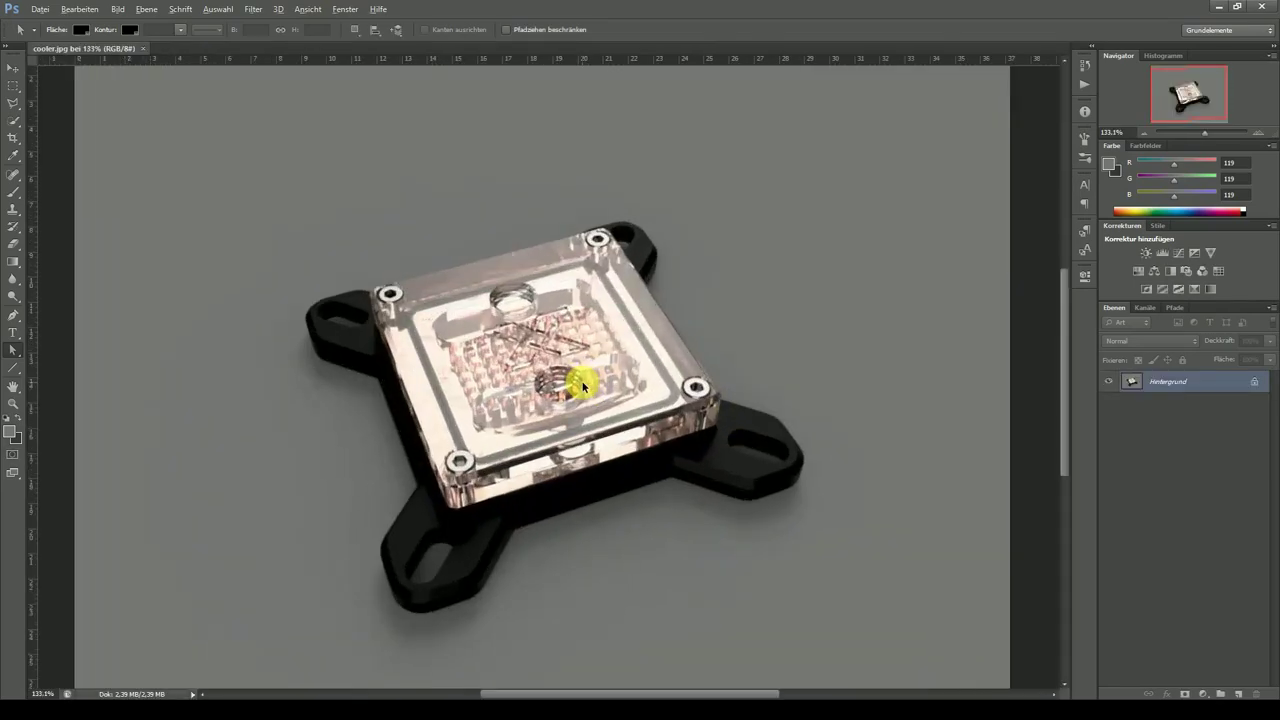
alt+scroll(583, 385, up, 3)
alt+scroll(583, 385, down, 7)
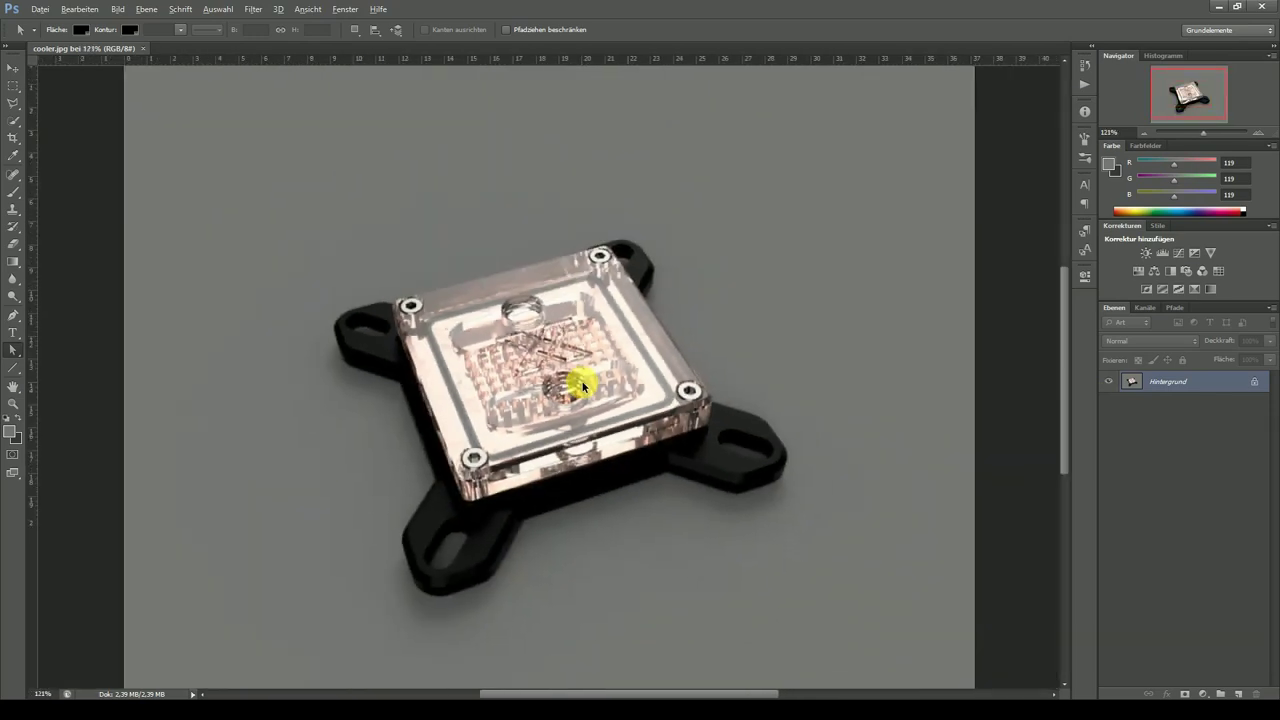
alt+scroll(583, 385, down, 2)
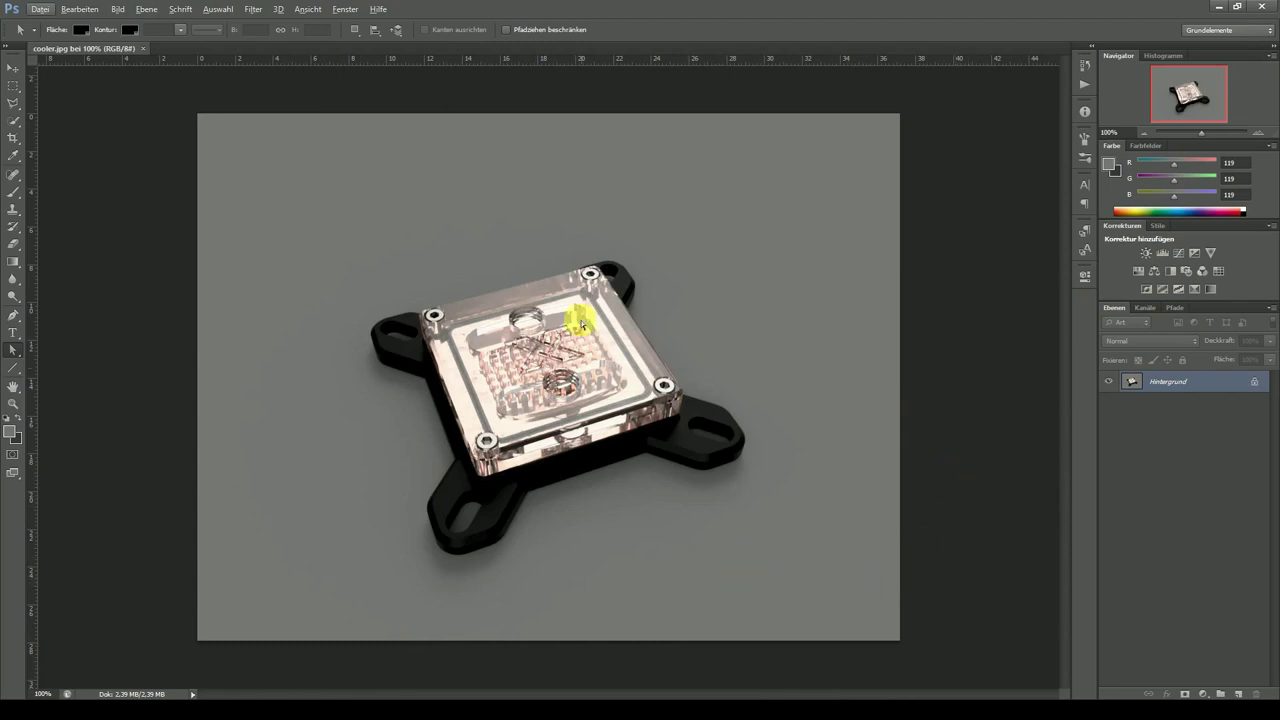
Add a Curves adjustment layer with a slightly lowered shadow point and a highlight point at input 181, output 180.
click(1180, 250)
drag(886, 500, 888, 492)
click(989, 399)
drag(989, 398, 988, 392)
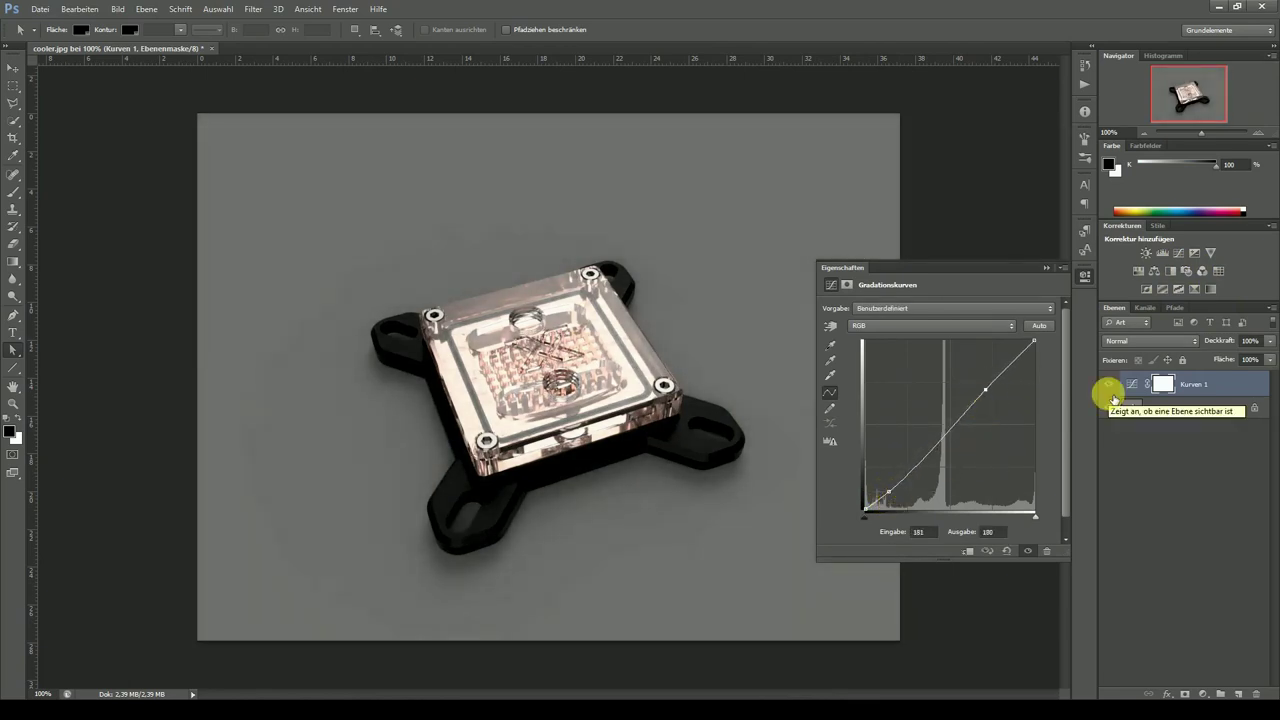
Toggle the Curves layer's visibility repeatedly to compare the render with and without the adjustment.
click(1113, 447)
click(1110, 385)
click(1110, 385)
click(1110, 386)
click(1111, 388)
click(1110, 388)
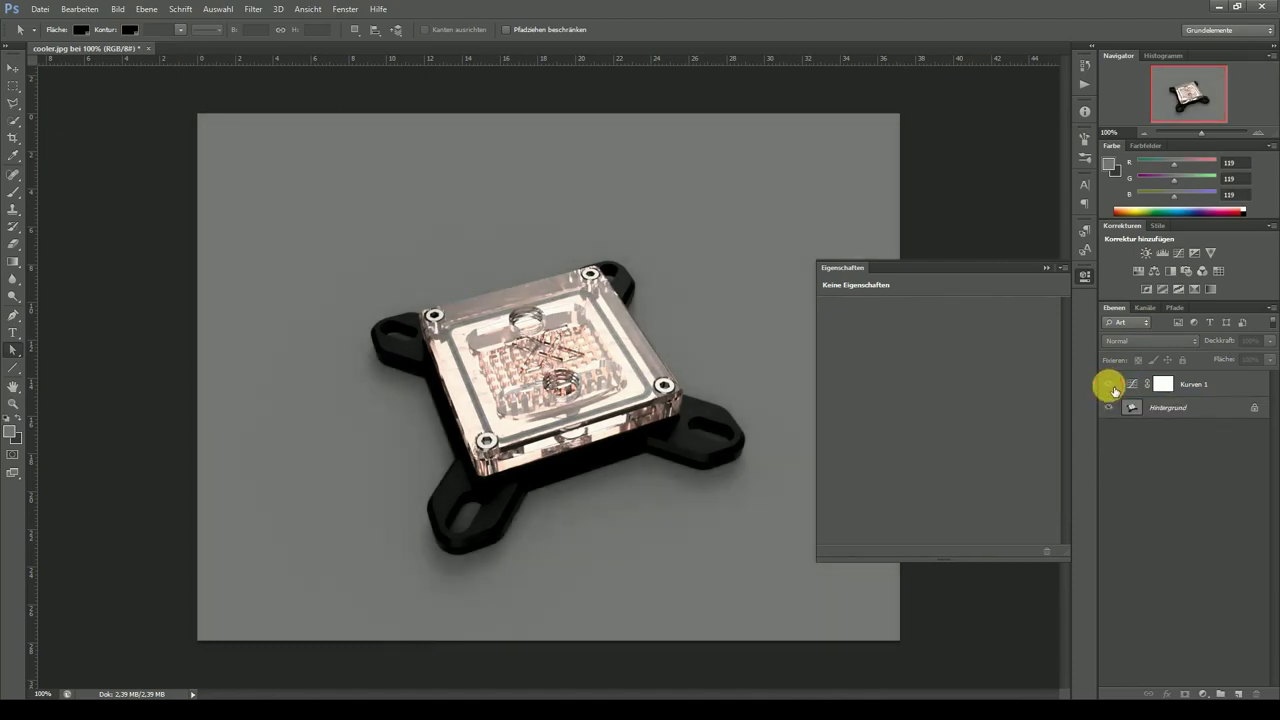
Review the Curves layer's settings, close them, and compare the render with and without the curve adjustment.
click(1108, 387)
click(1122, 385)
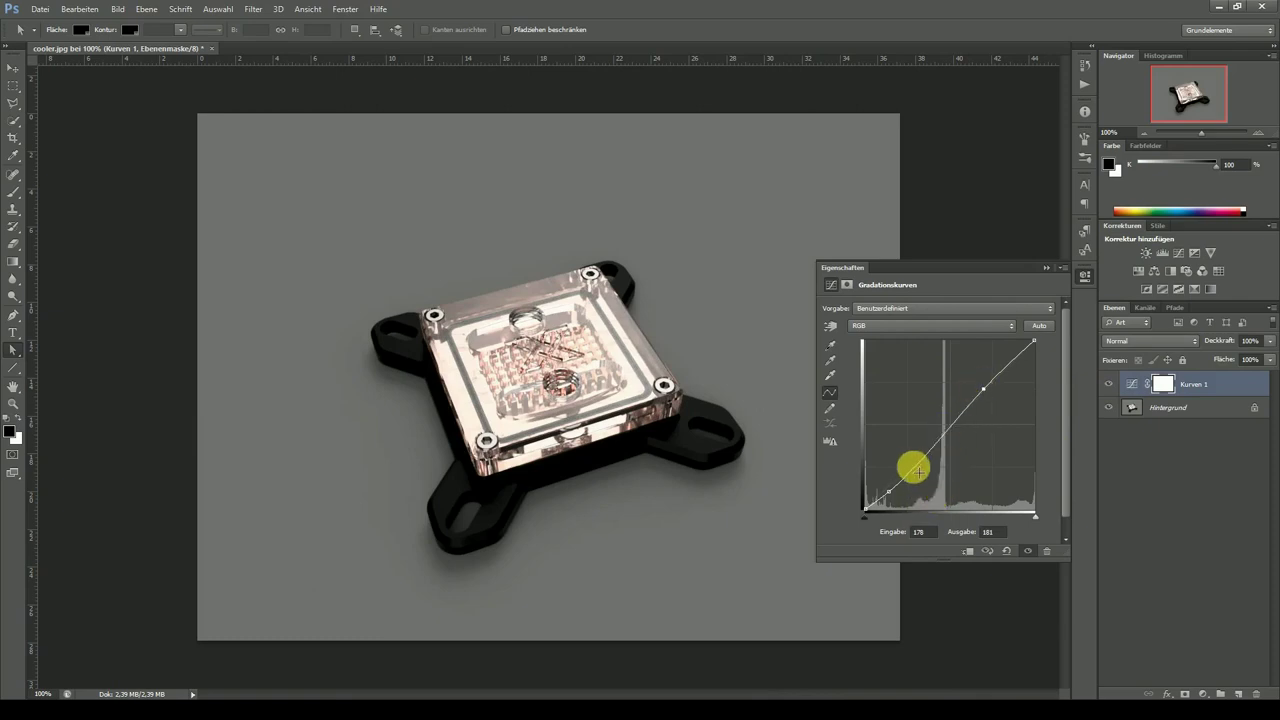
click(1083, 276)
click(1084, 279)
click(1083, 280)
click(1108, 384)
click(1110, 385)
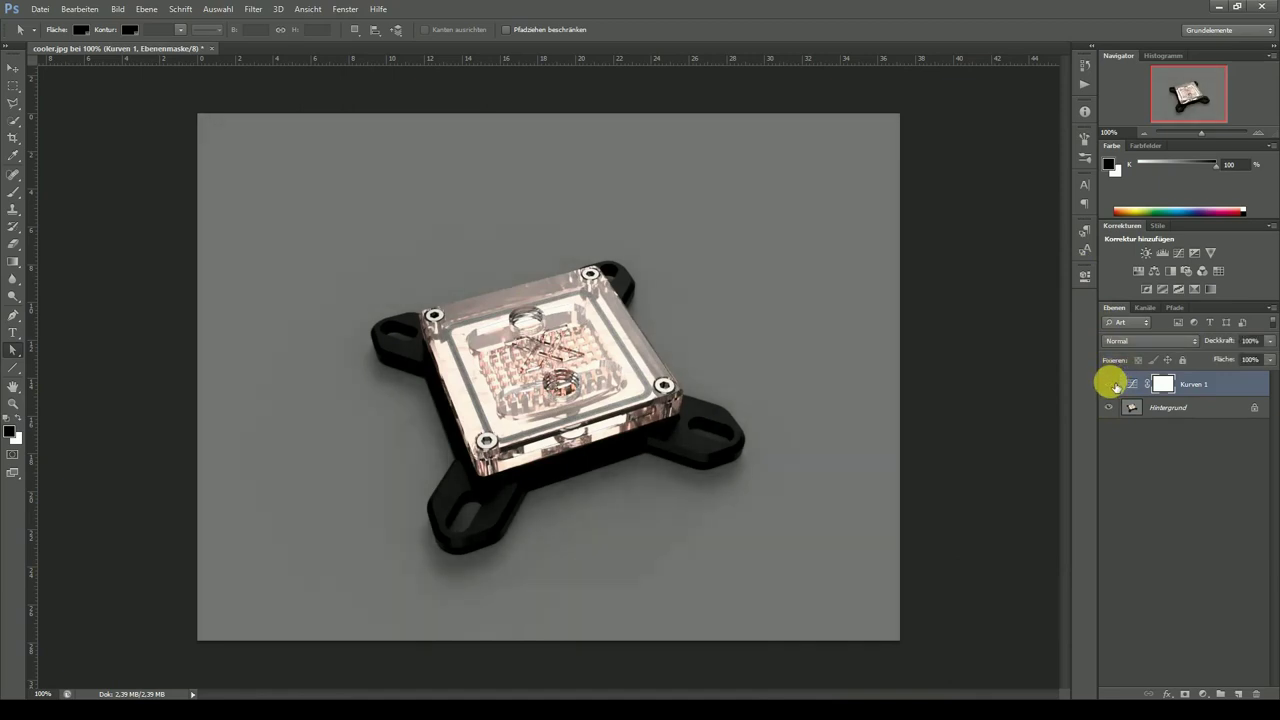
Add a Hue/Saturation adjustment layer above the Curves layer with moderately raised saturation, and compare the render with and without it.
click(1138, 274)
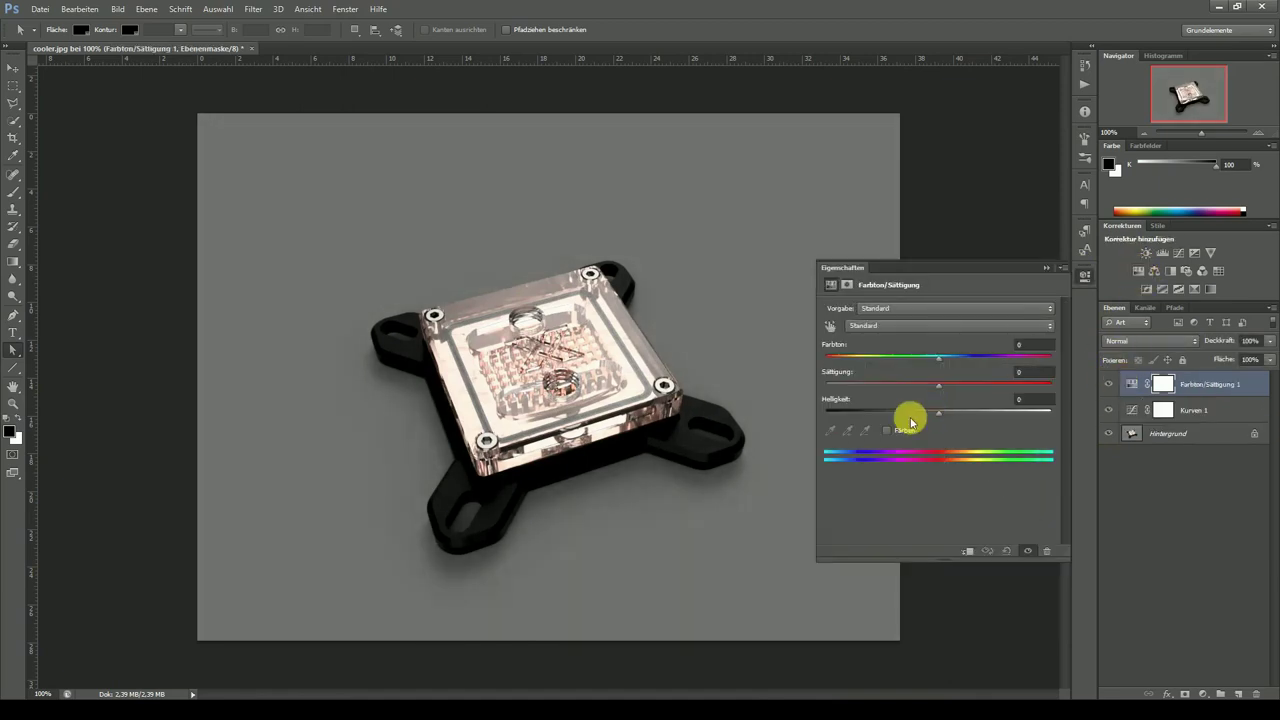
drag(939, 389, 977, 386)
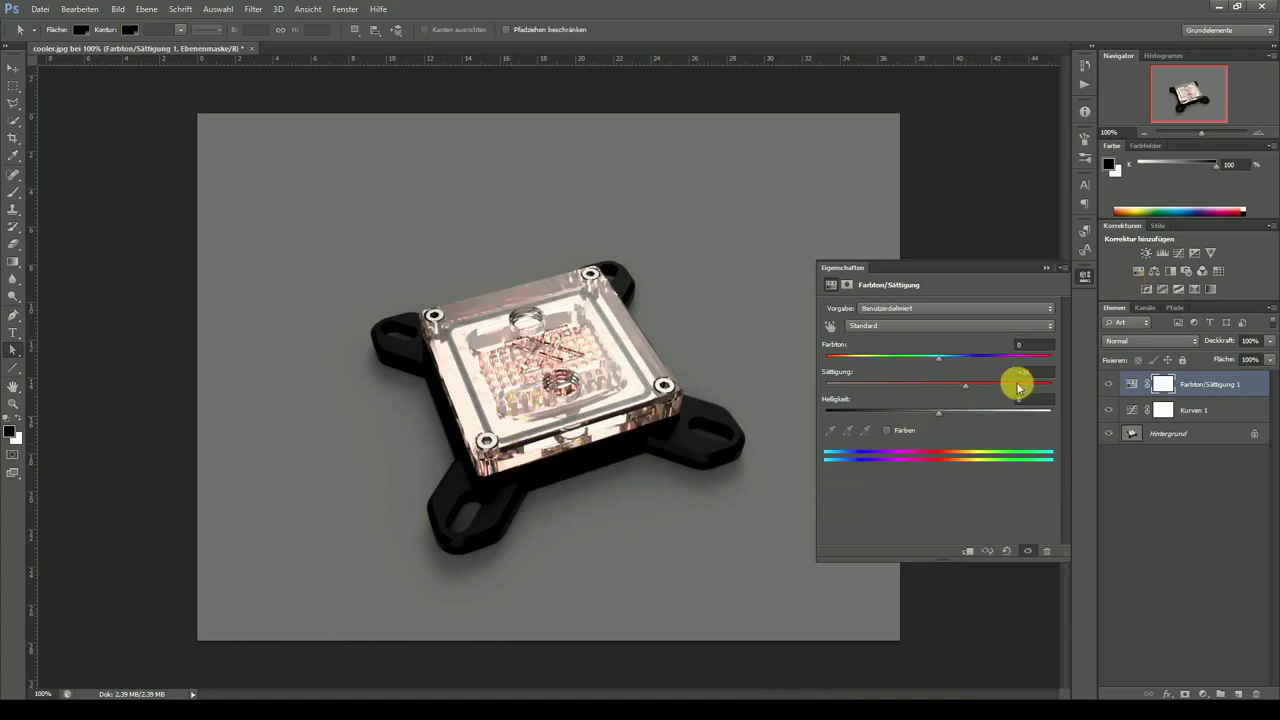
click(1085, 275)
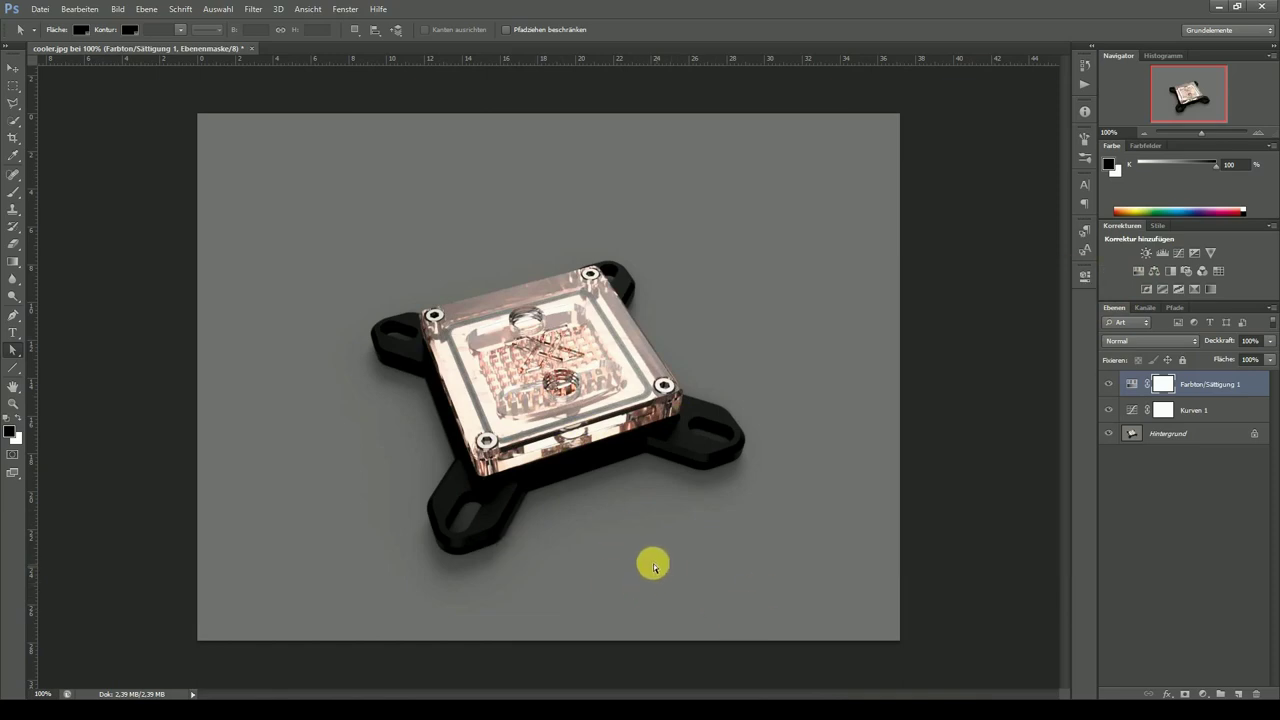
click(1114, 384)
click(1114, 384)
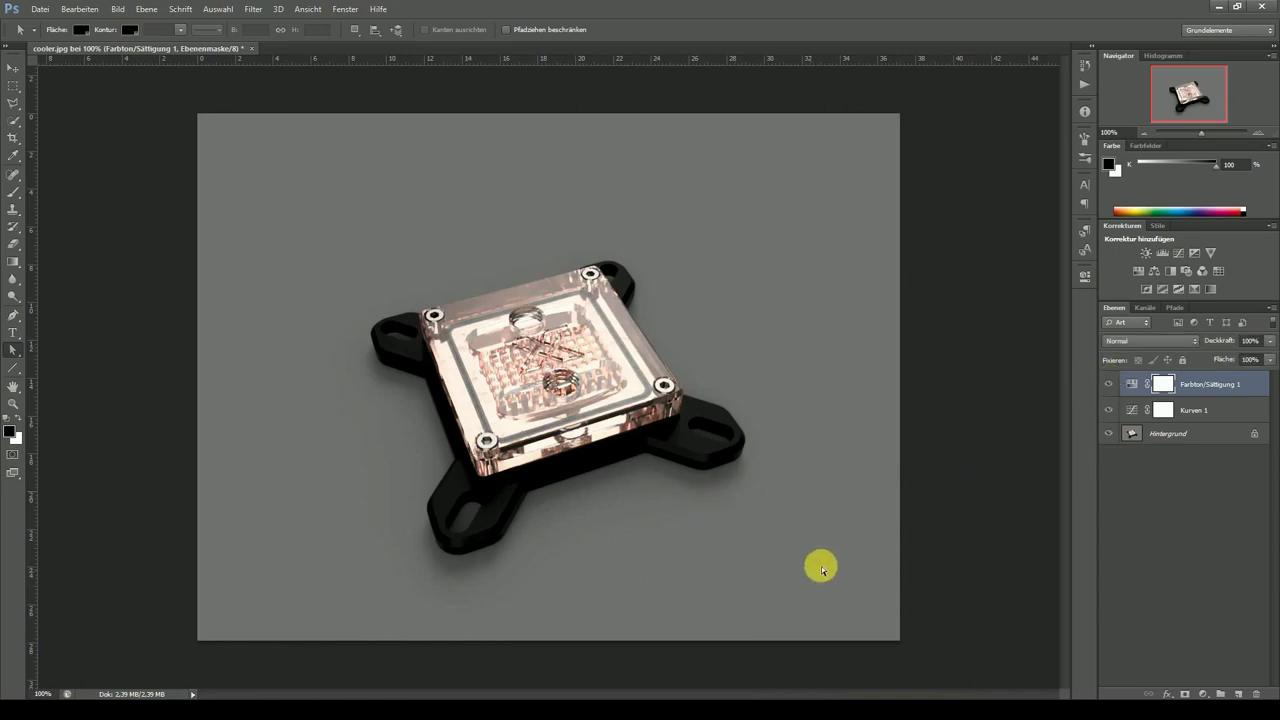